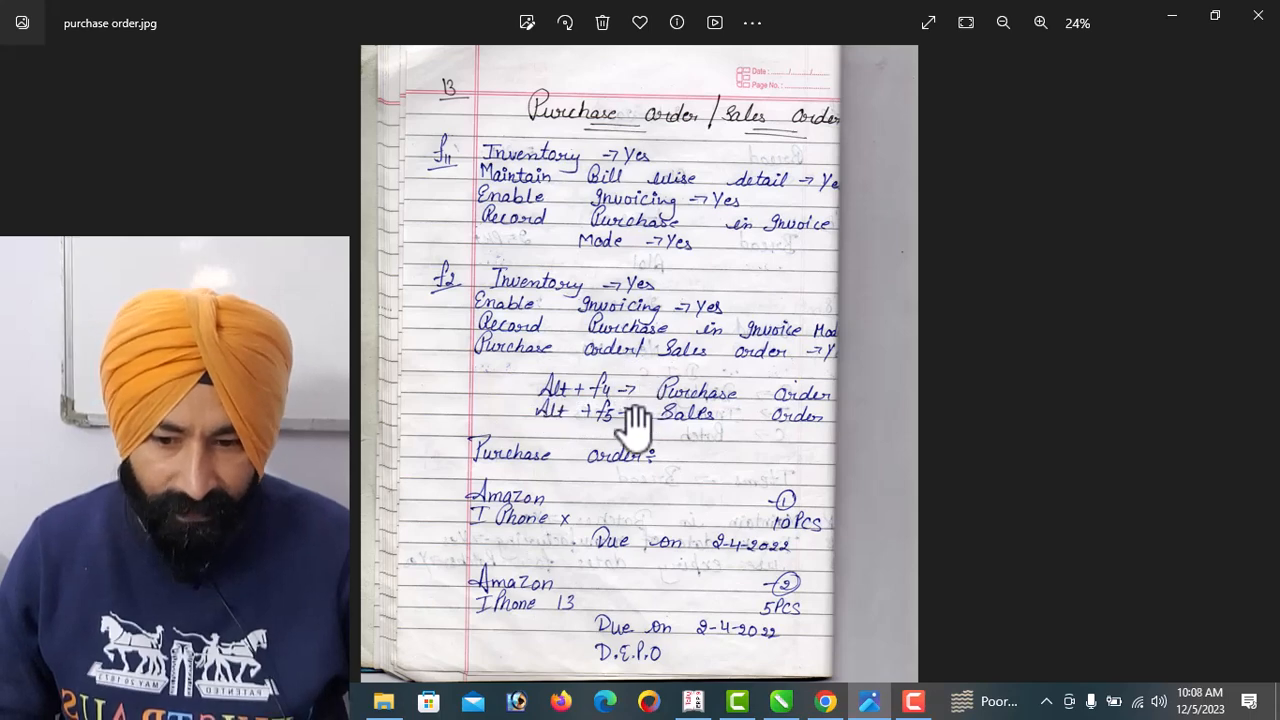
Switch to Tally.ERP 9 and start creating a company named VANDANA & CO
key(alt+Tab)
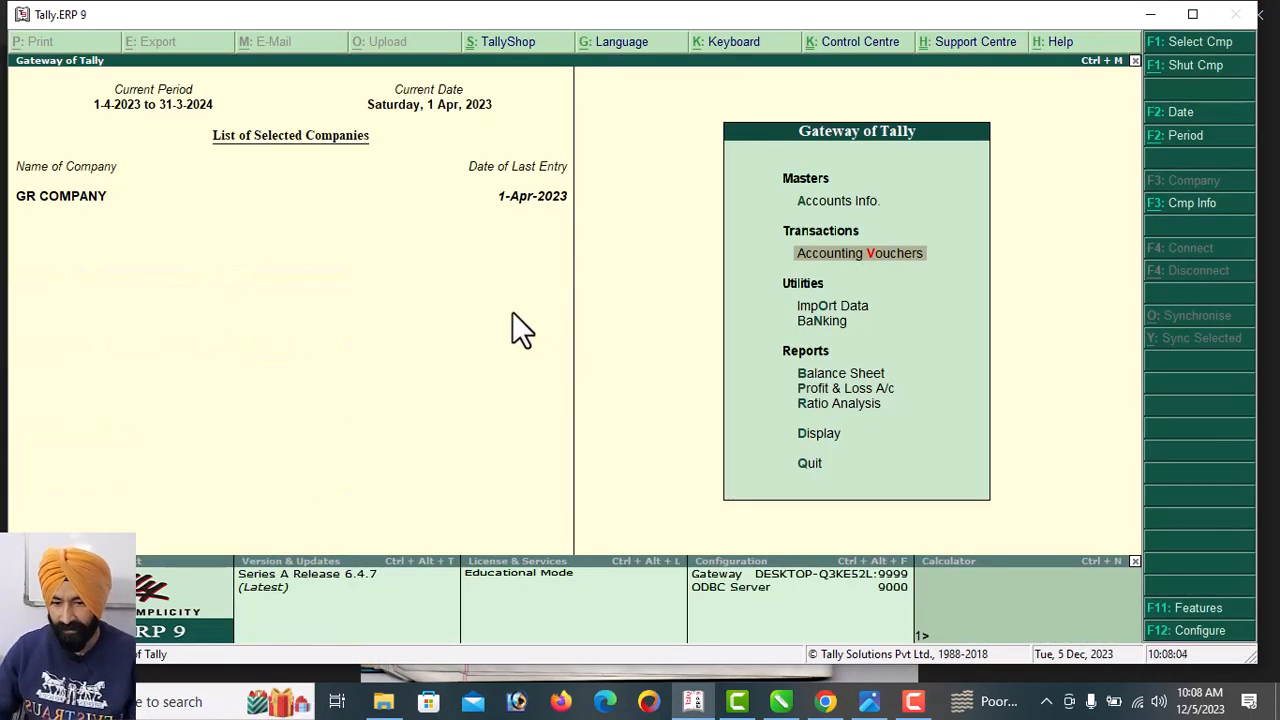
key(alt+F3)
key(Down)
key(Down)
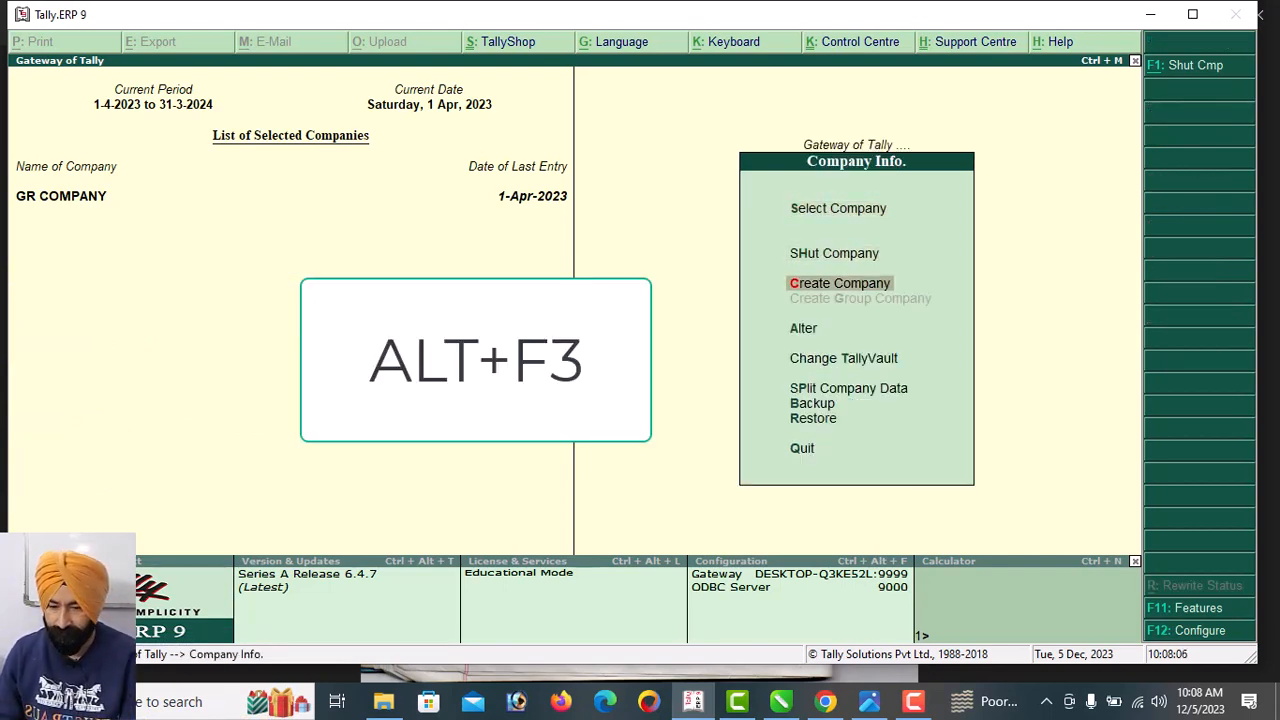
key(Return)
text(VANDANA)
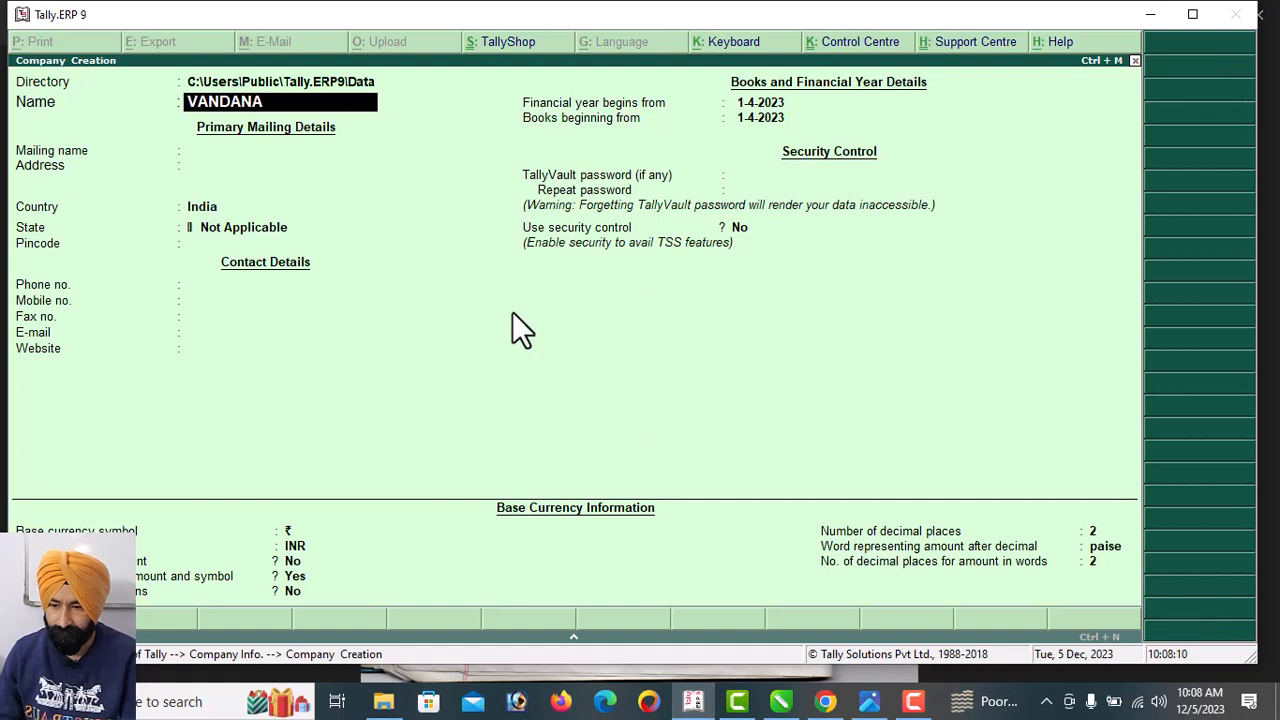
text( & CO)
key(Return)
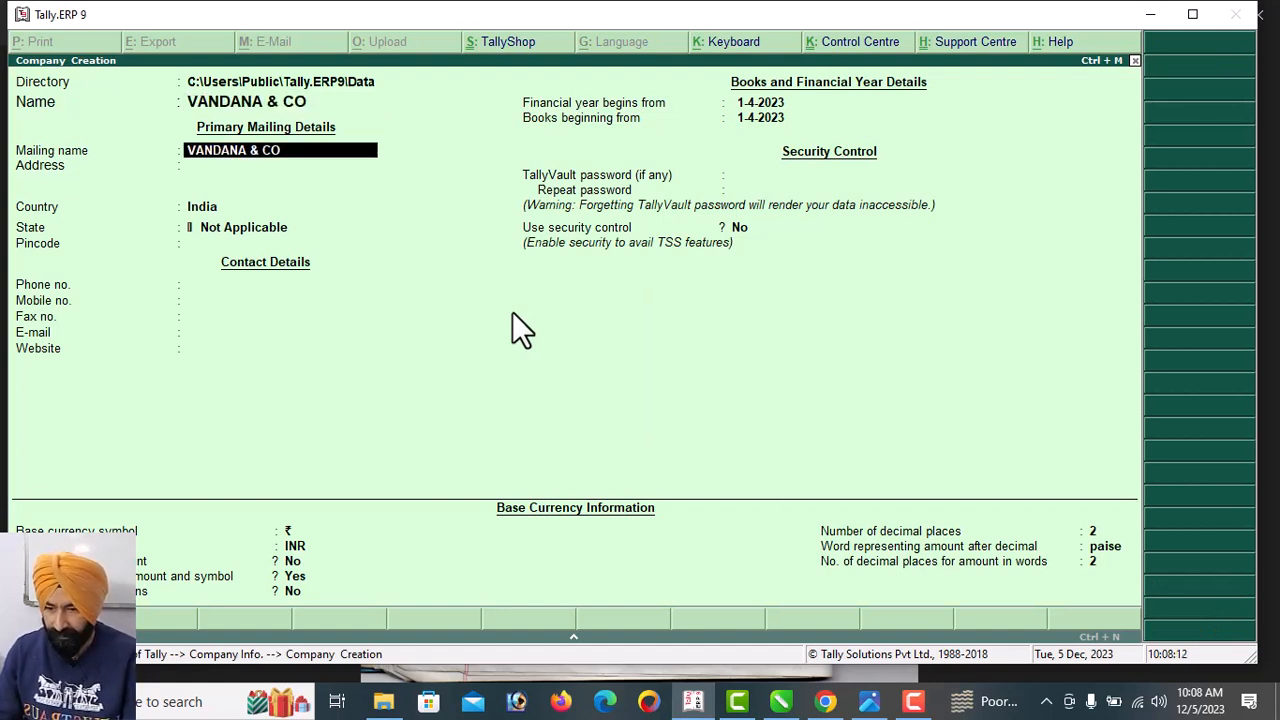
Keep the company's default mailing name, enter its address, set the state to Punjab and fill in the pincode
key(Return)
text(DERABASSI)
key(Return)
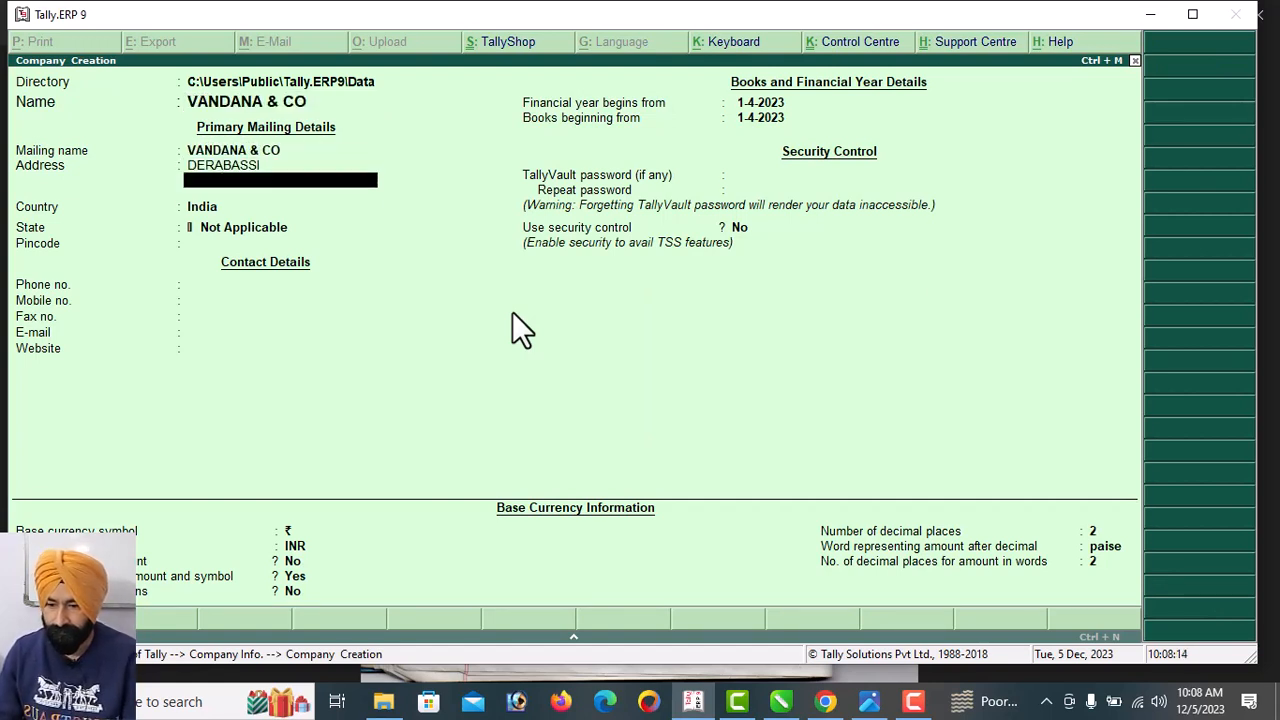
key(Return)
key(Return)
text(Pu)
key(Down)
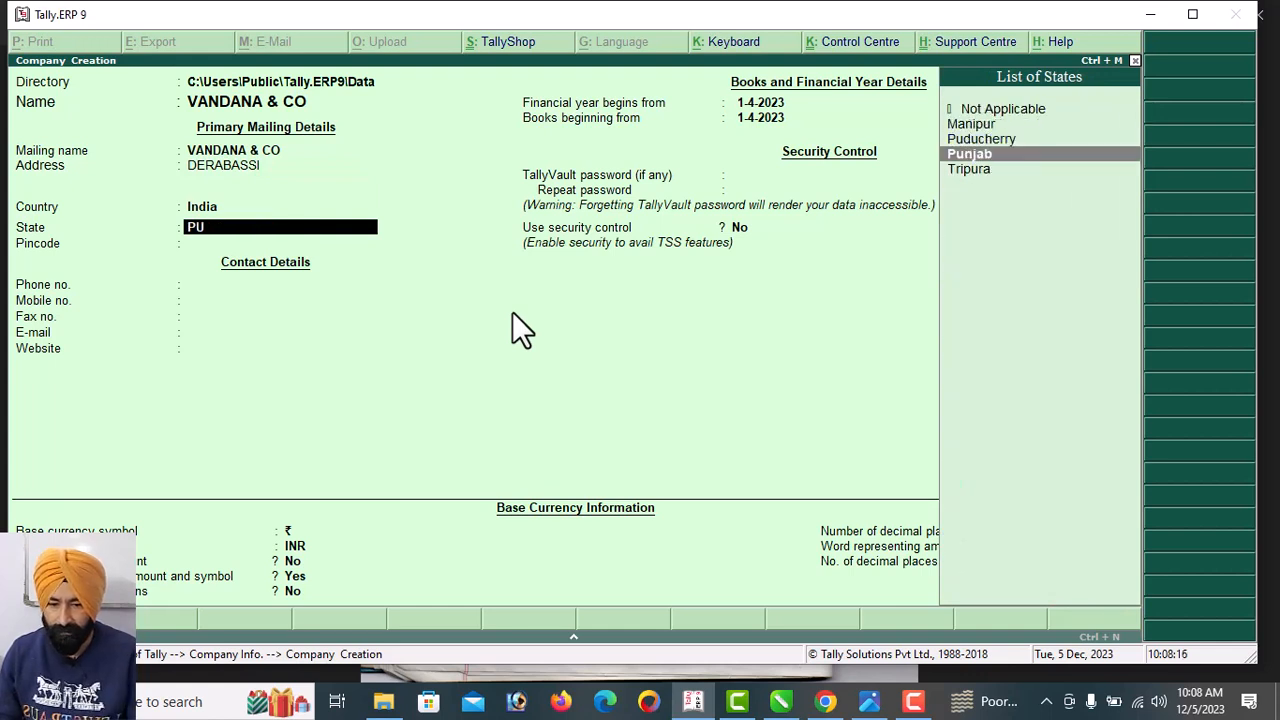
key(Return)
text(140507)
key(Return)
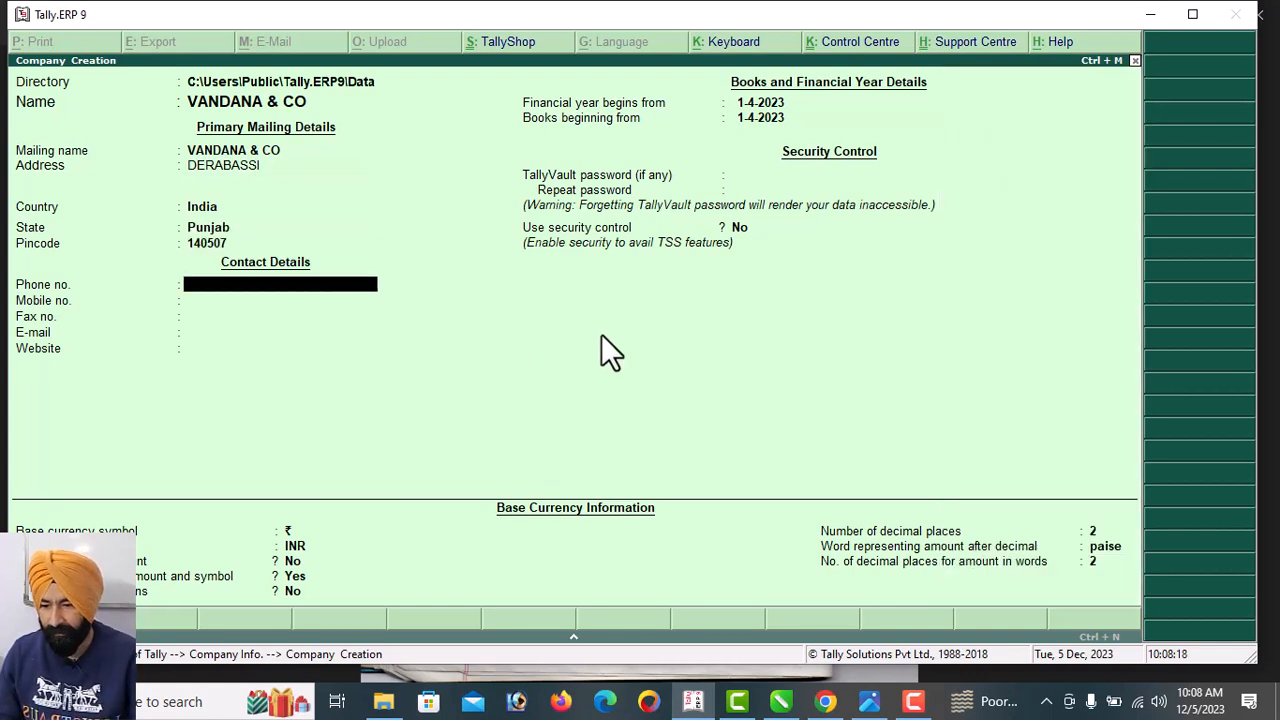
Enter the company's phone and mobile numbers, save the company and return to the Gateway of Tally
text(131)
key(Return)
text(1313)
key(Return)
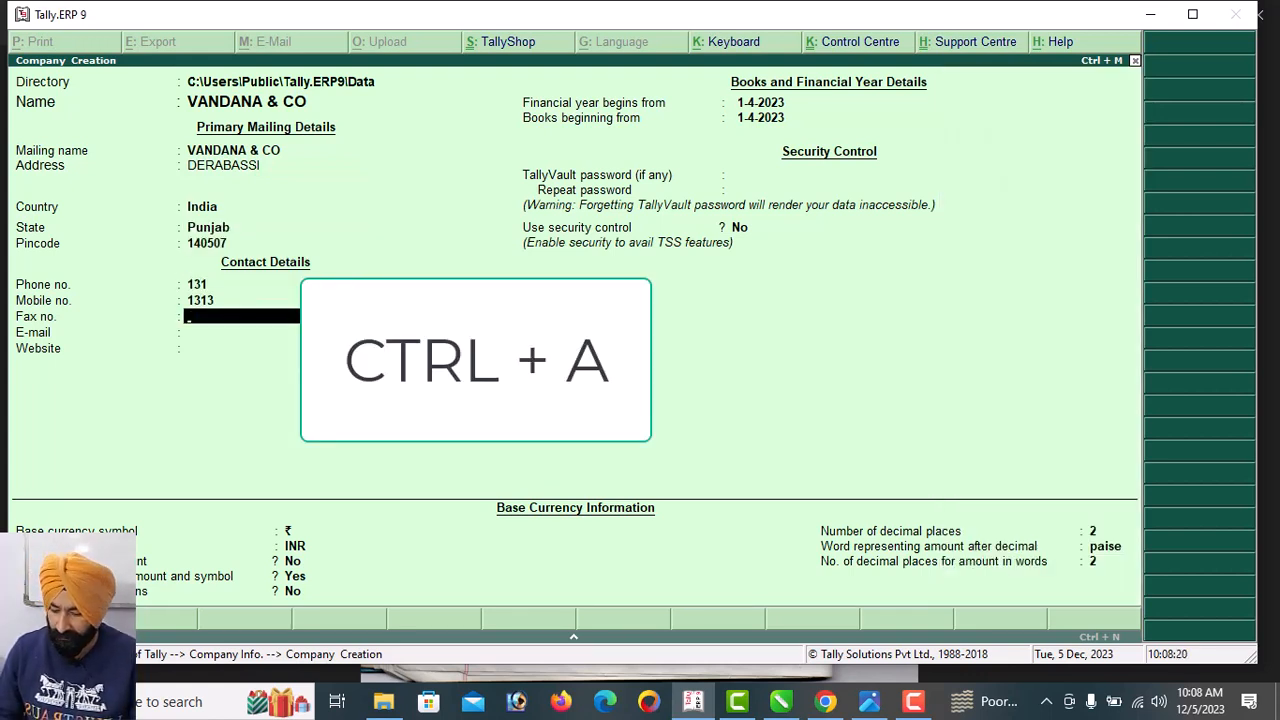
key(ctrl+a)
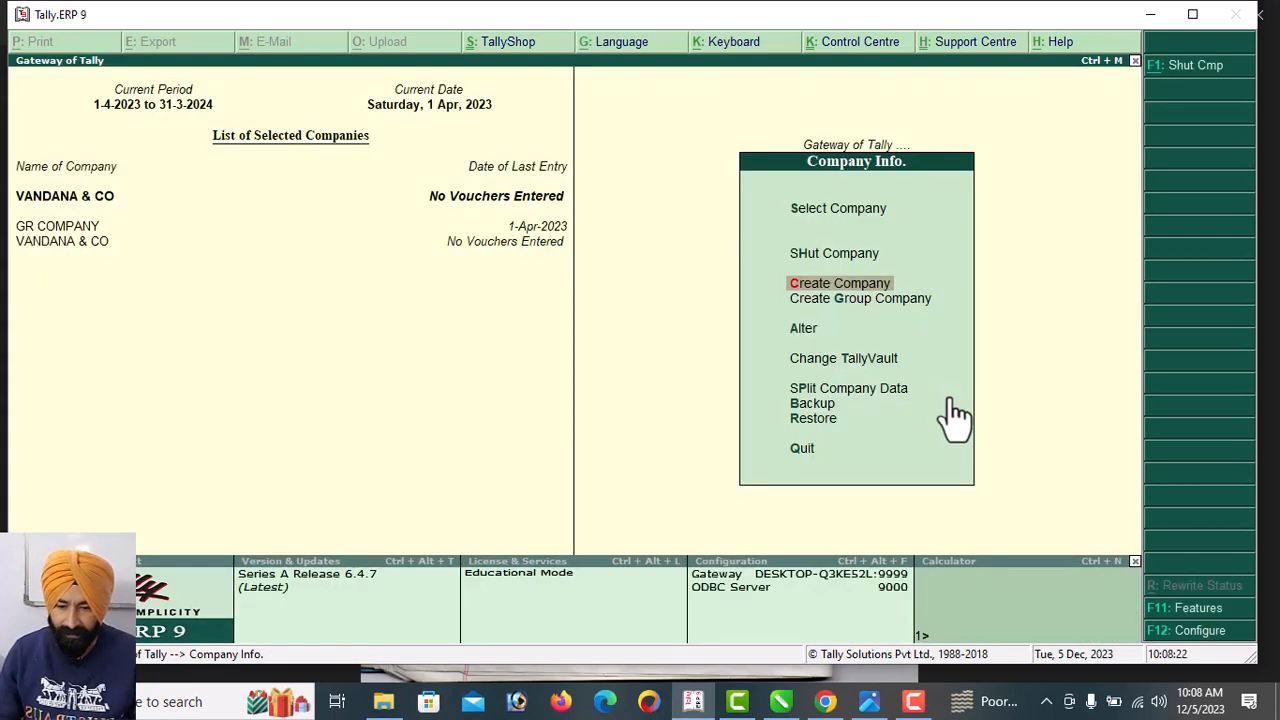
key(Escape)
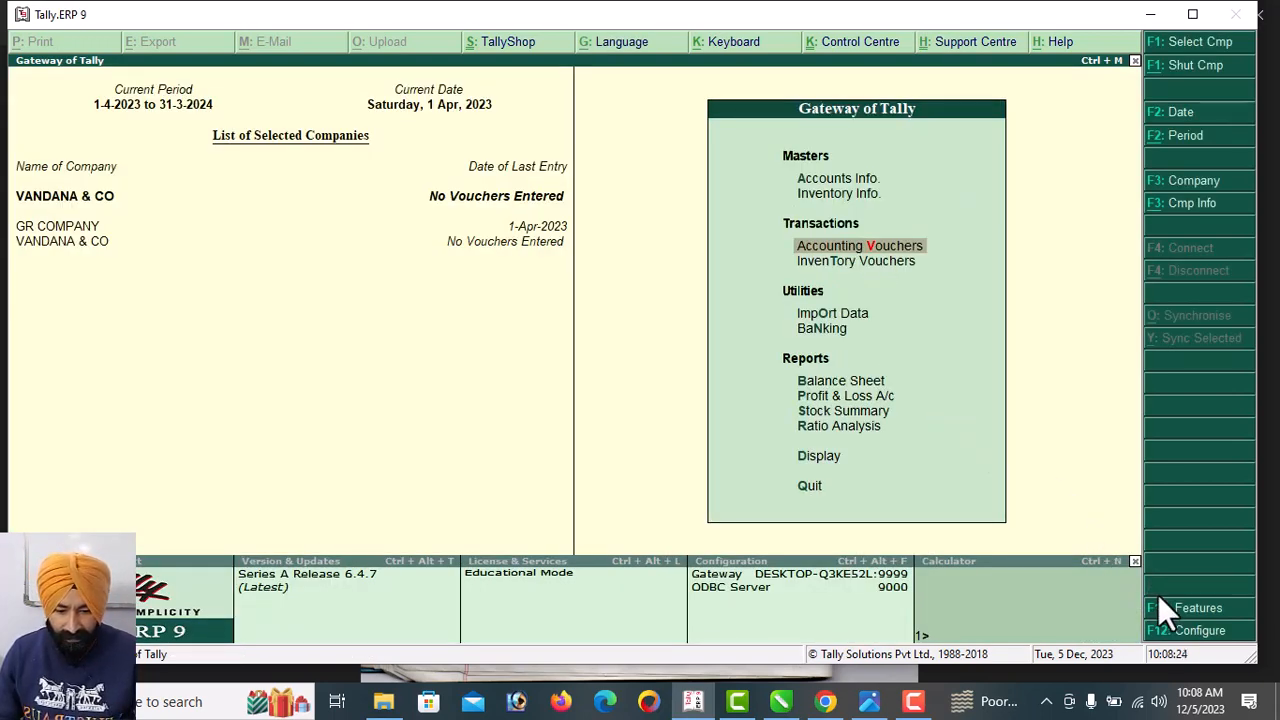
Check the inventory integration, bill-wise details and invoicing settings in the accounting features of VANDANA & CO
key(F11)
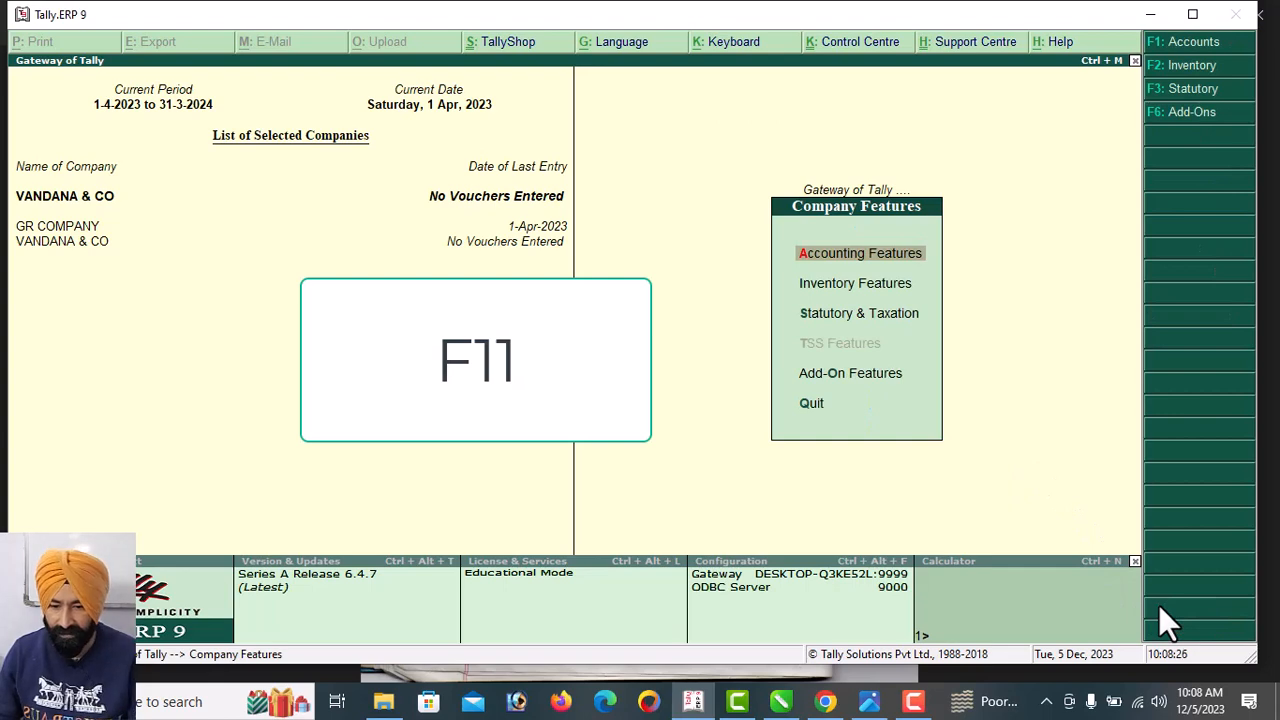
key(Return)
key(Return)
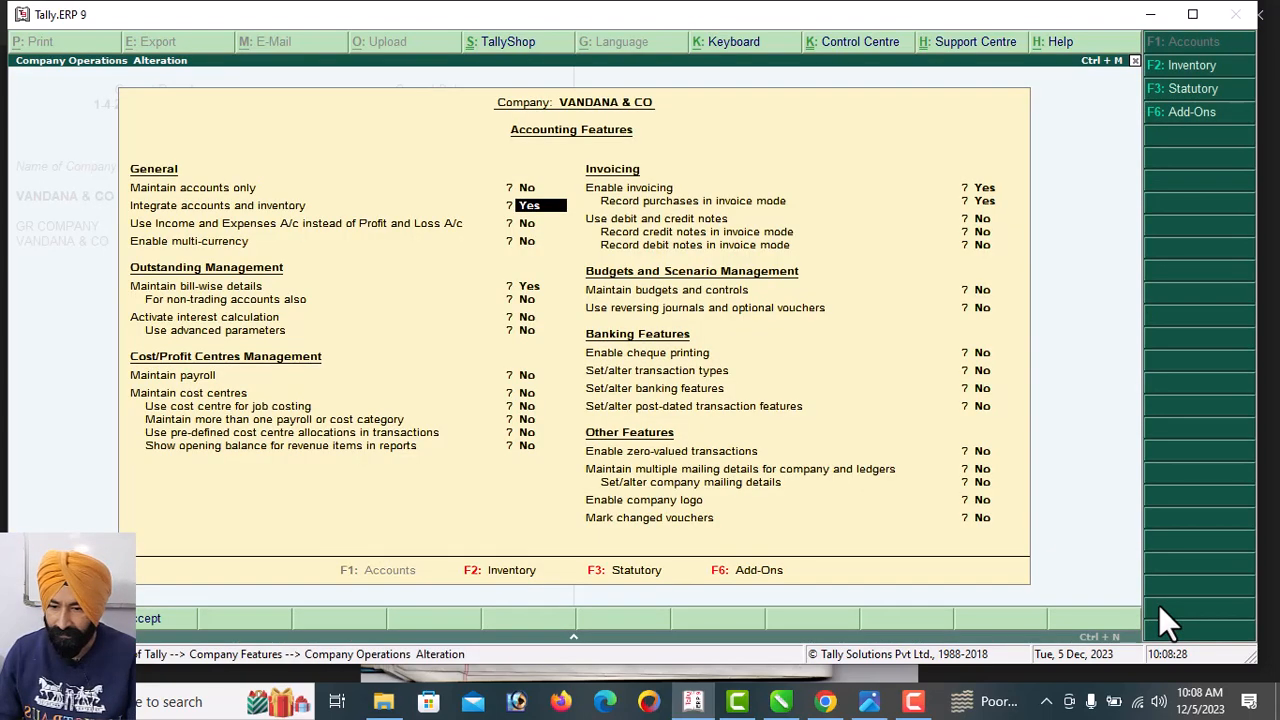
key(Return)
key(Return)
key(Return)
key(Return)
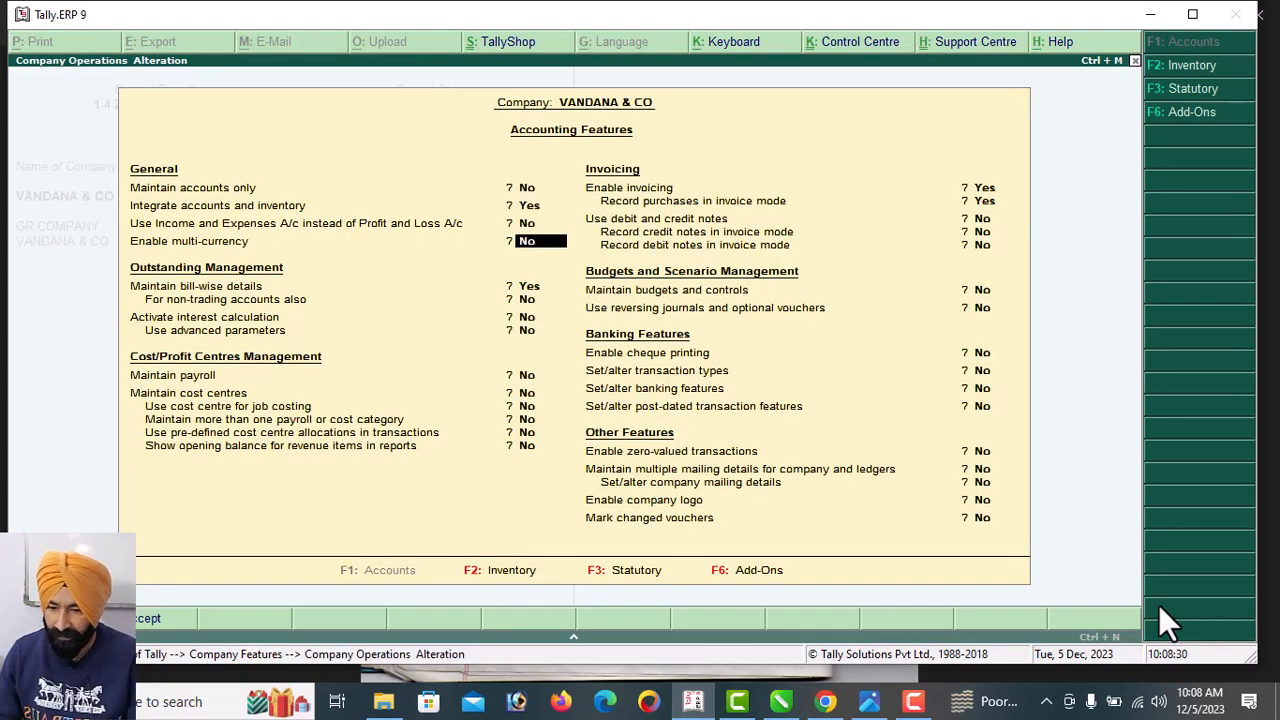
key(Return)
key(Return)
key(Return)
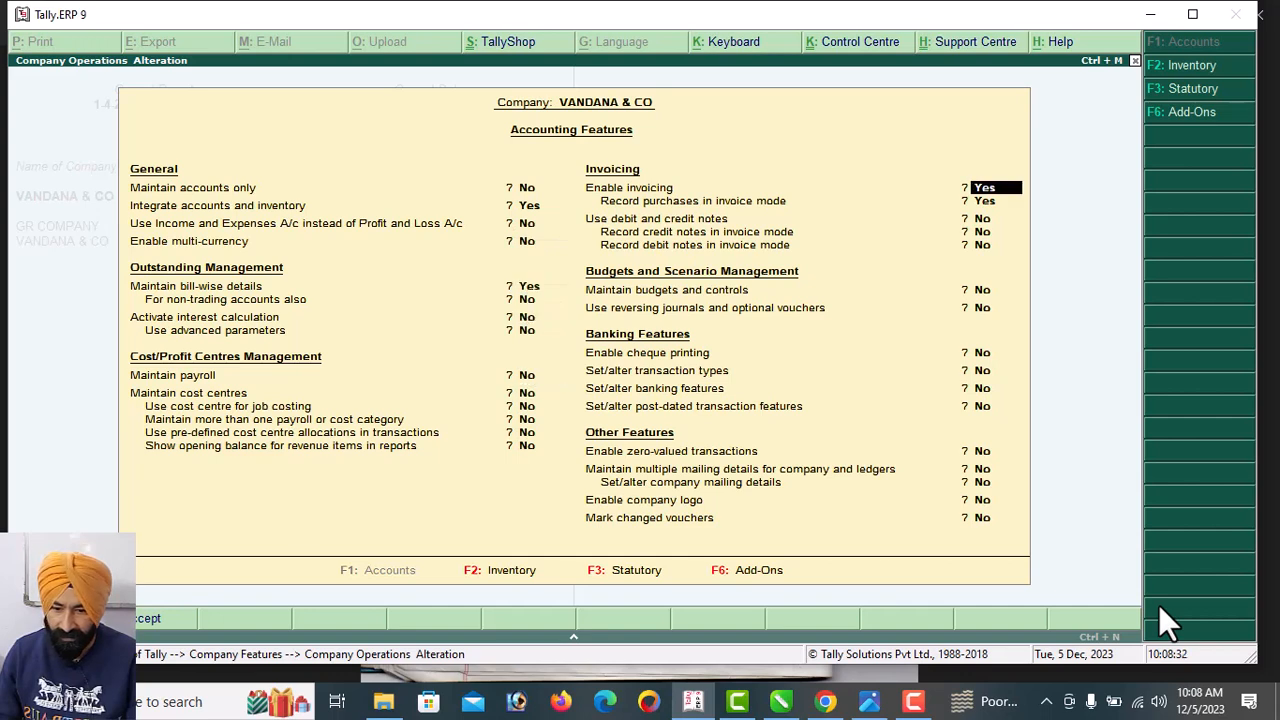
Enable purchase order processing and sales order processing in the company's inventory features, save, and return to the Gateway of Tally
key(F2)
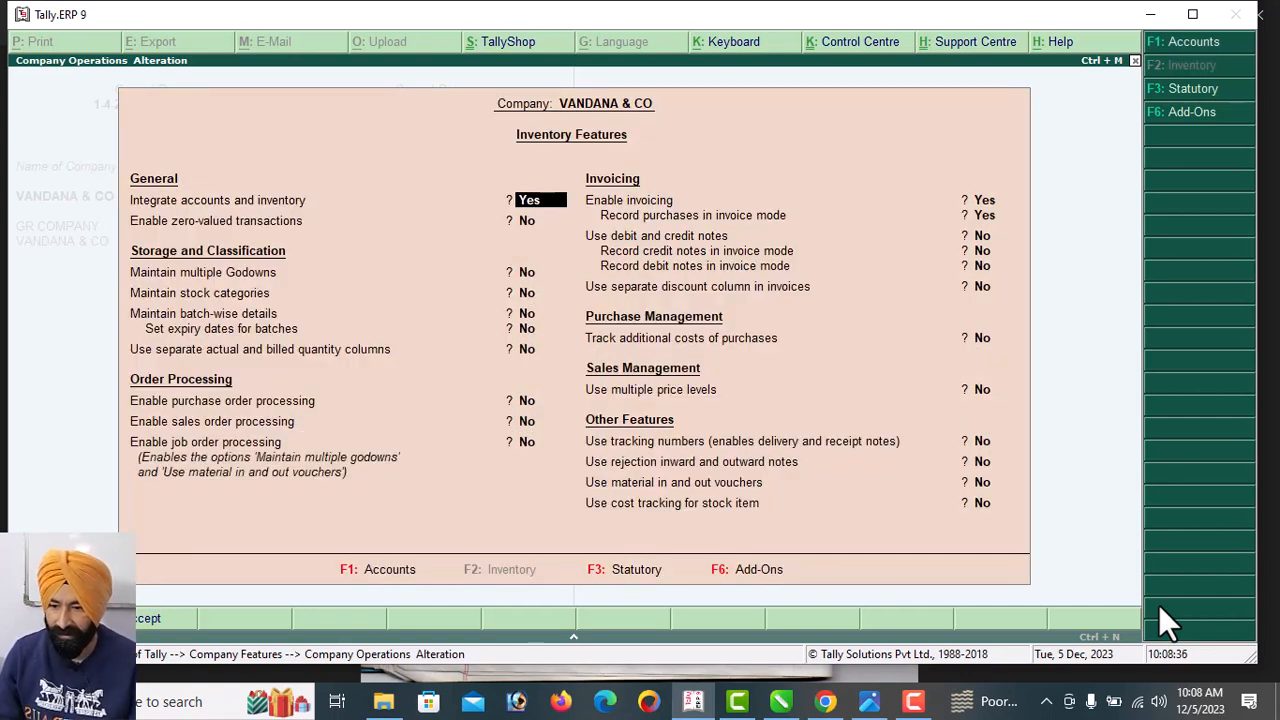
key(Return)
key(Return)
key(Return)
key(Return)
key(Return)
key(Return)
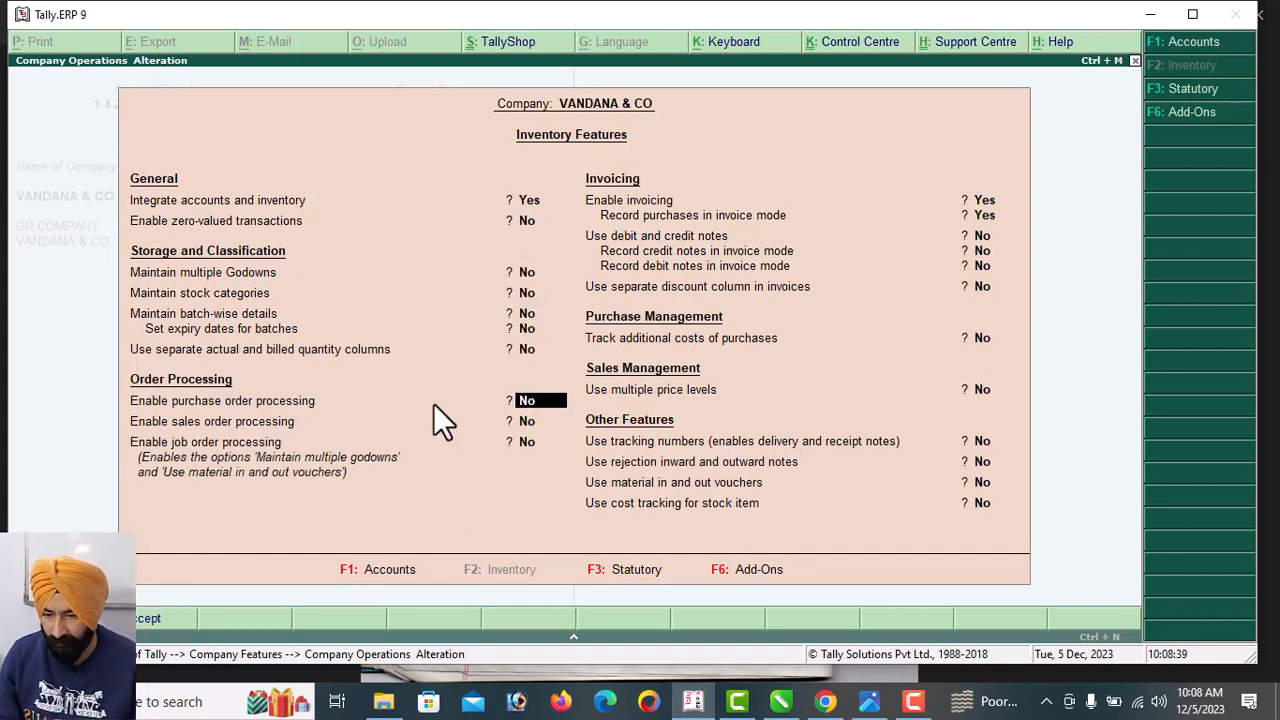
key(y)
key(y)
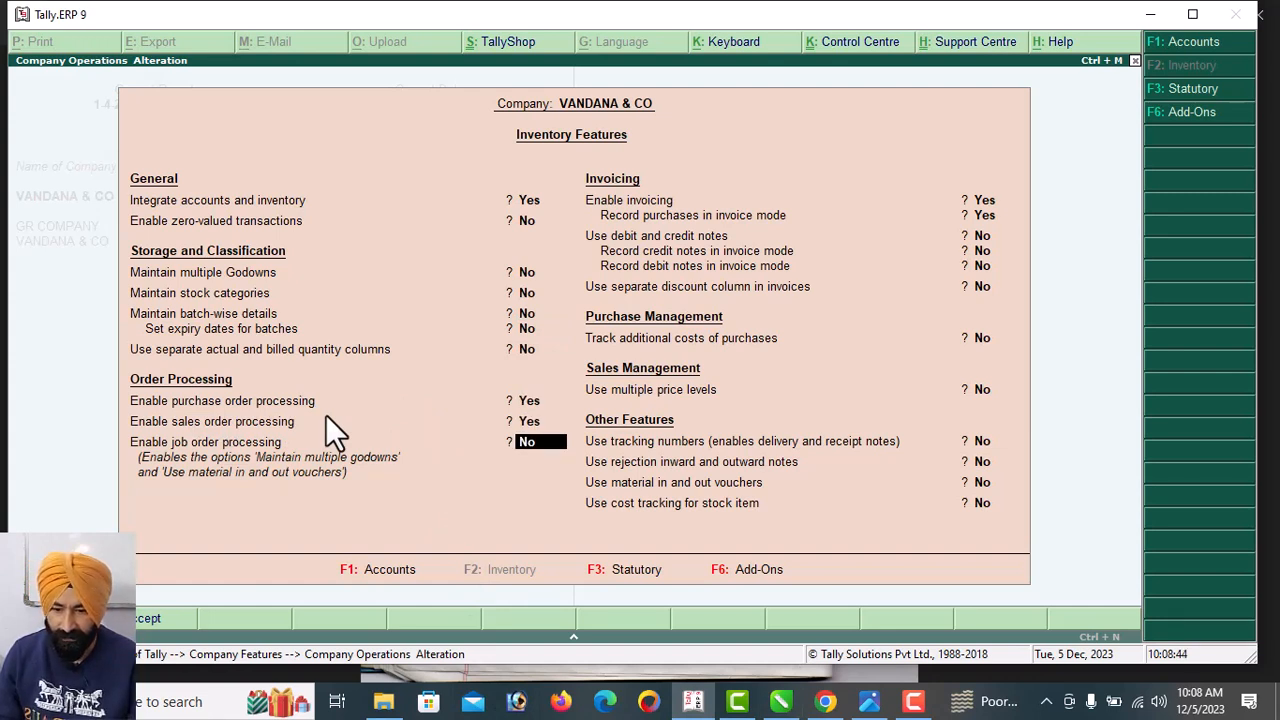
key(Return)
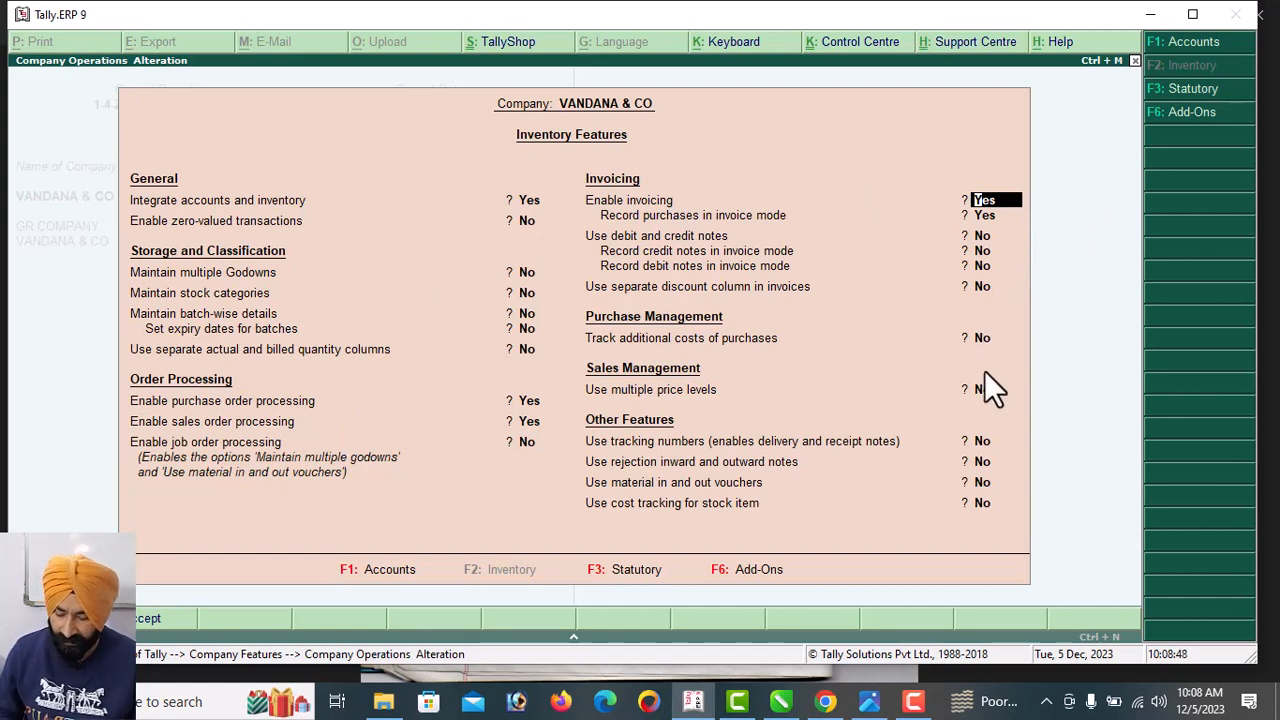
key(ctrl+a)
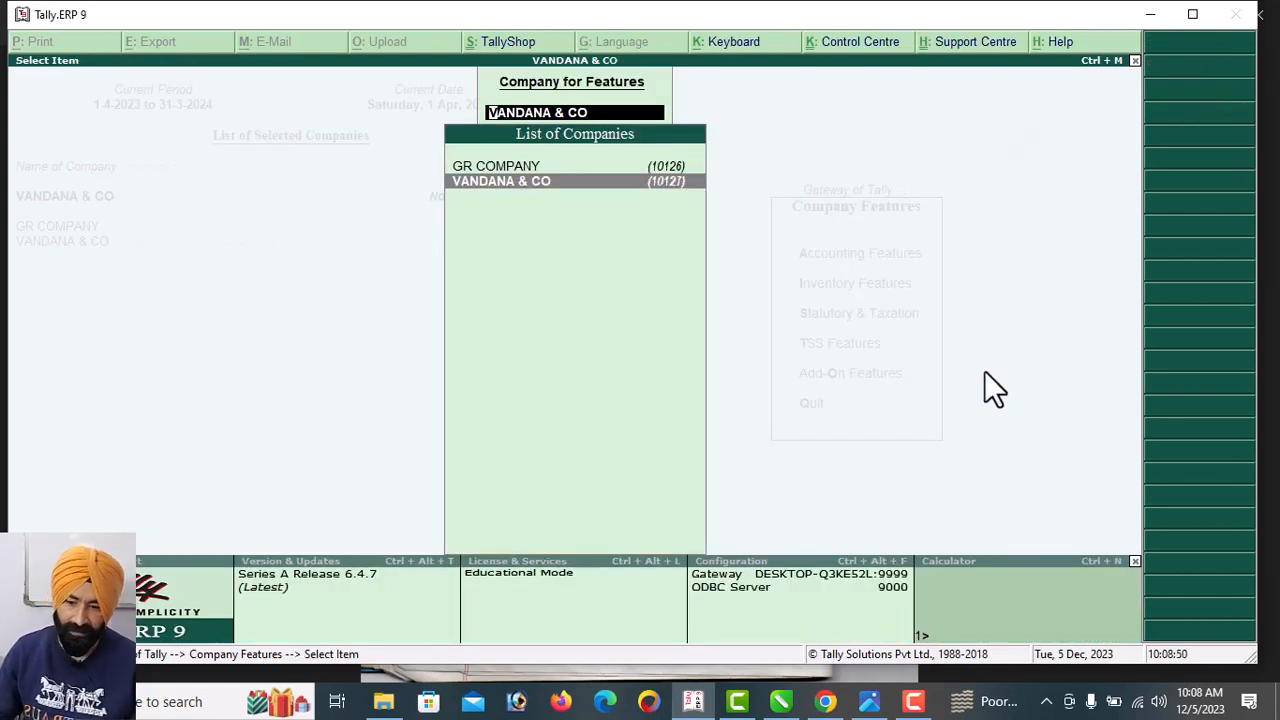
key(Escape)
key(Escape)
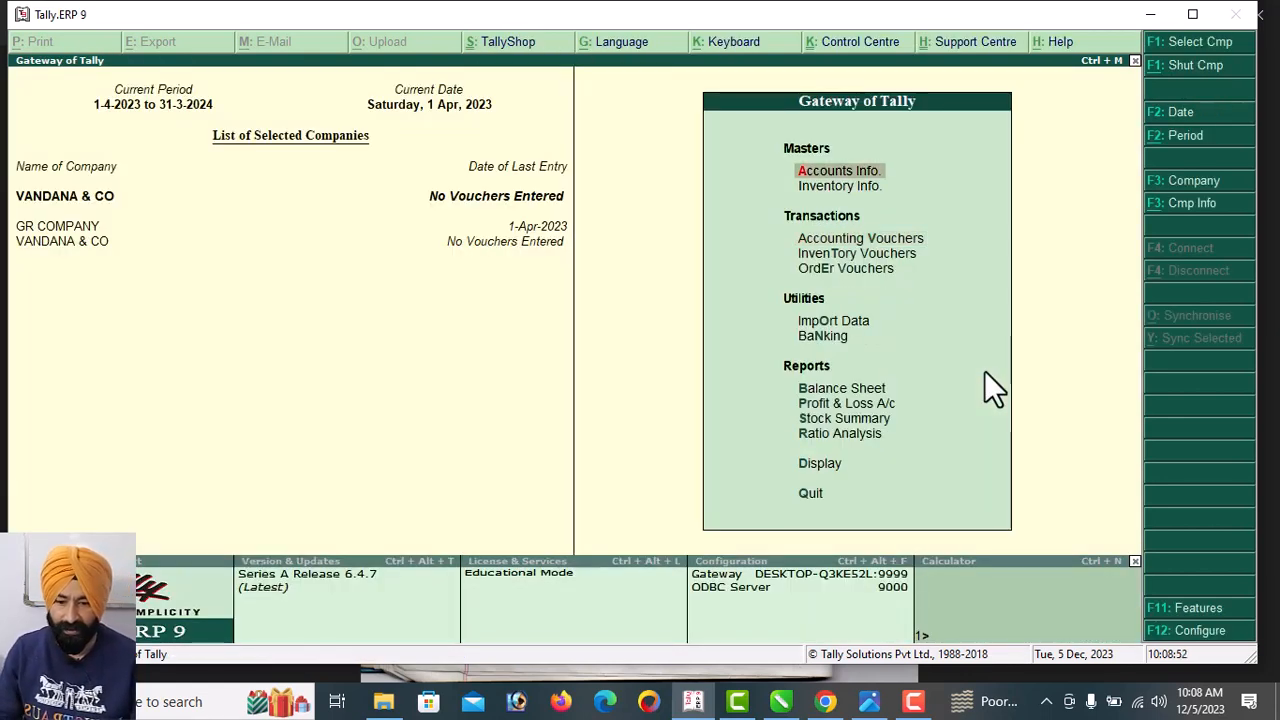
Start creating a single ledger named PURCHASE A/C
key(Return)
key(Down)
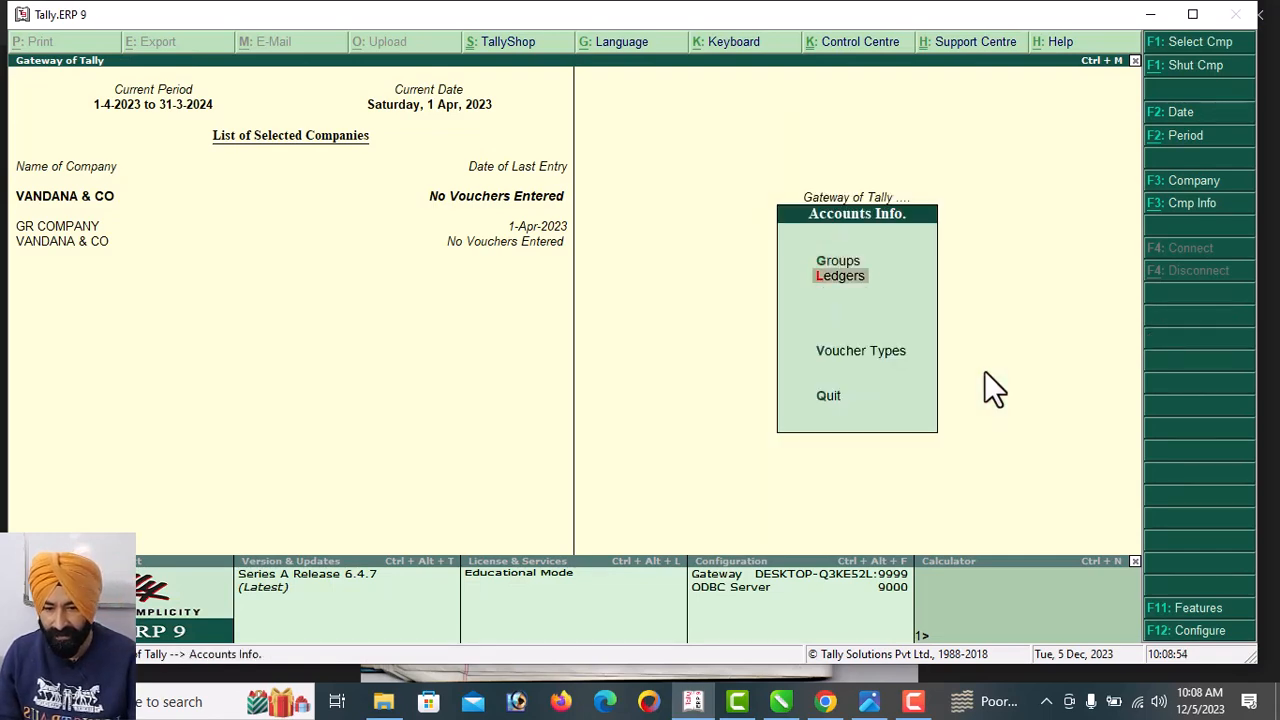
key(Return)
key(Return)
text(P)
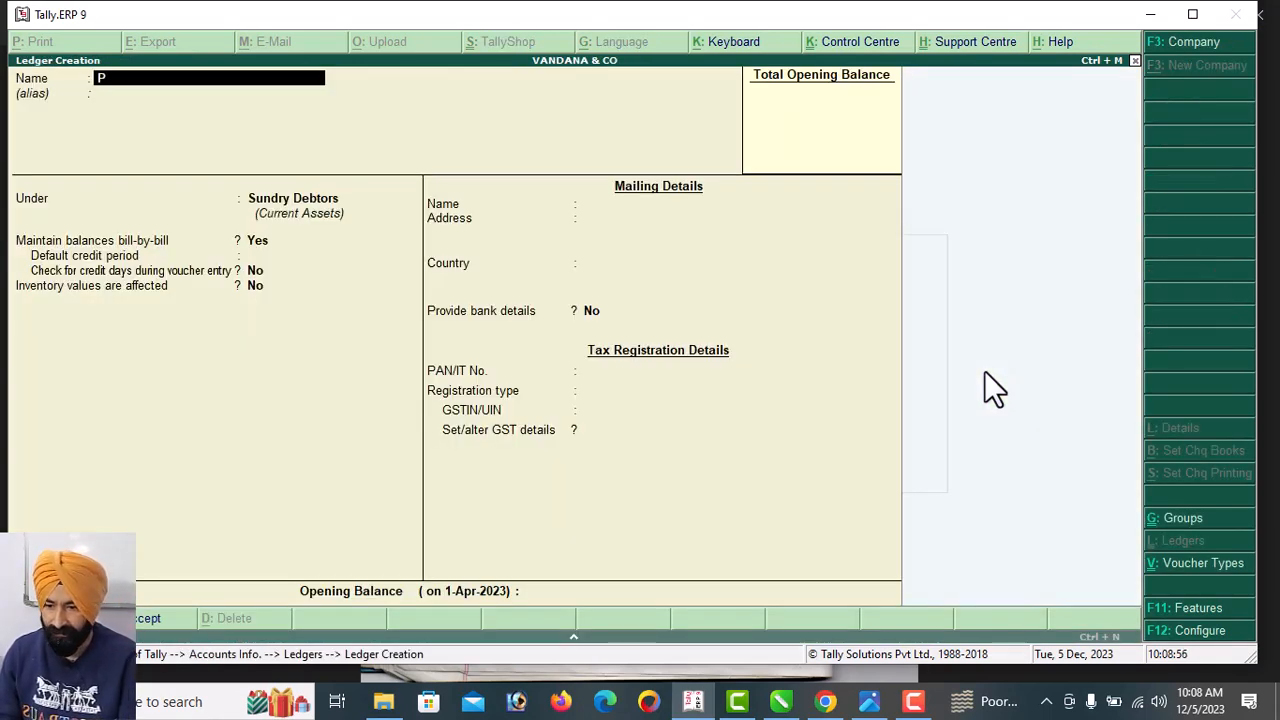
text(URCHASE A/C)
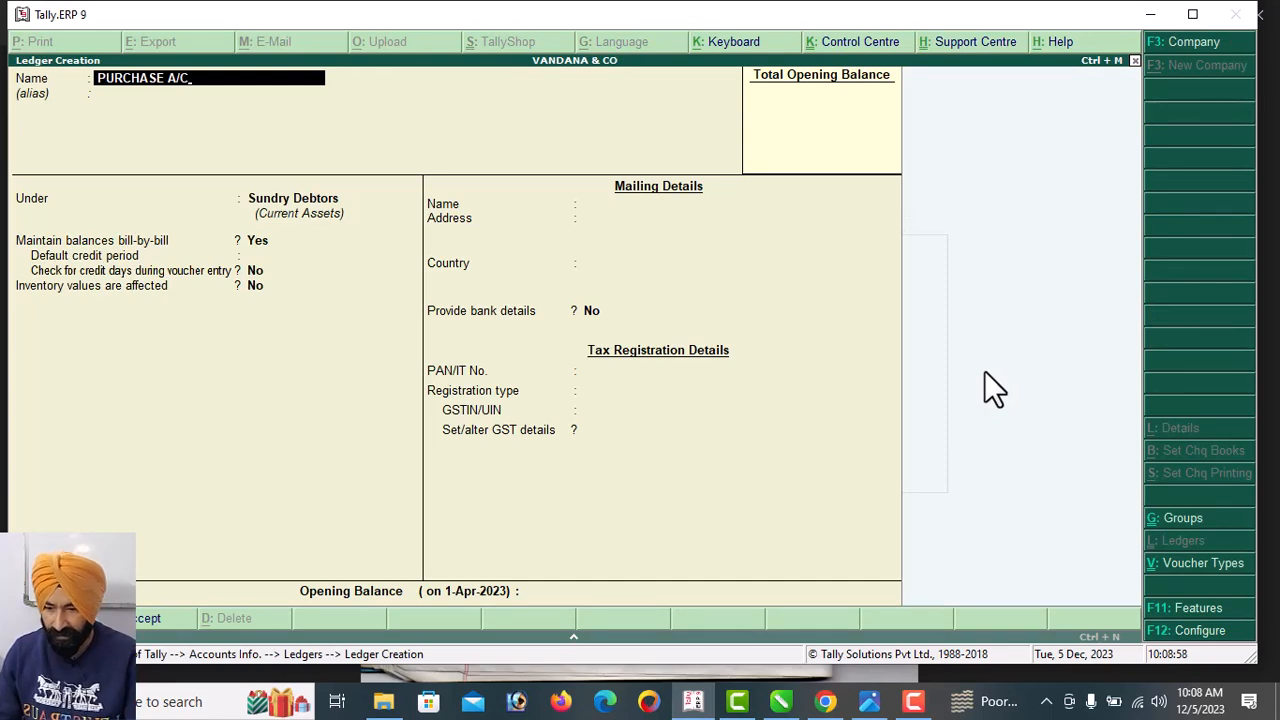
Place the purchase ledger under Purchase Accounts with ledger type Not Applicable, keep the remaining defaults and save it
key(Return)
text(PUR)
key(Return)
key(Return)
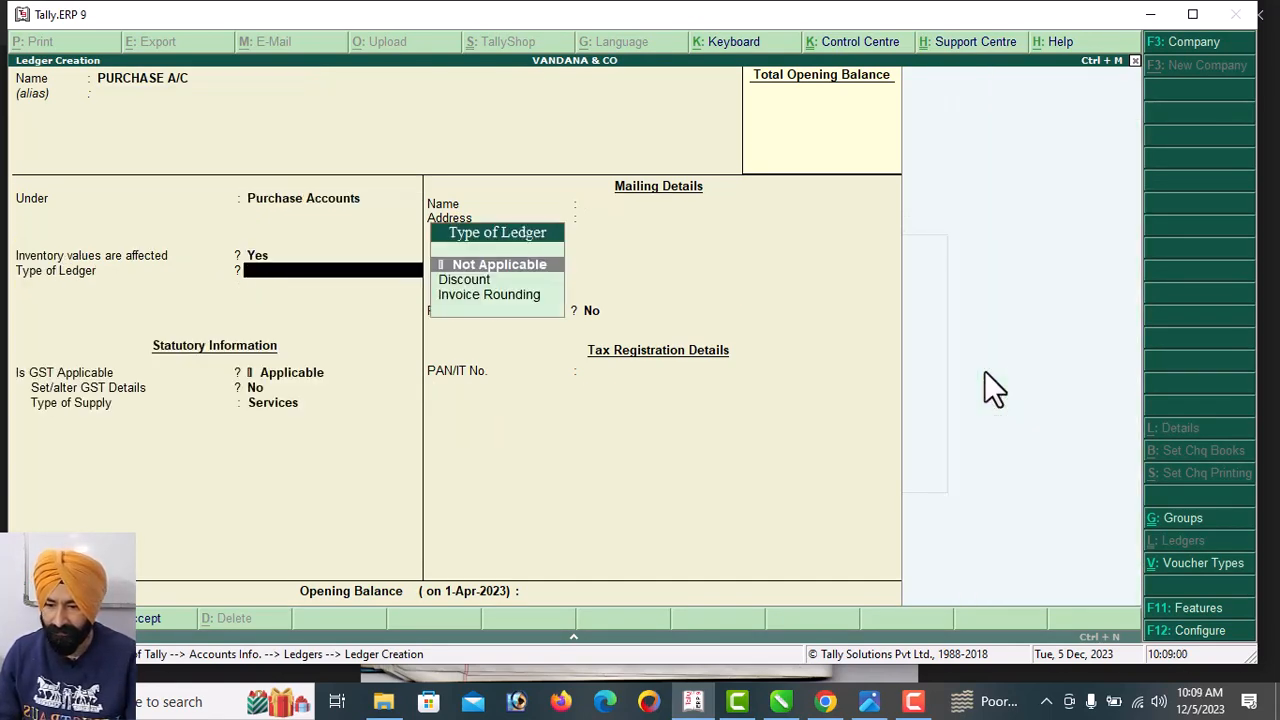
key(Return)
key(Return)
key(Return)
key(Return)
key(Return)
key(Return)
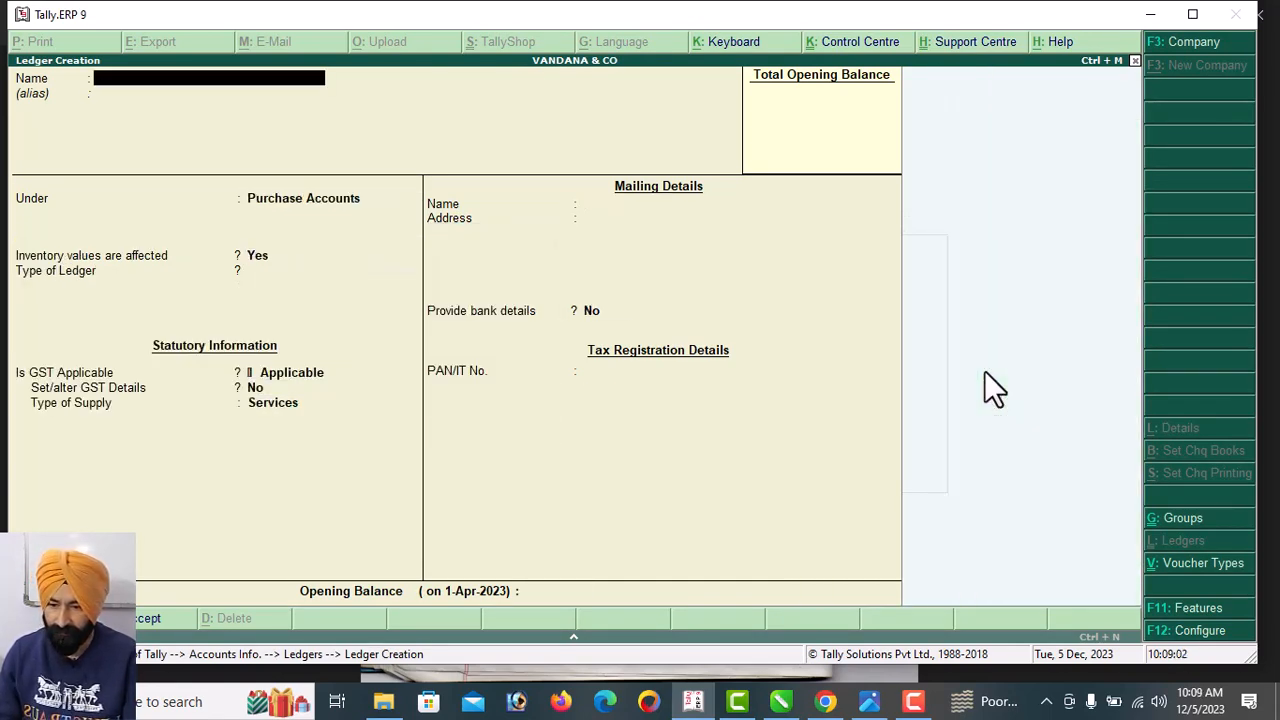
Create a ledger named SALES A/C under Sales Accounts with ledger type Not Applicable, keeping the remaining defaults
text(SALES A/C)
key(Return)
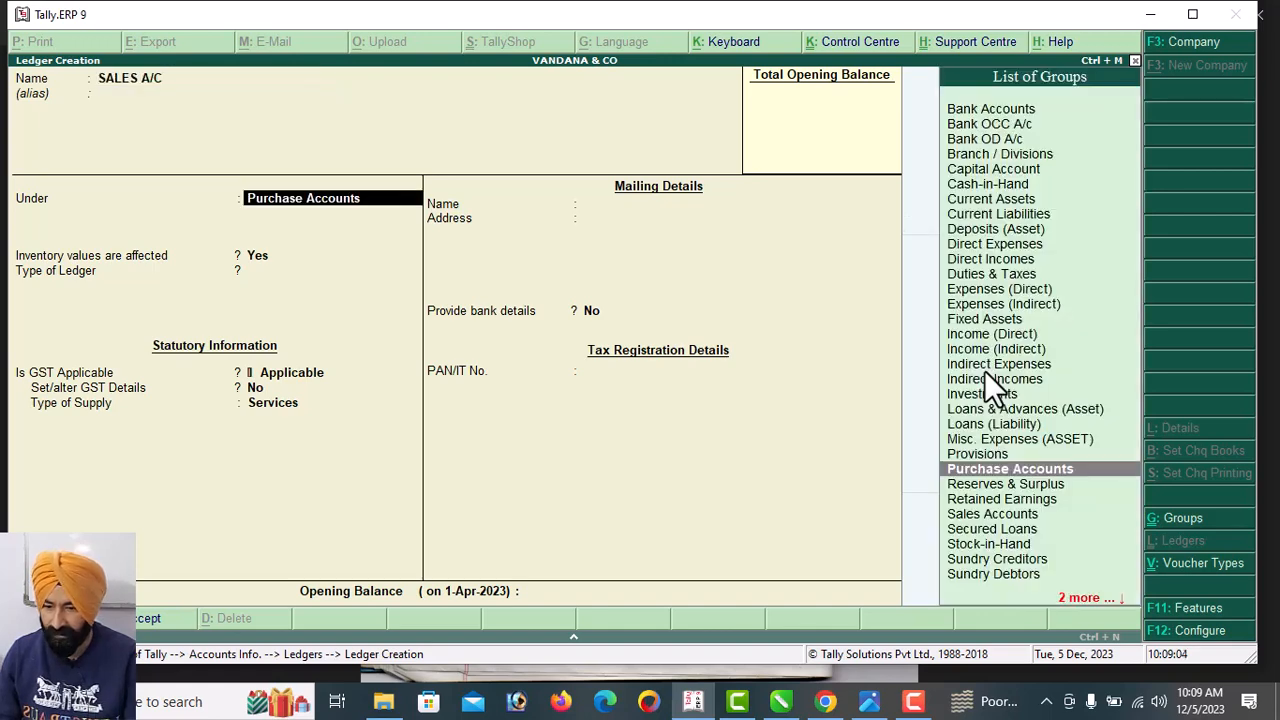
text(SA)
key(Return)
key(Return)
key(Return)
key(Return)
key(Return)
key(Return)
key(Return)
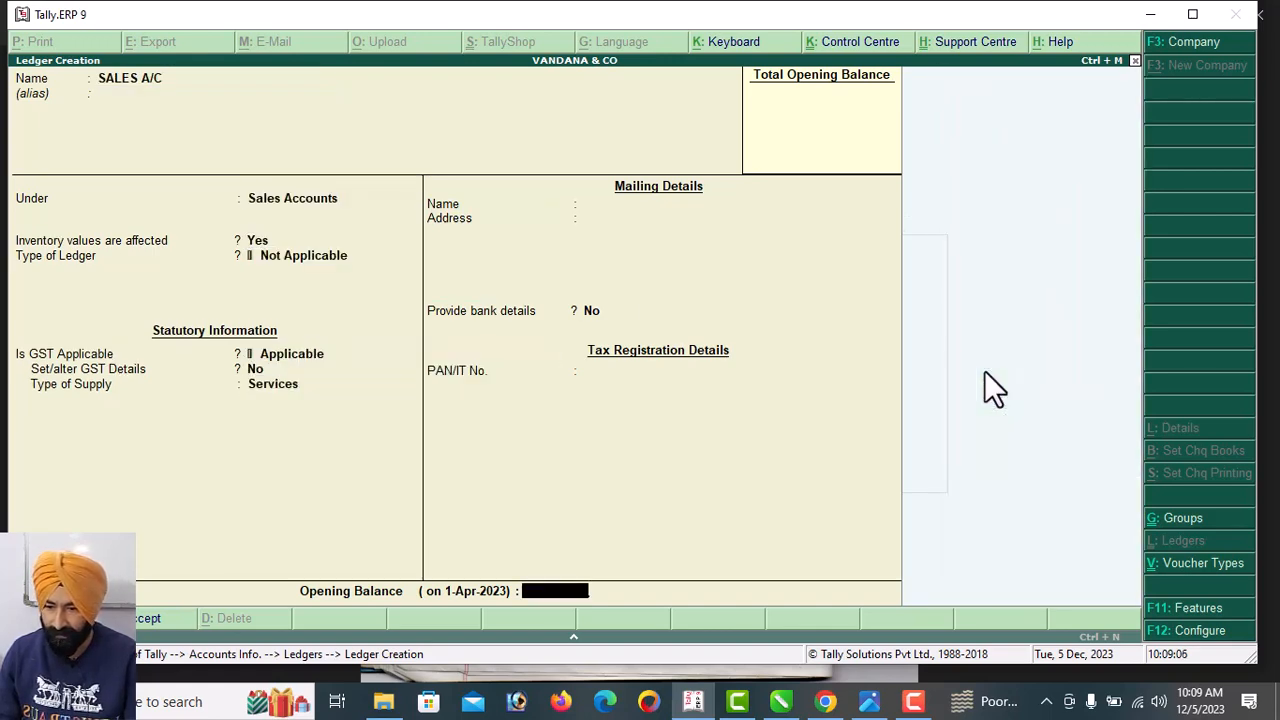
key(Return)
key(Return)
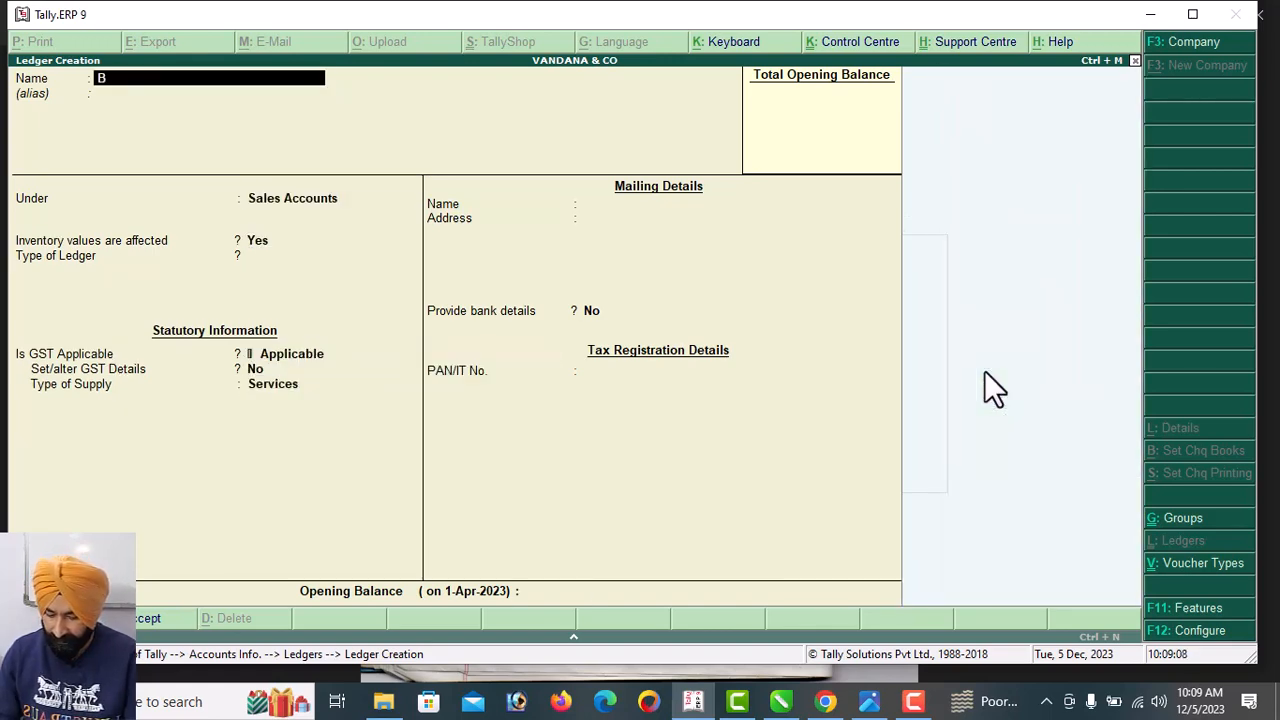
Create a ledger named B & CO under Sundry Creditors with bill-by-bill balances and a default credit period of 30 days
key(Return)
text(SU)
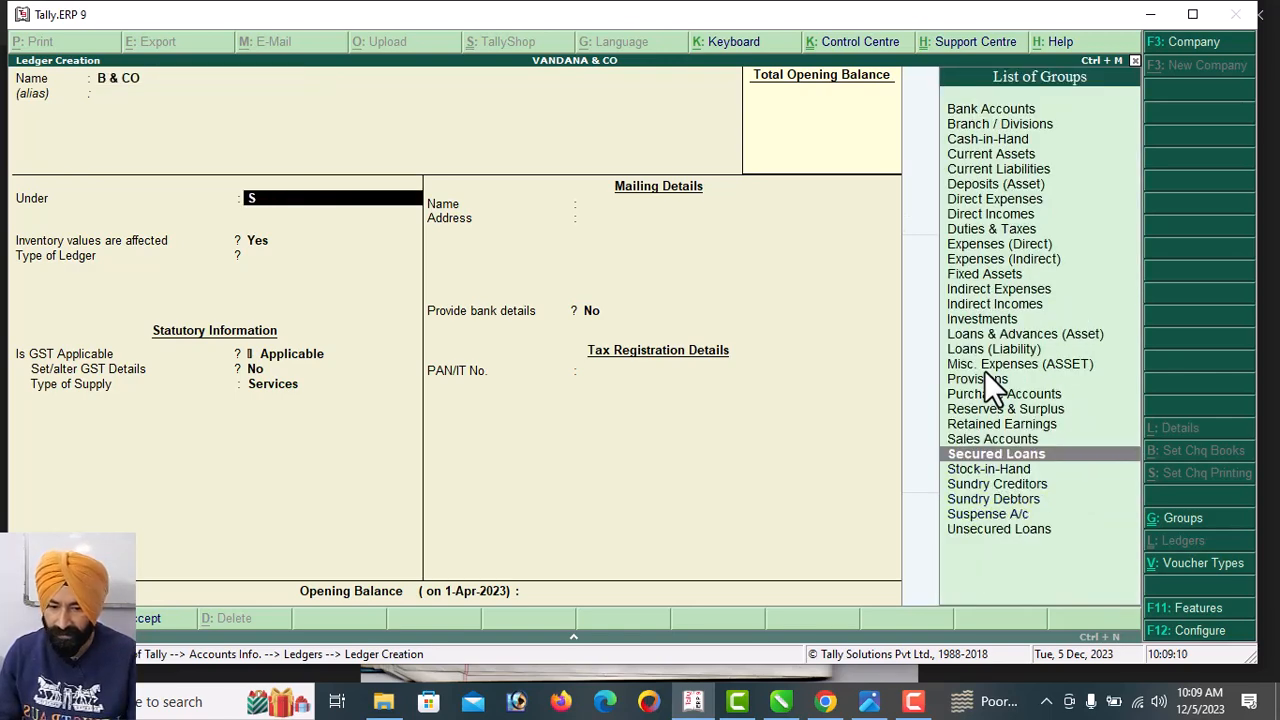
key(Return)
text(y)
key(Return)
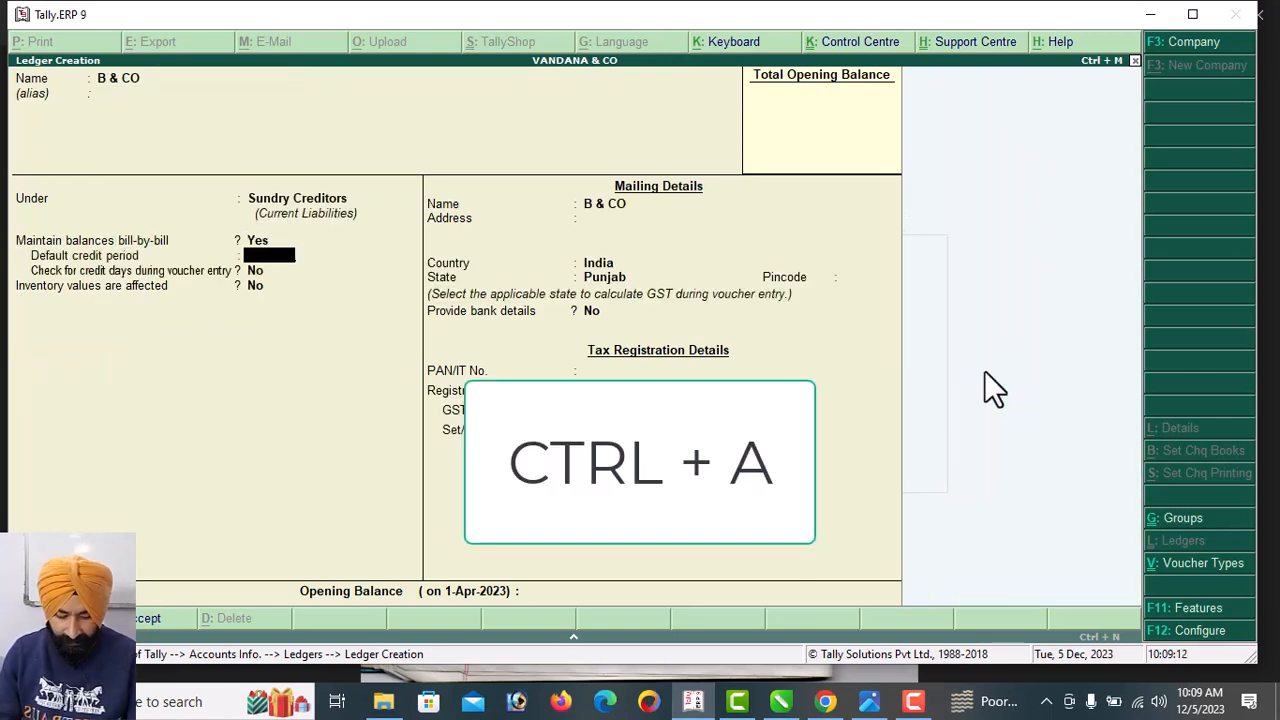
text(30)
key(Return)
key(ctrl+a)
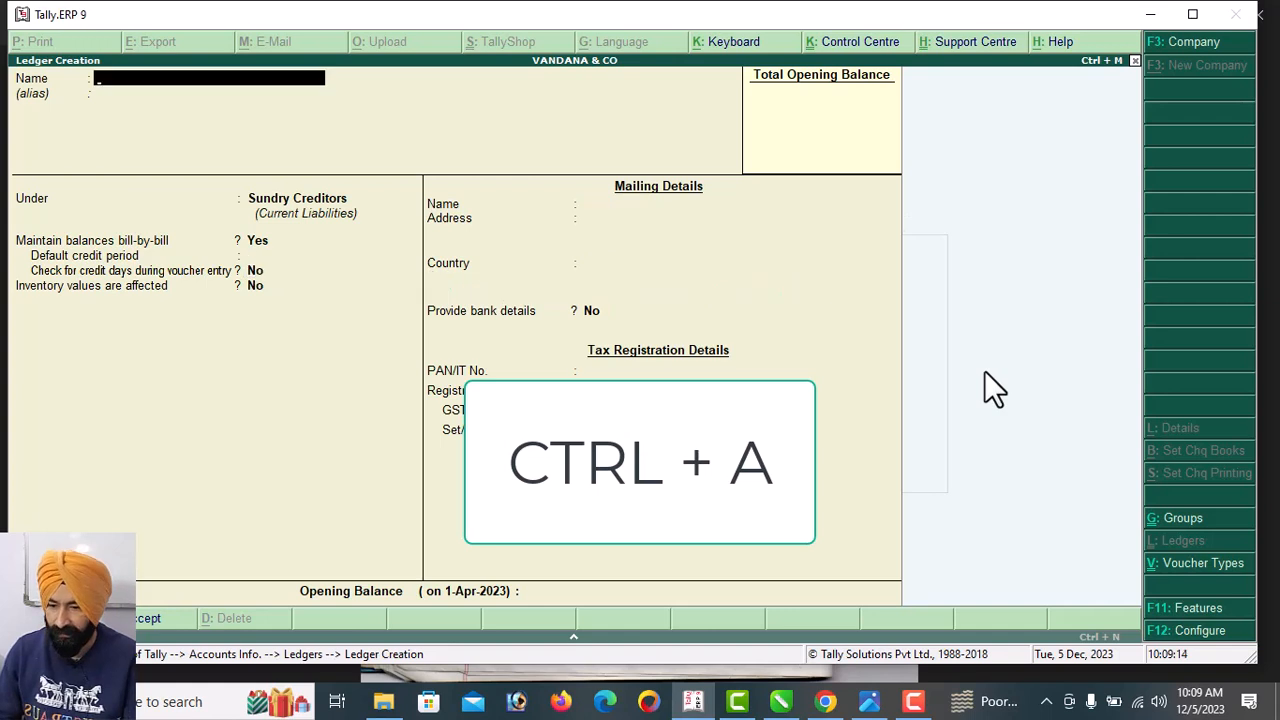
Create a ledger with the customer's name under Sundry Debtors, using bill-by-bill balances and a default credit period of 30 days
text(DEEPAK A)
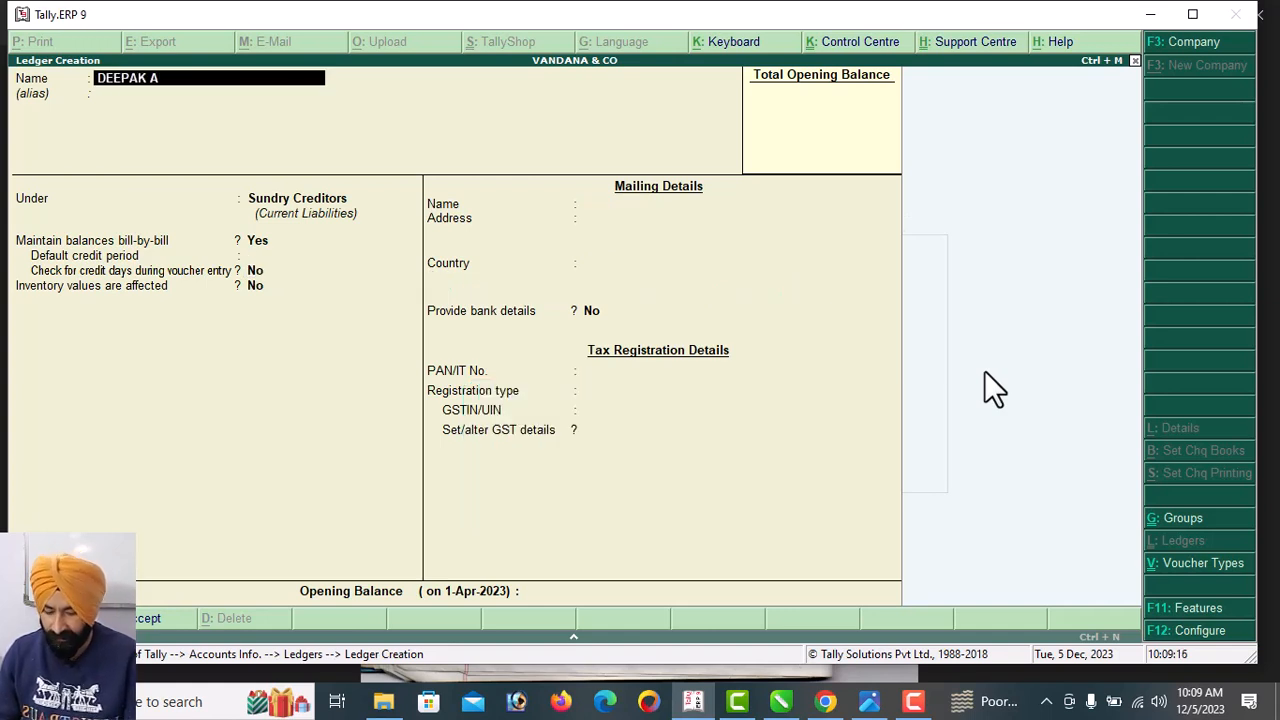
text(/C)
key(Return)
key(Down)
key(Return)
key(Return)
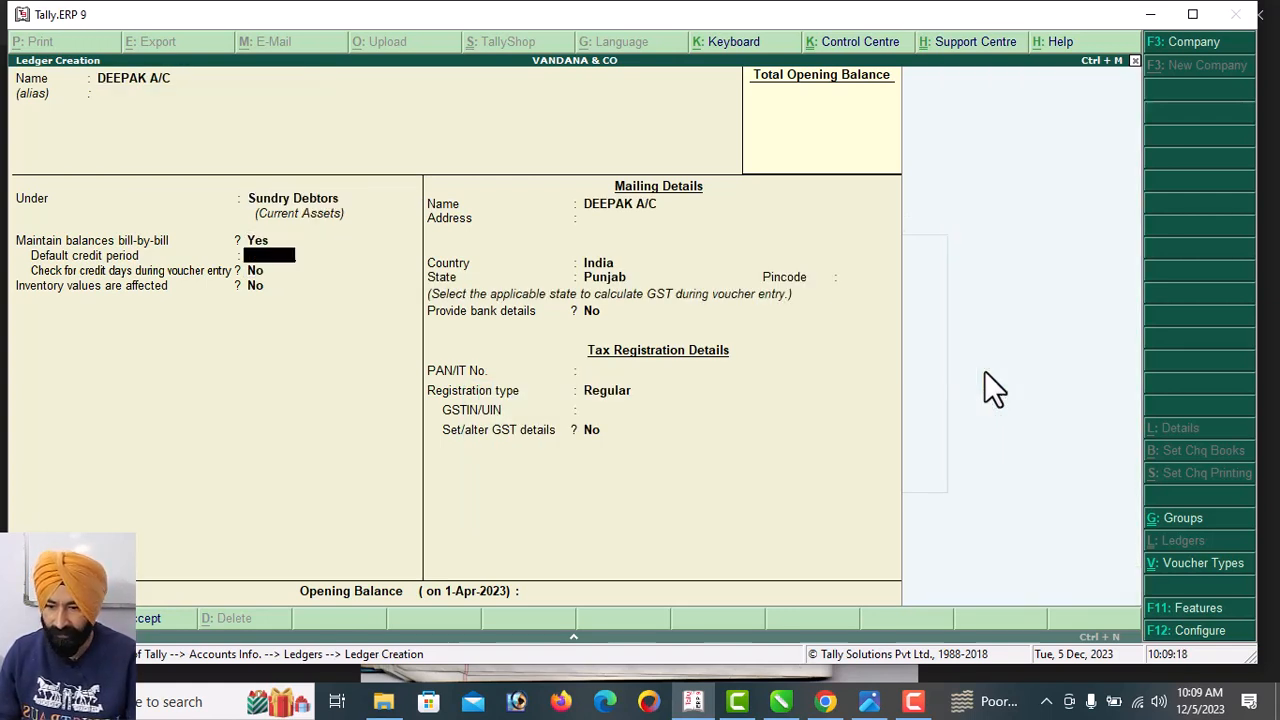
key(Return)
key(BackSpace)
text(30)
key(Return)
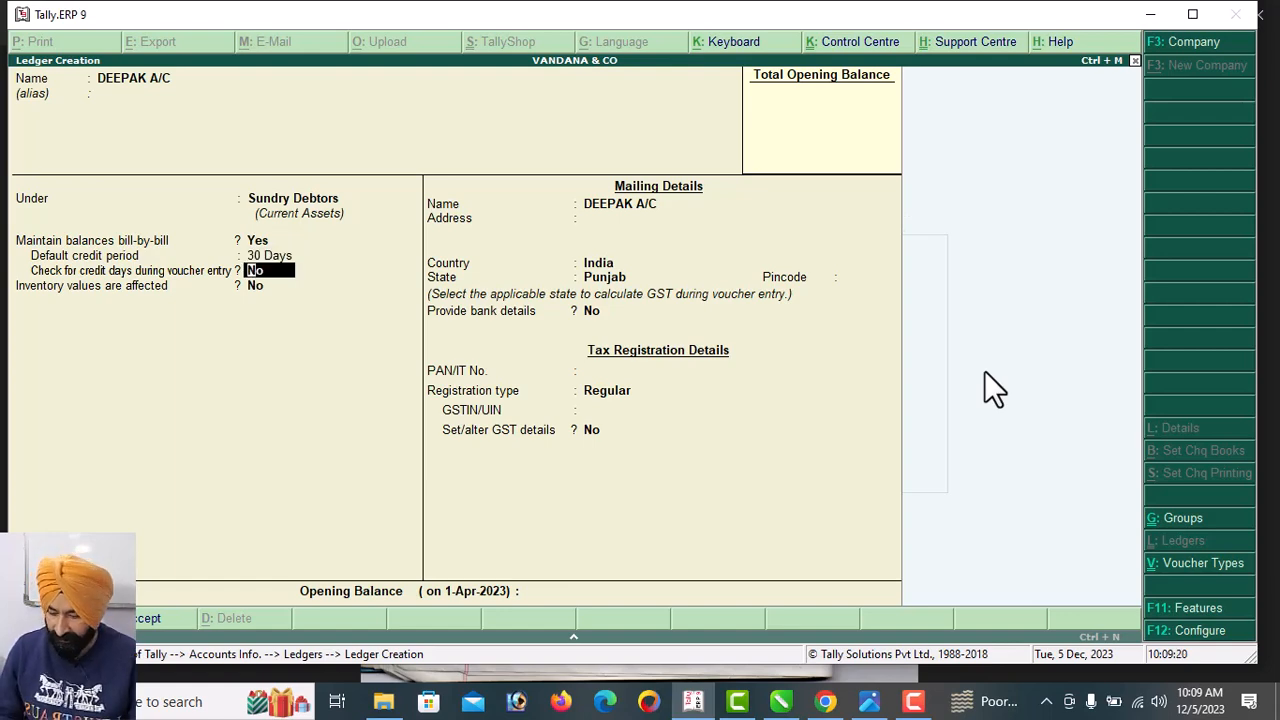
key(ctrl+a)
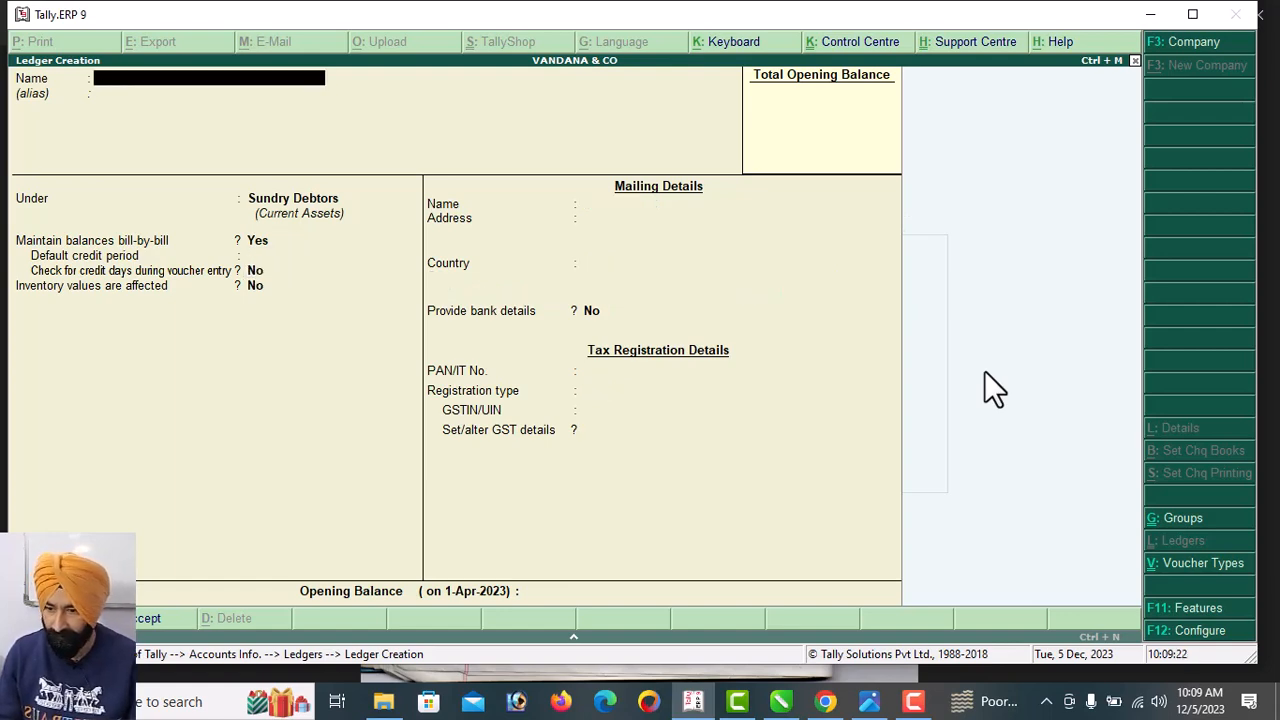
Leave ledger creation and open a new purchase order voucher
key(Escape)
key(y)
key(Escape)
key(Down)
key(Down)
key(Down)
key(Down)
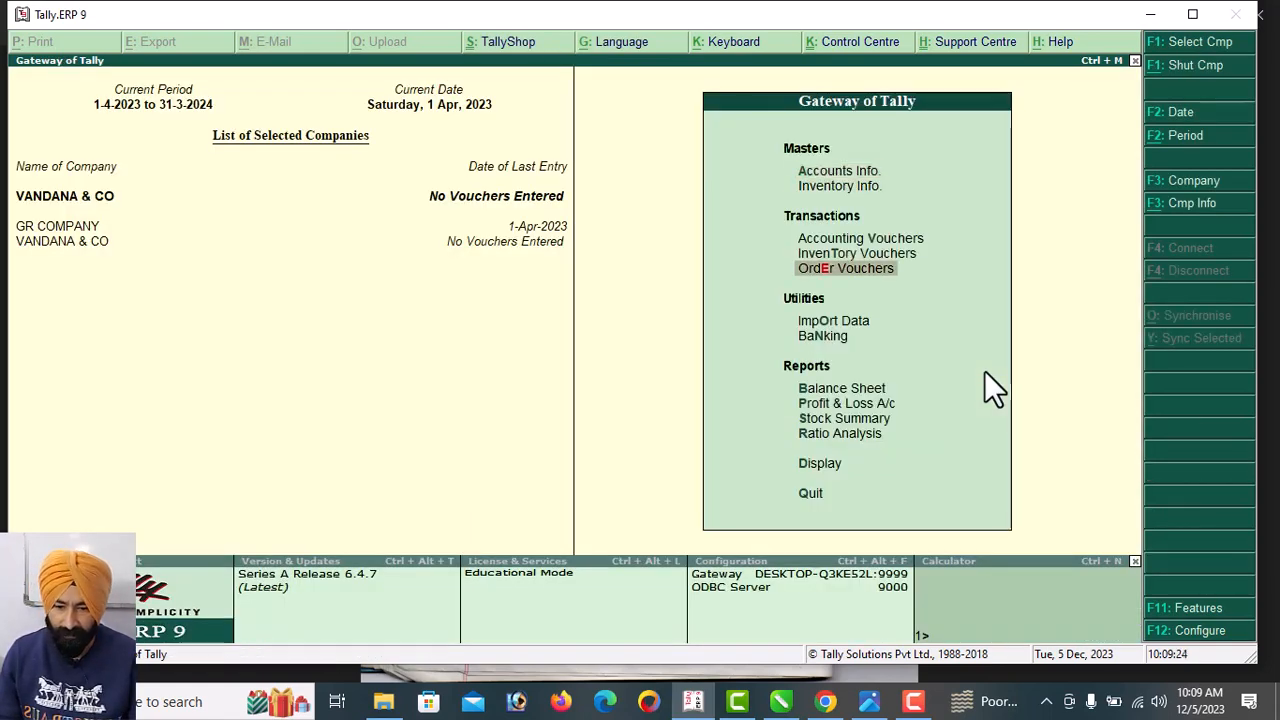
key(Return)
key(alt+F4)
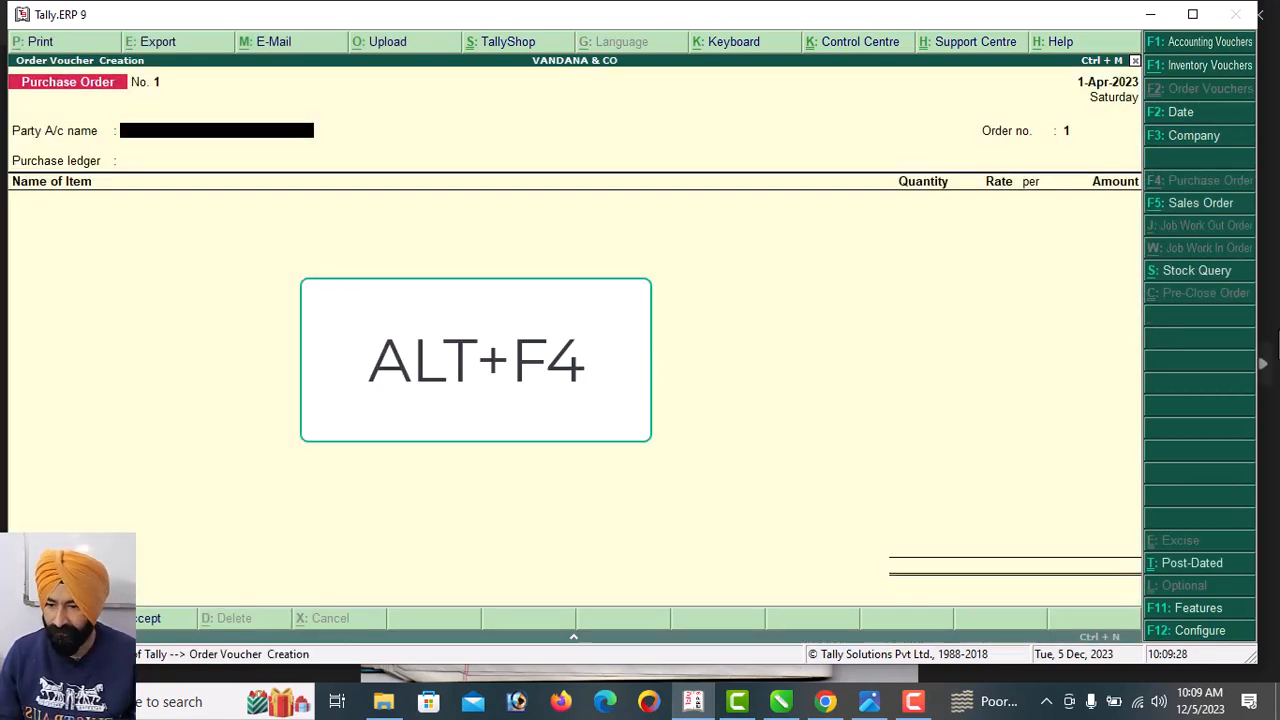
Select B & CO as the order's party with its default supplier details, and use PURCHASE A/C as the purchase ledger
text(B)
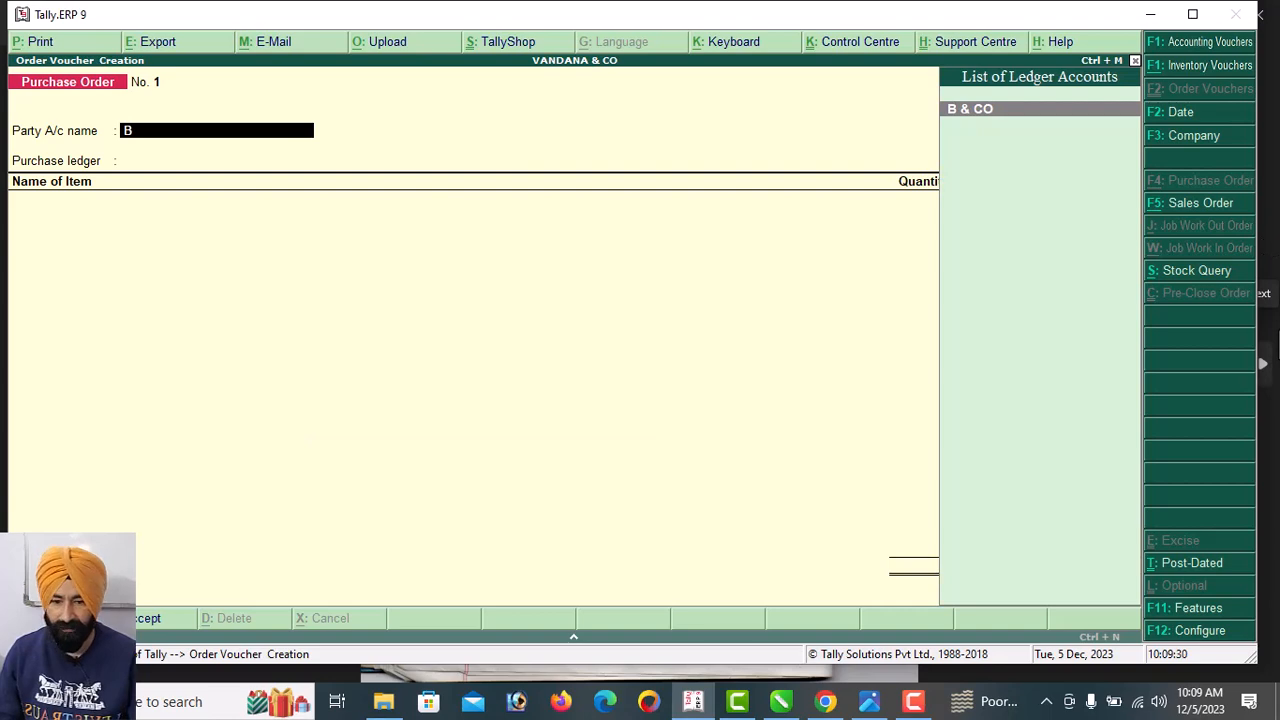
key(Return)
key(Return)
key(Return)
key(Return)
key(Return)
key(Return)
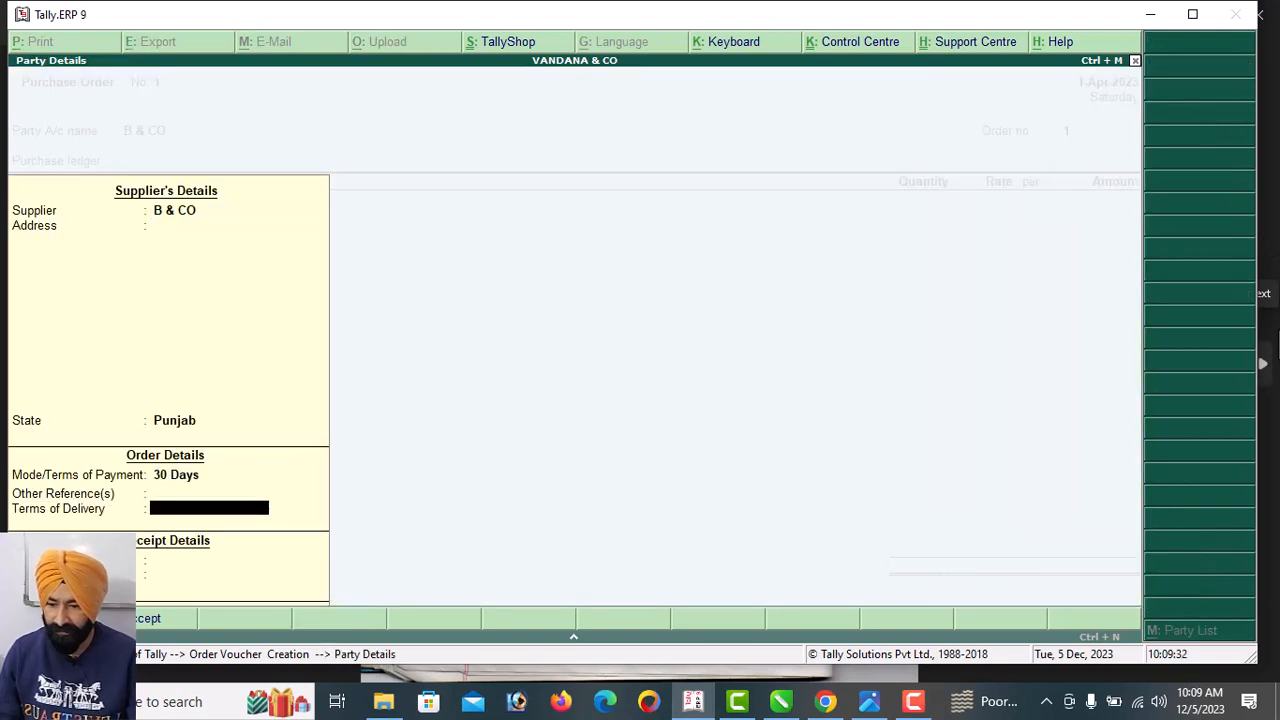
key(Return)
key(Return)
key(Return)
key(Return)
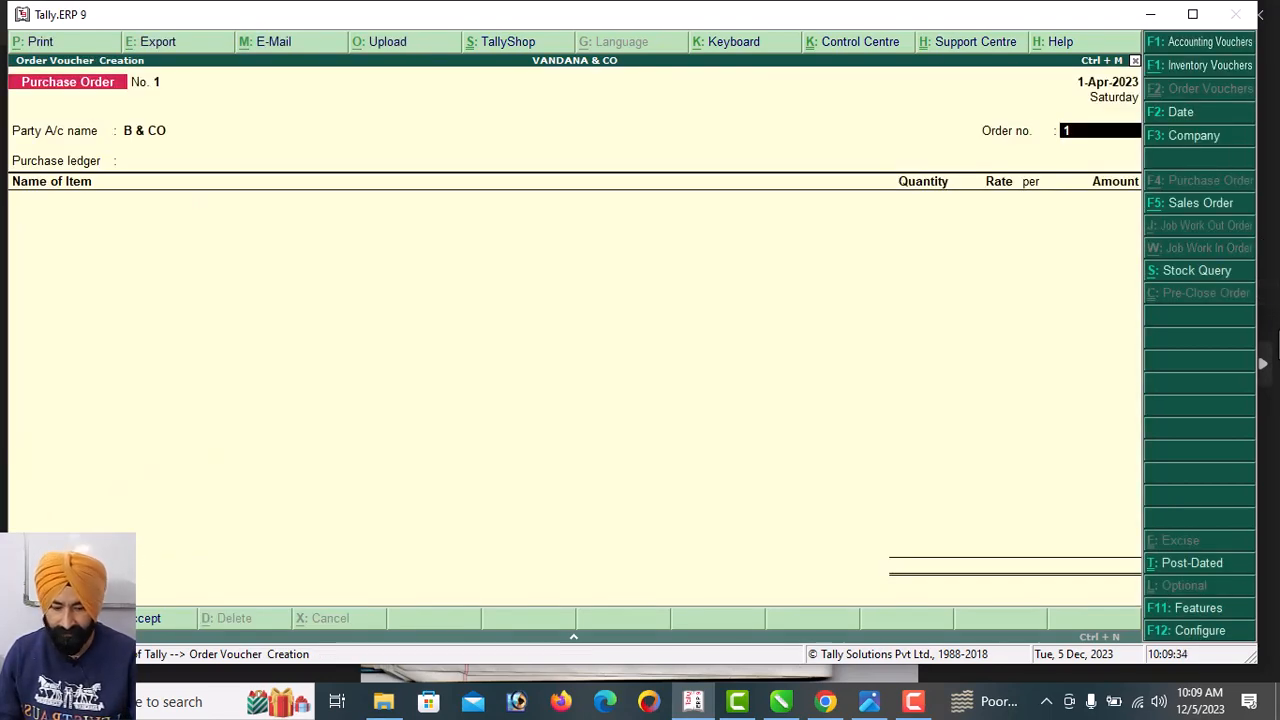
key(Return)
key(Return)
Begin a new stock item named I PHONE 6 from within the purchase order
key(alt+c)
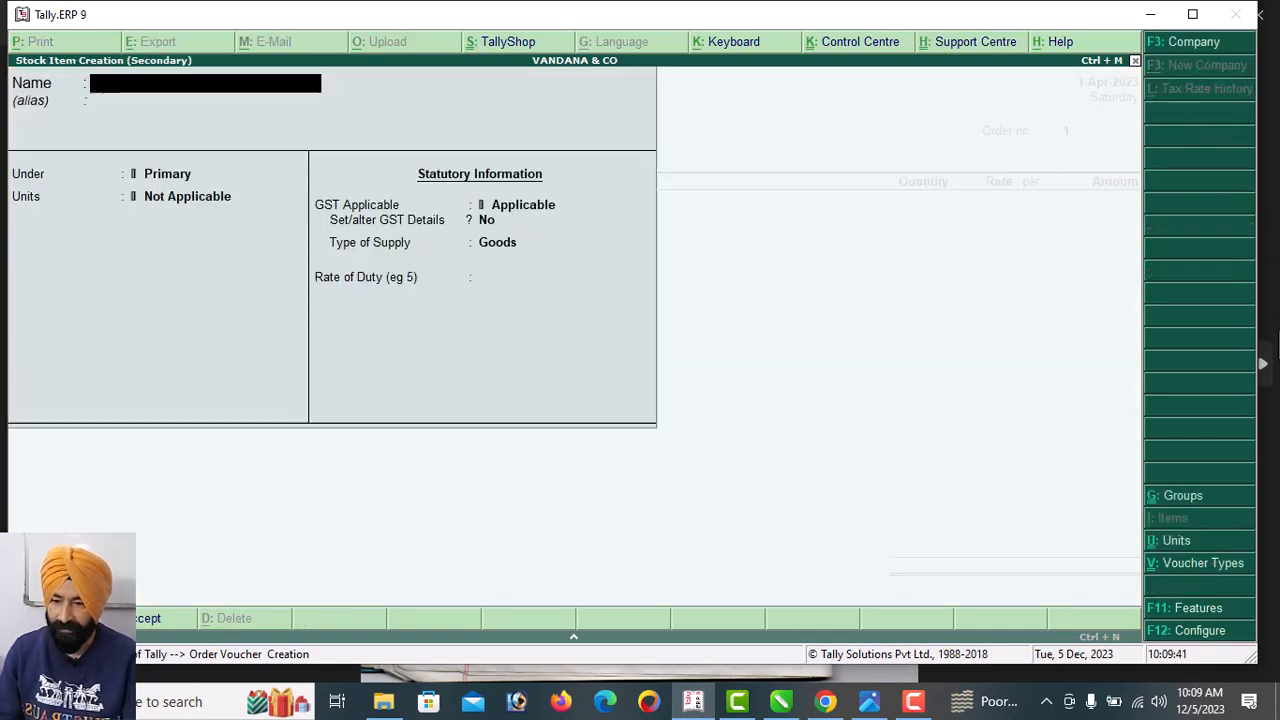
text(I PHPO)
key(BackSpace)
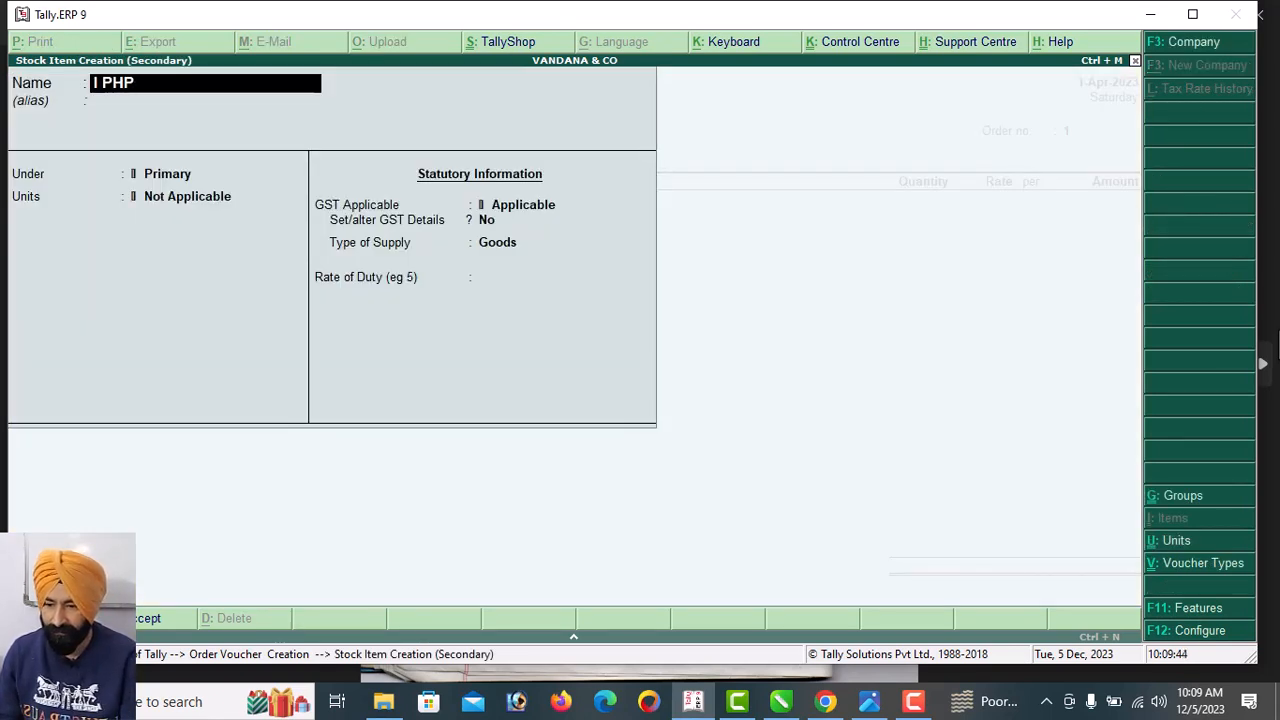
text(ONE 6)
key(Return)
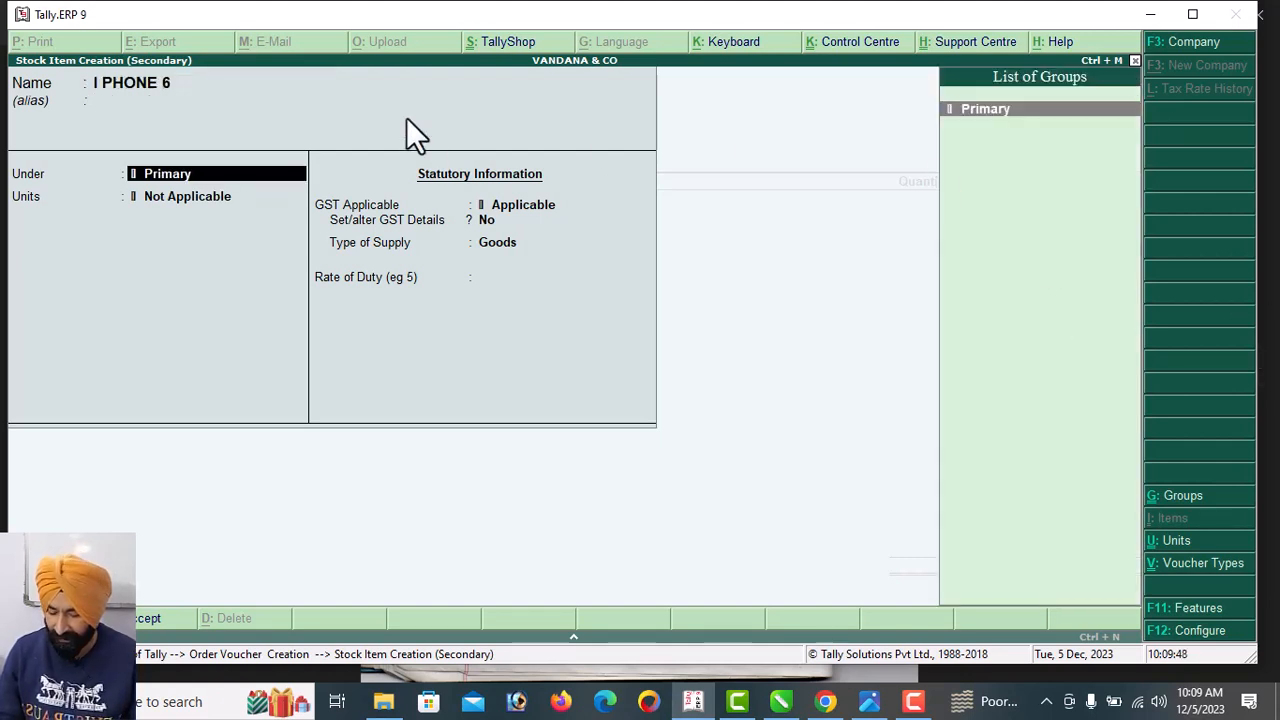
Create a primary stock group named APPLE with default settings and place the I PHONE 6 item under it
key(alt+c)
text(APPLE)
key(Return)
key(Return)
key(Return)
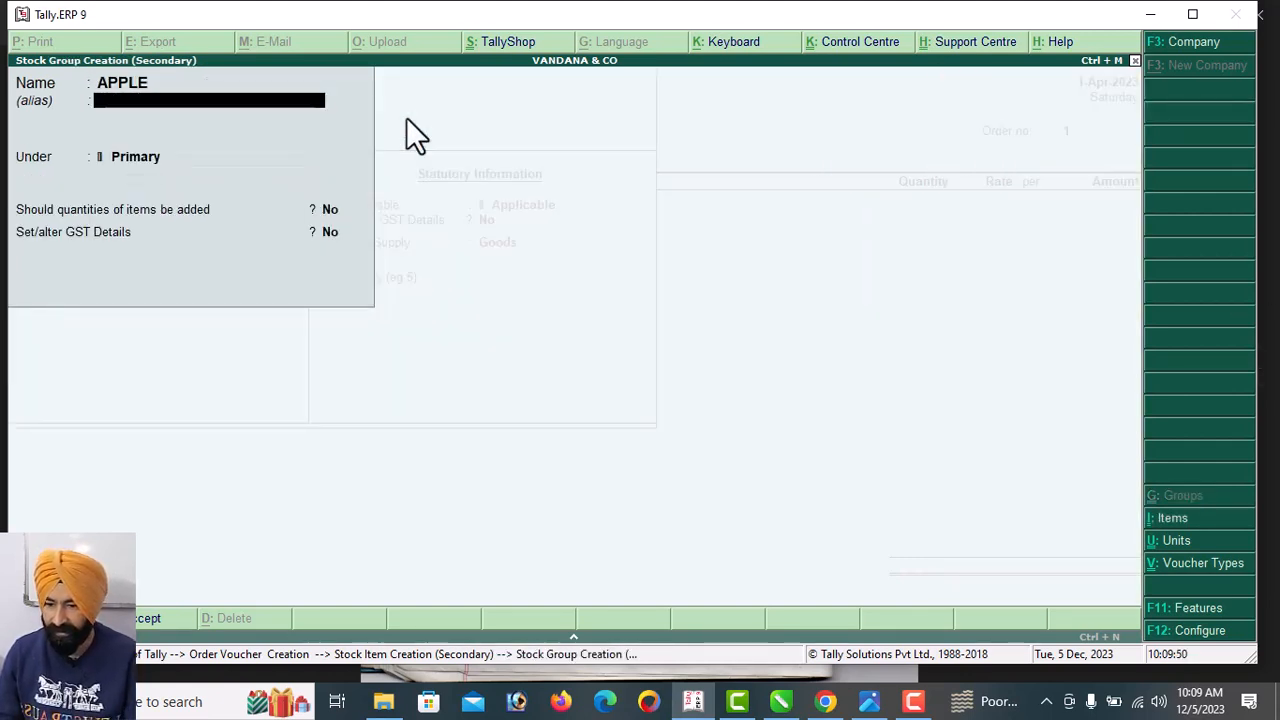
key(Return)
key(Return)
key(Return)
key(Return)
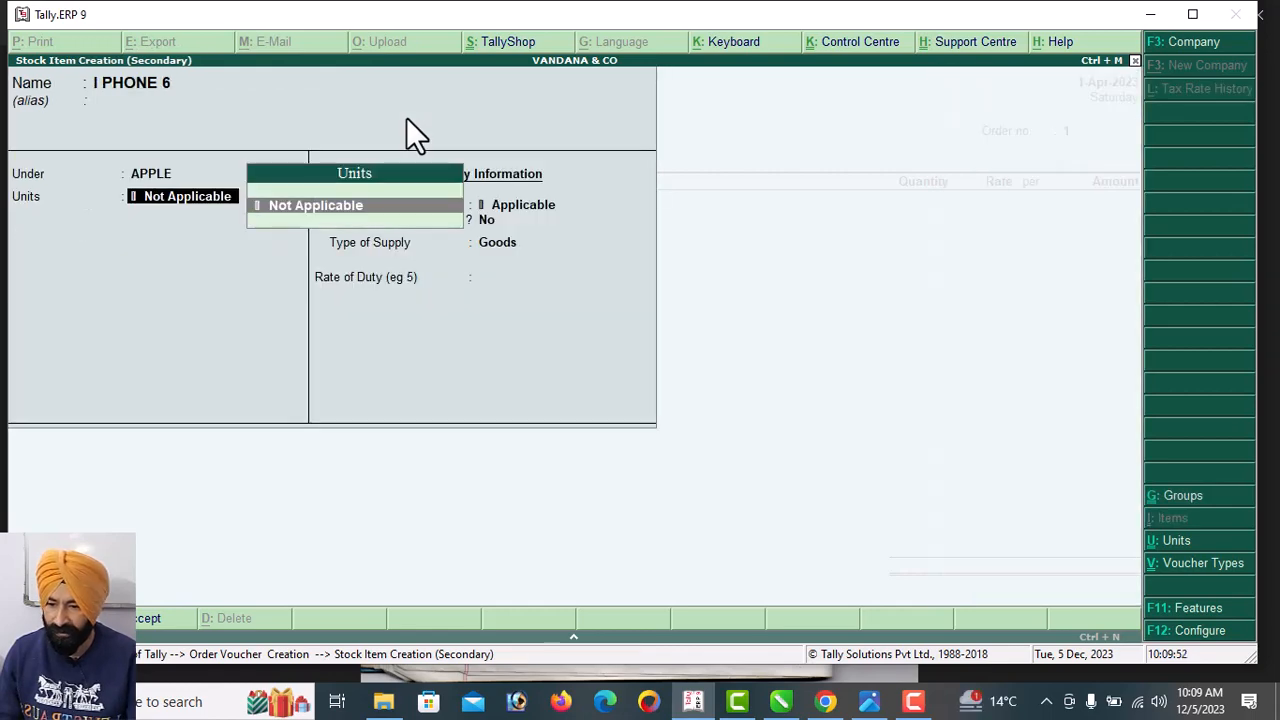
Create a simple unit with the symbol PCS and zero decimal places, and assign it to the I PHONE 6 item
key(alt+c)
text(PCS)
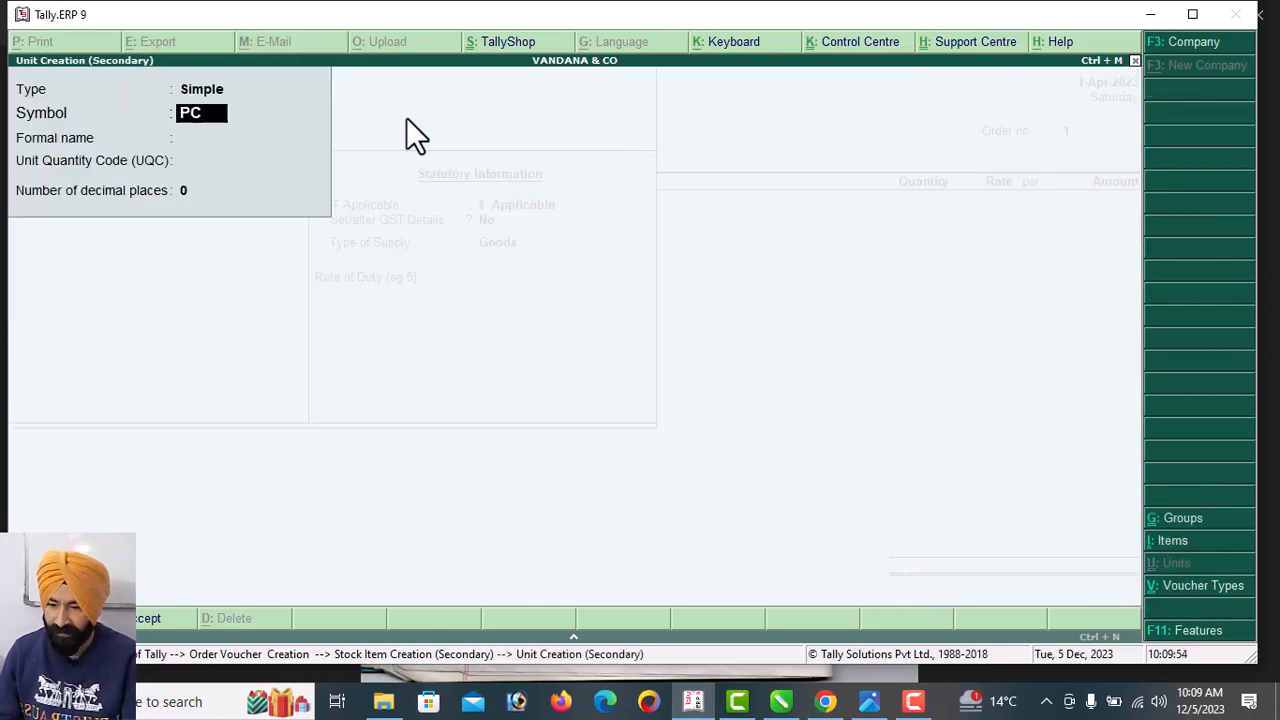
key(Return)
key(Return)
key(Return)
key(Return)
key(Return)
key(Return)
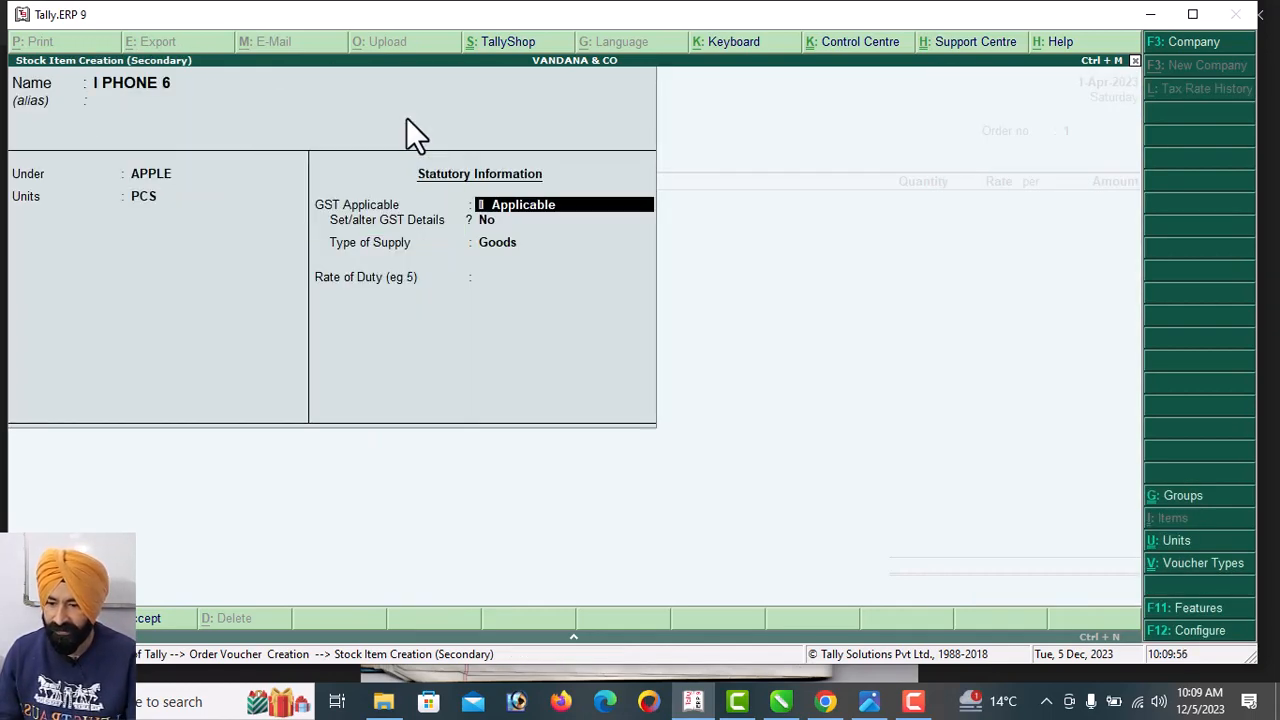
Keep the item's default GST settings with Goods as the type of supply and save the I PHONE 6 stock item
key(Return)
key(Return)
key(Return)
key(Return)
key(Return)
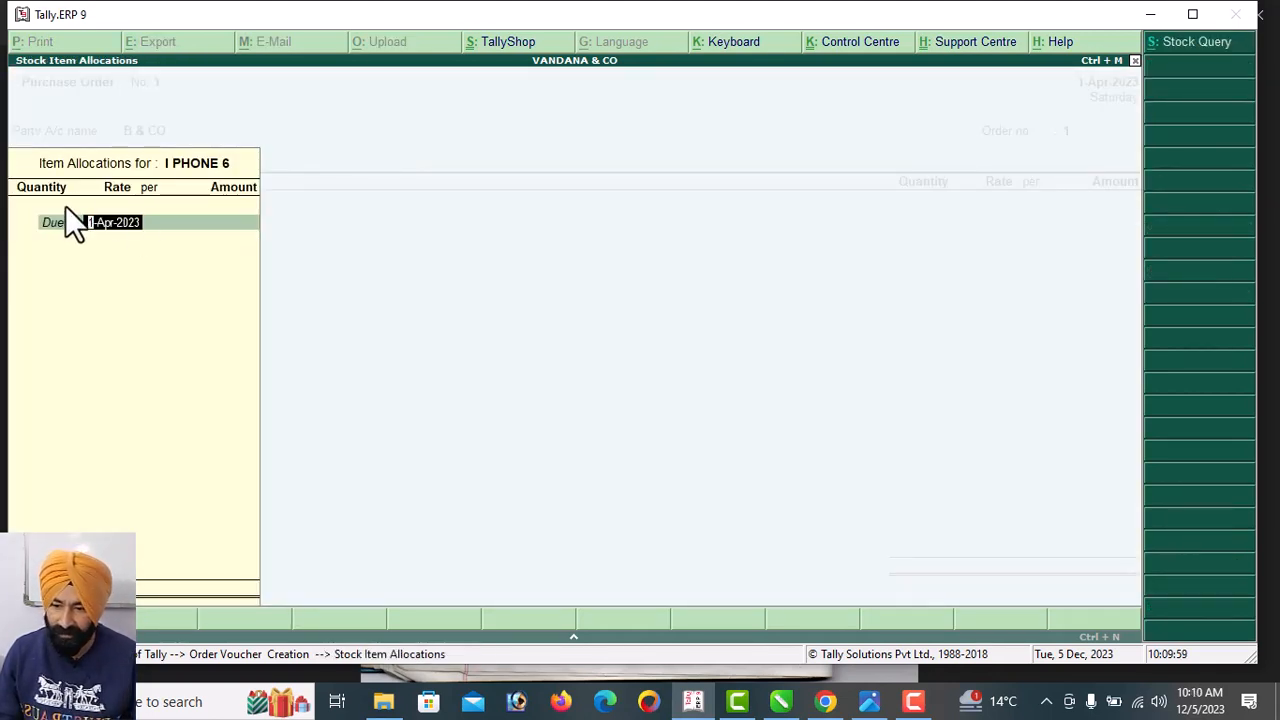
Allocate 10 PCS of I PHONE 6 at a rate of 10,000, due on 2-Apr-2023
text(2.4)
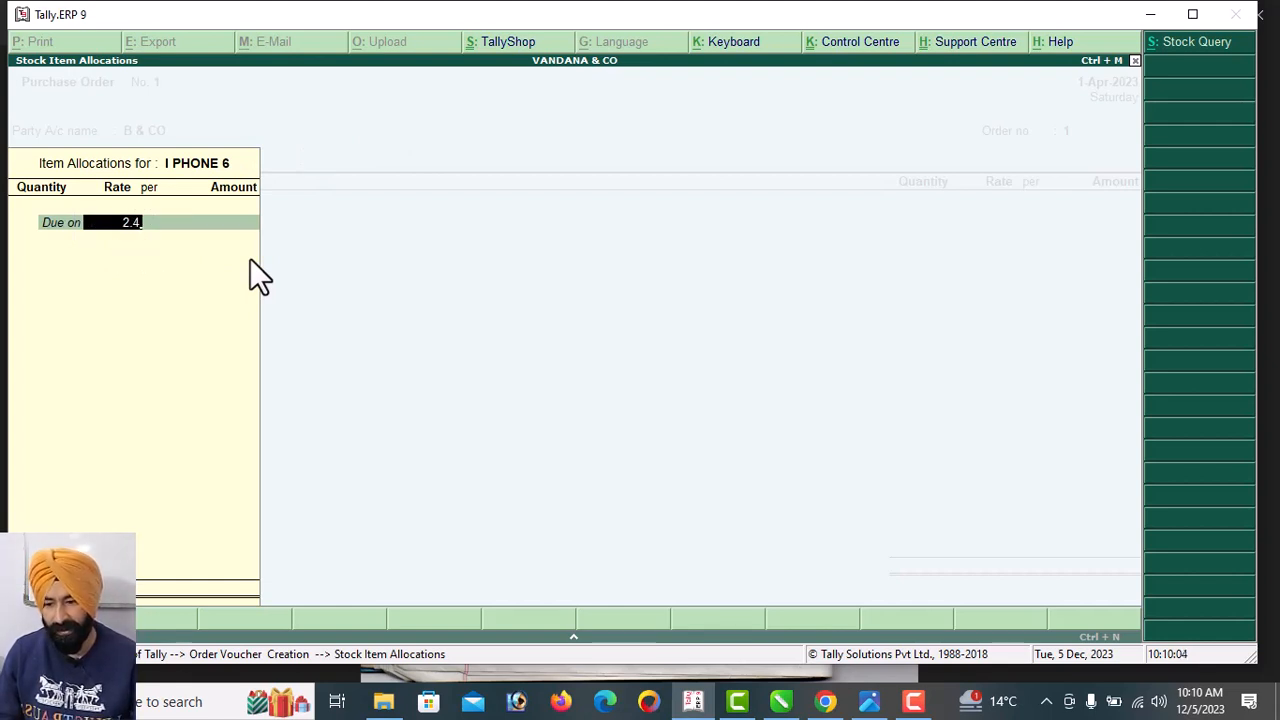
key(Return)
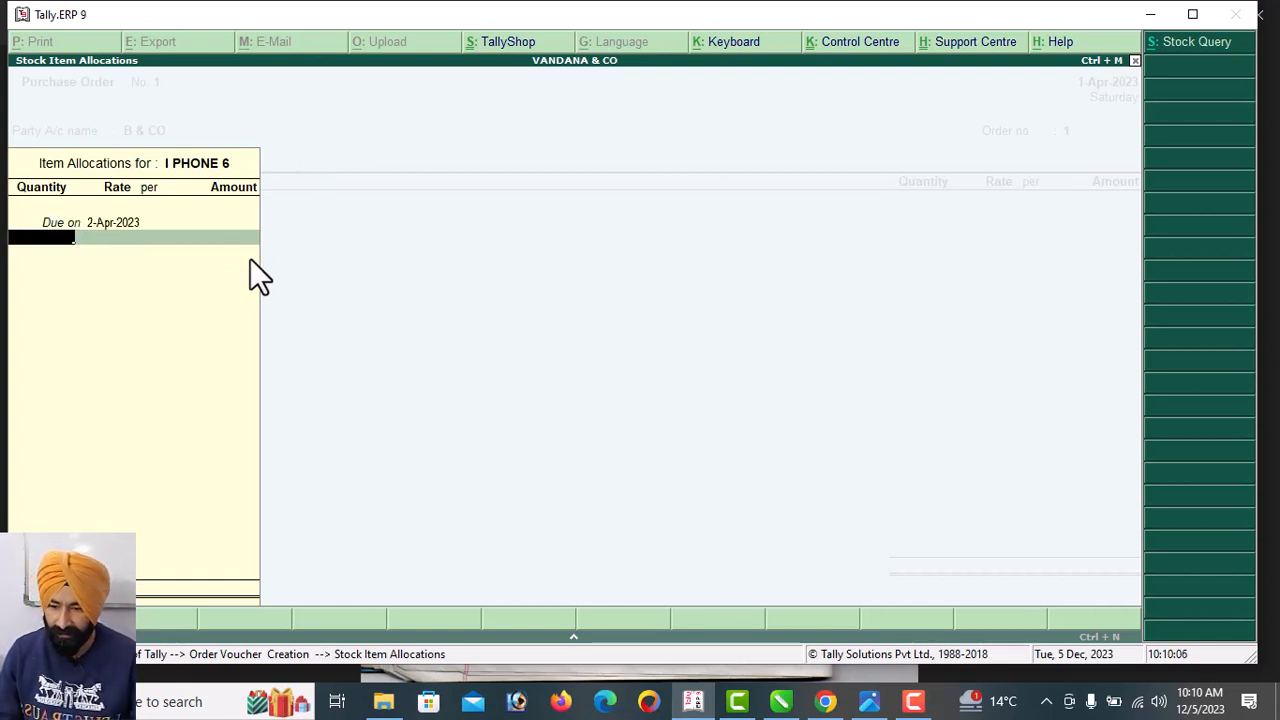
text(10)
key(Return)
text(10,000)
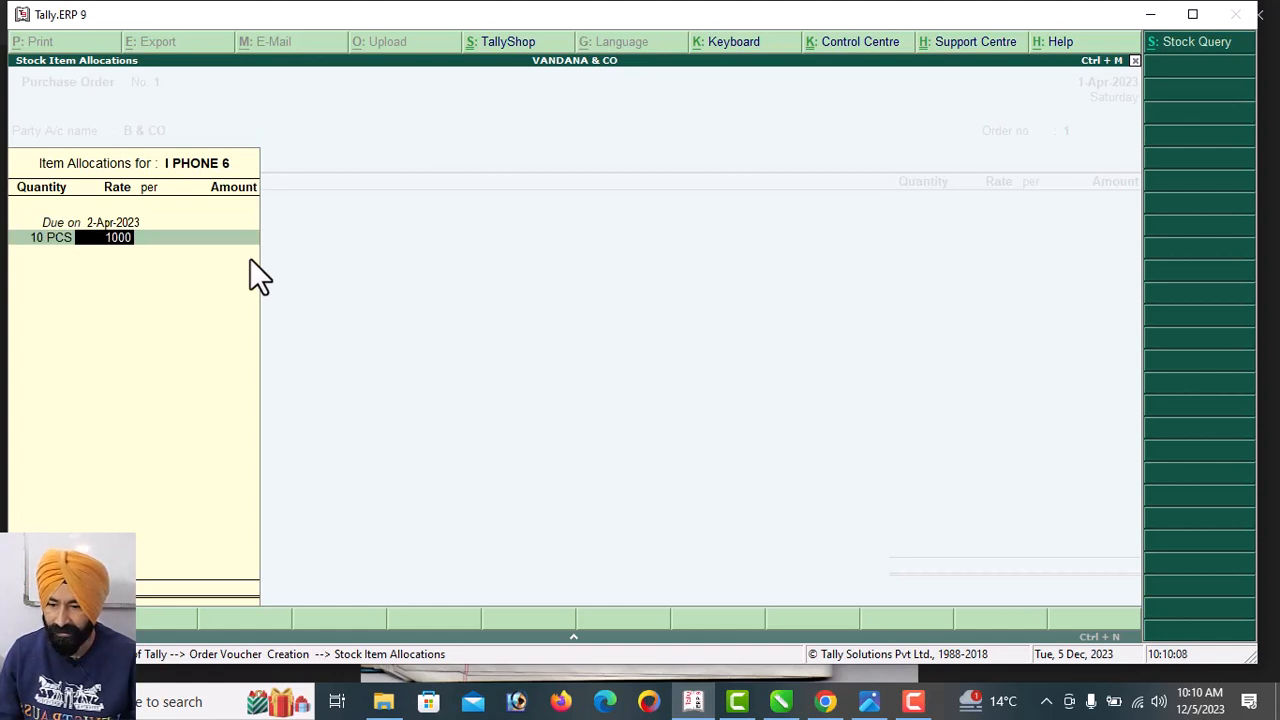
key(Return)
key(Return)
key(Return)
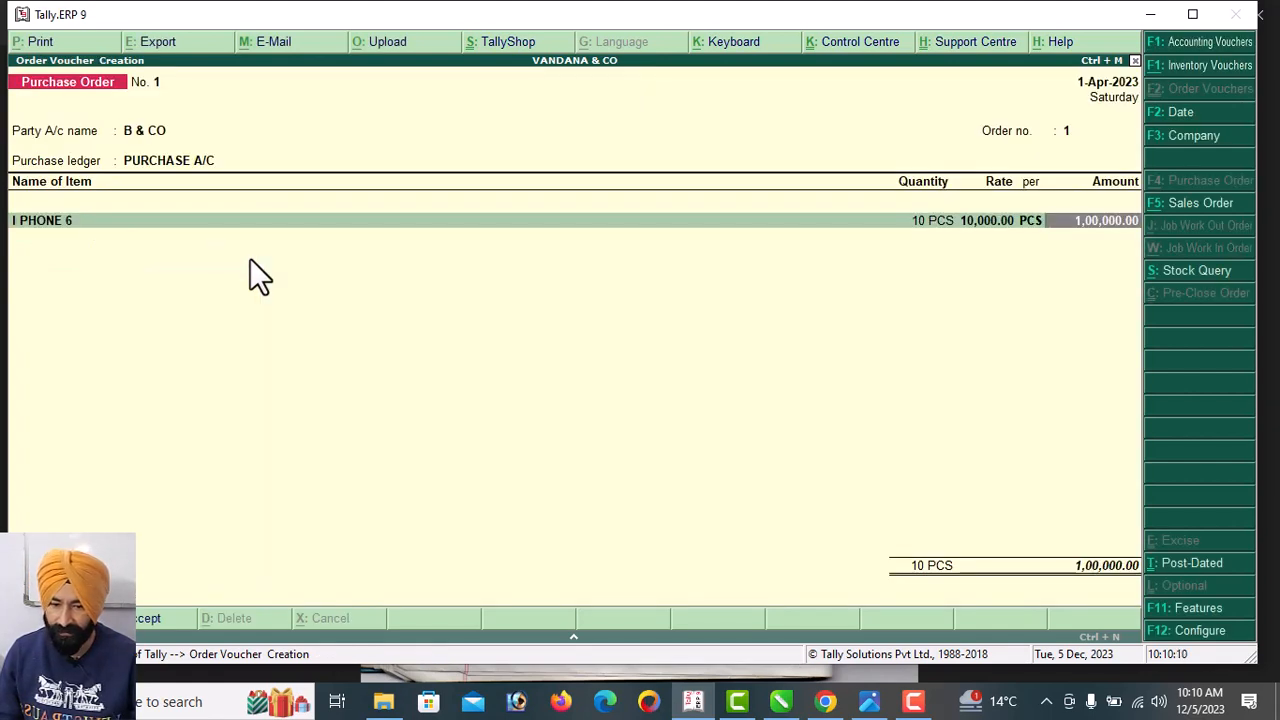
End the item list and save the purchase order for B & CO
key(Return)
key(Return)
key(Return)
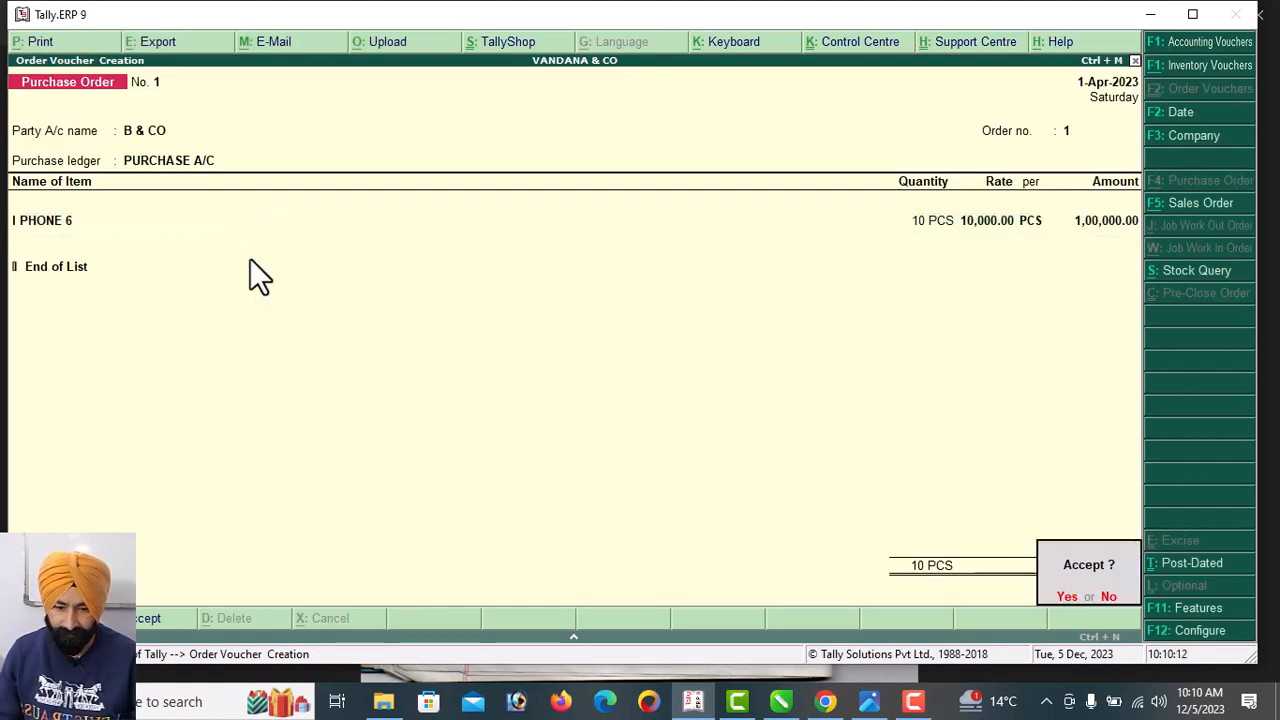
key(Return)
Leave order entry and open the Stock Summary report to check the closing stock
key(Escape)
key(Return)
key(Down)
key(Down)
key(Down)
key(Down)
key(Down)
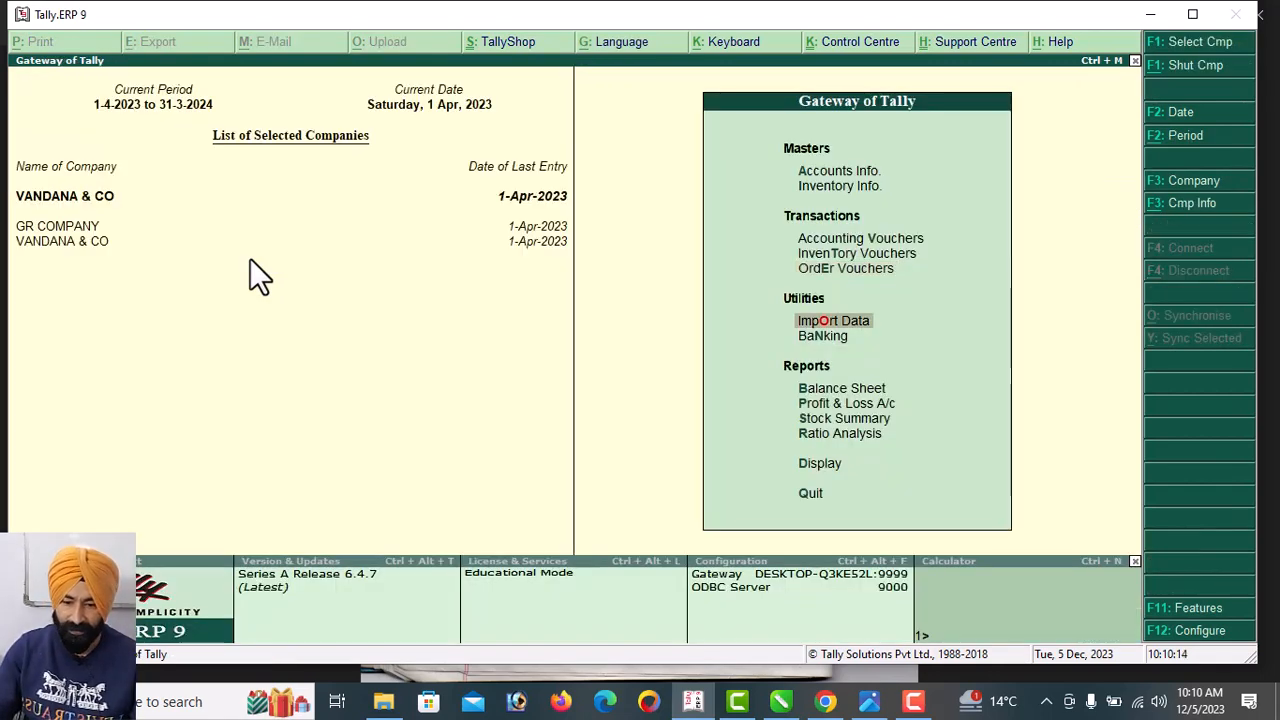
key(Return)
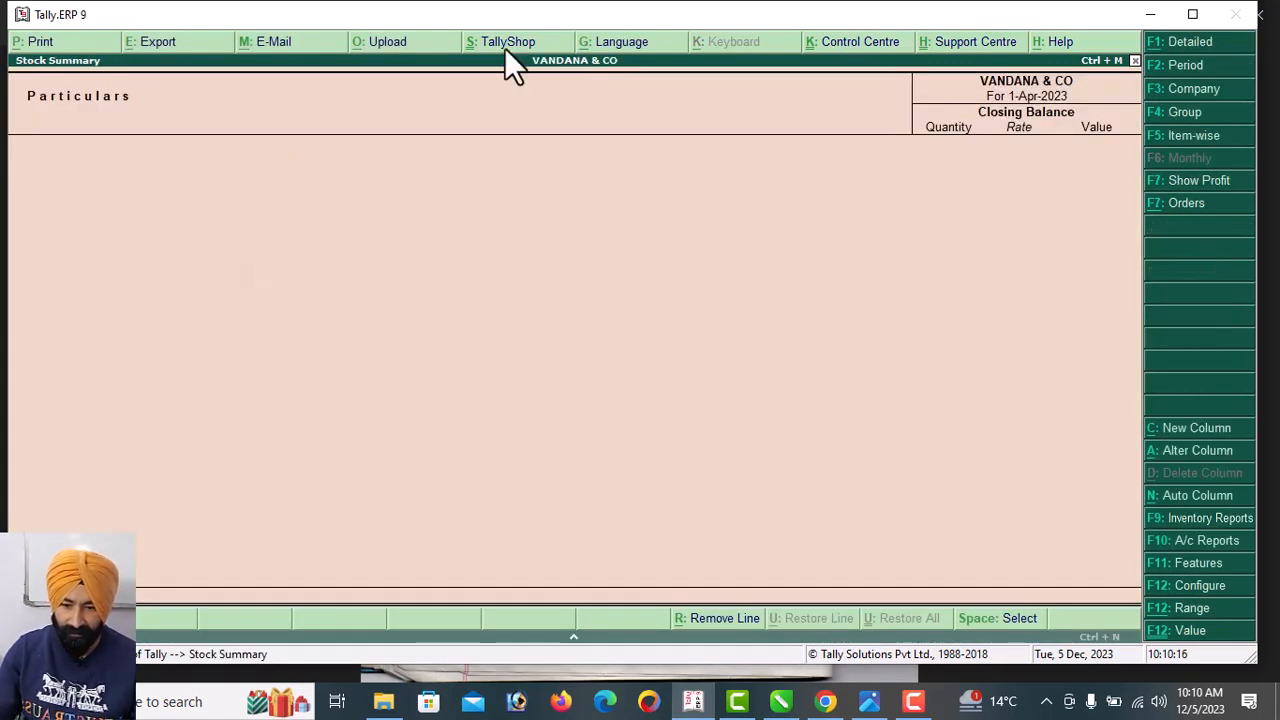
Close the Stock Summary and go to the Statements of Inventory reports
key(Escape)
key(Down)
key(Down)
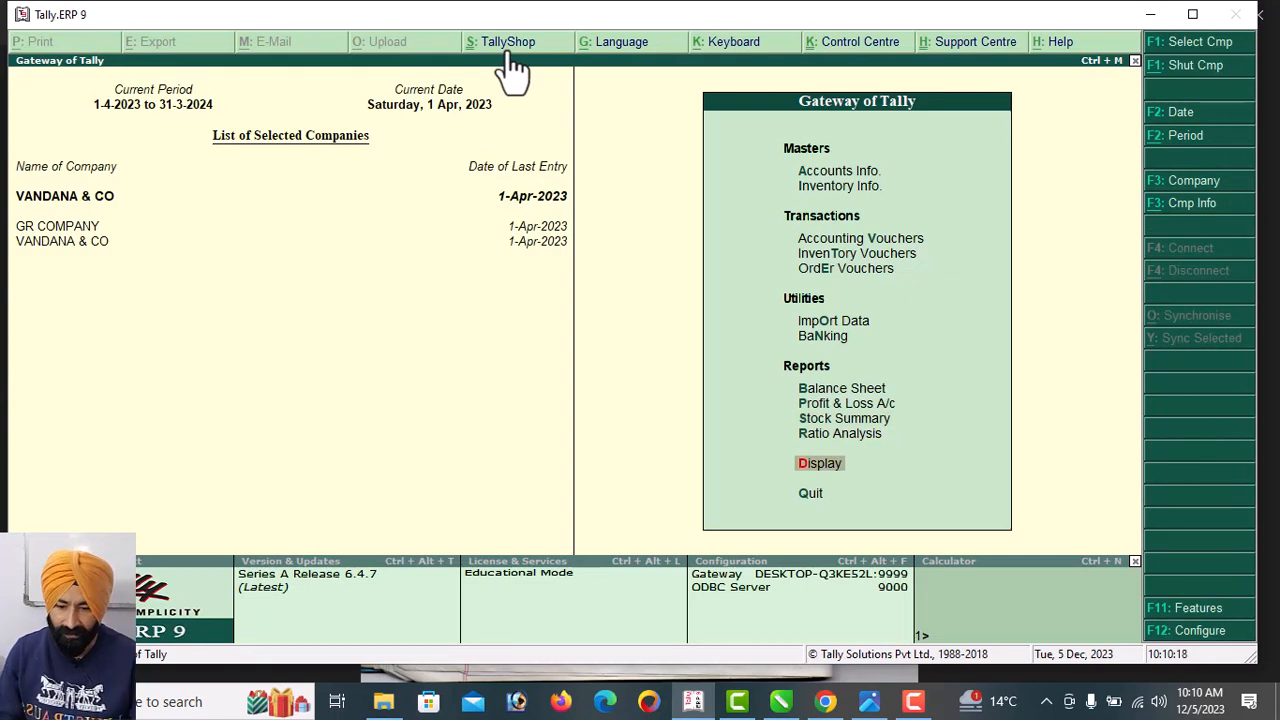
key(Return)
key(Down)
key(Down)
key(Down)
key(Down)
key(Down)
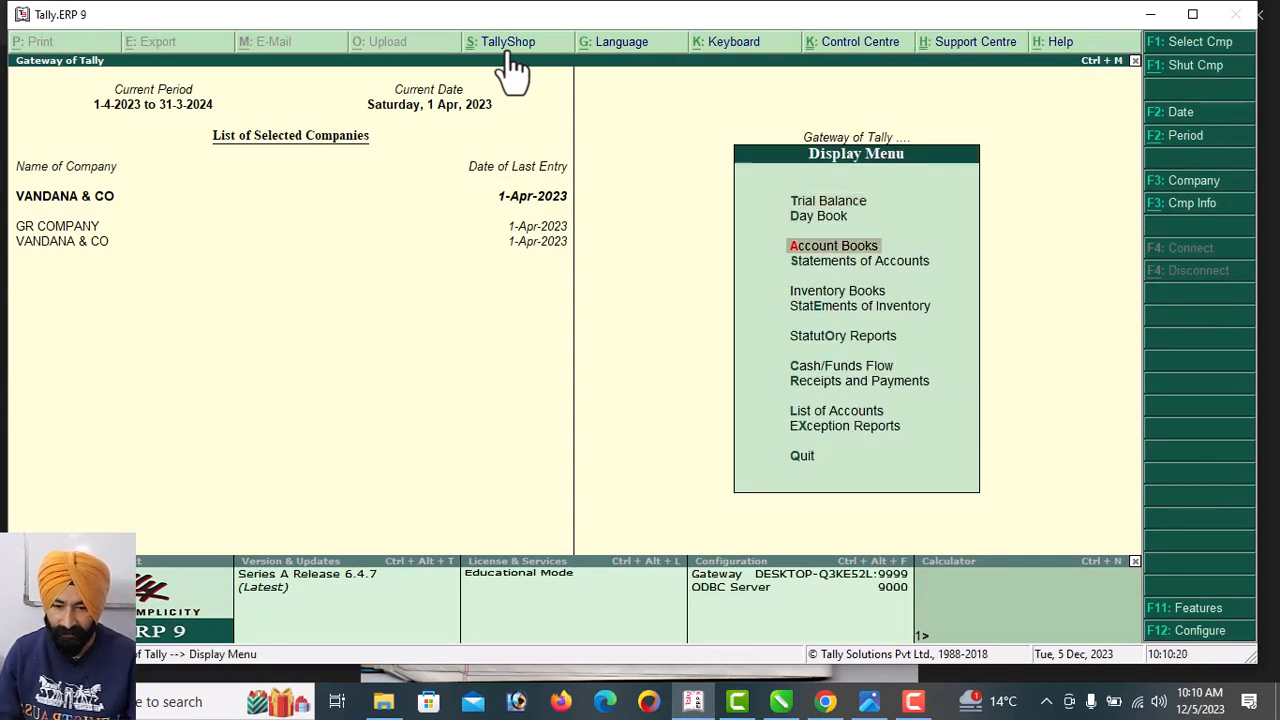
key(Return)
Open the Purchase Order Outstandings report to list the due purchase orders
key(Down)
key(Down)
key(Down)
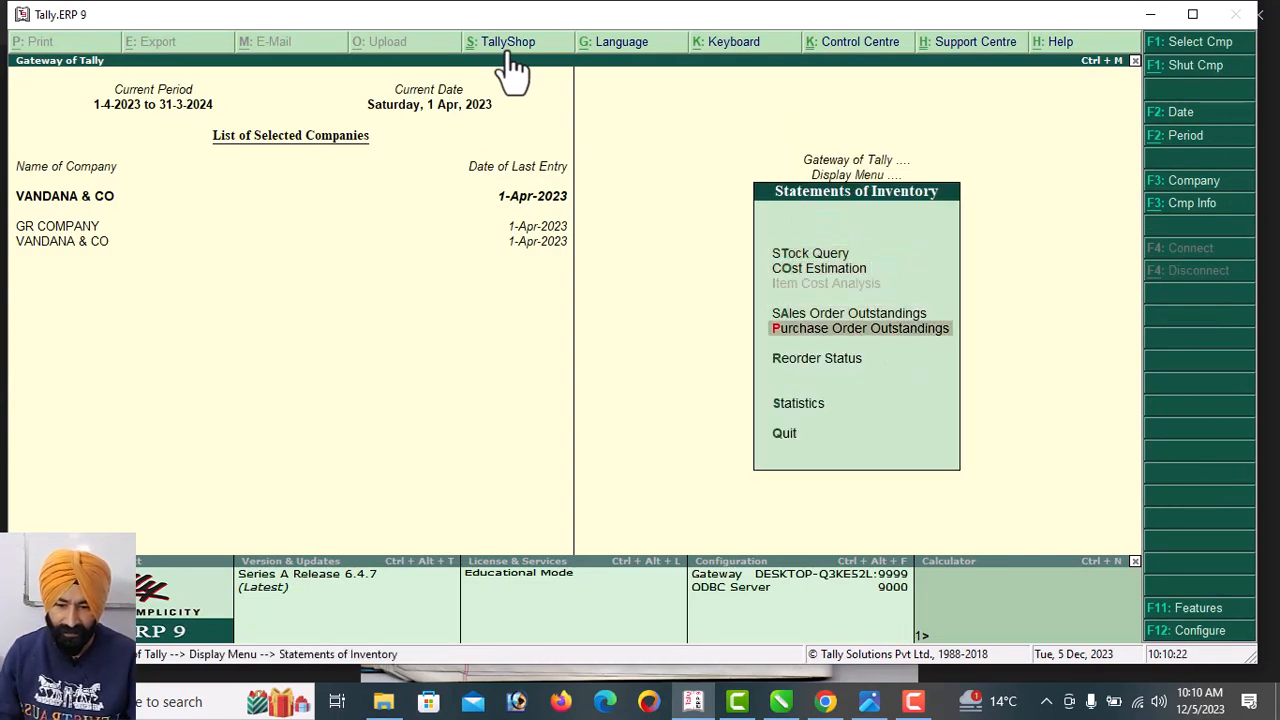
key(Return)
key(Up)
key(Up)
key(Return)
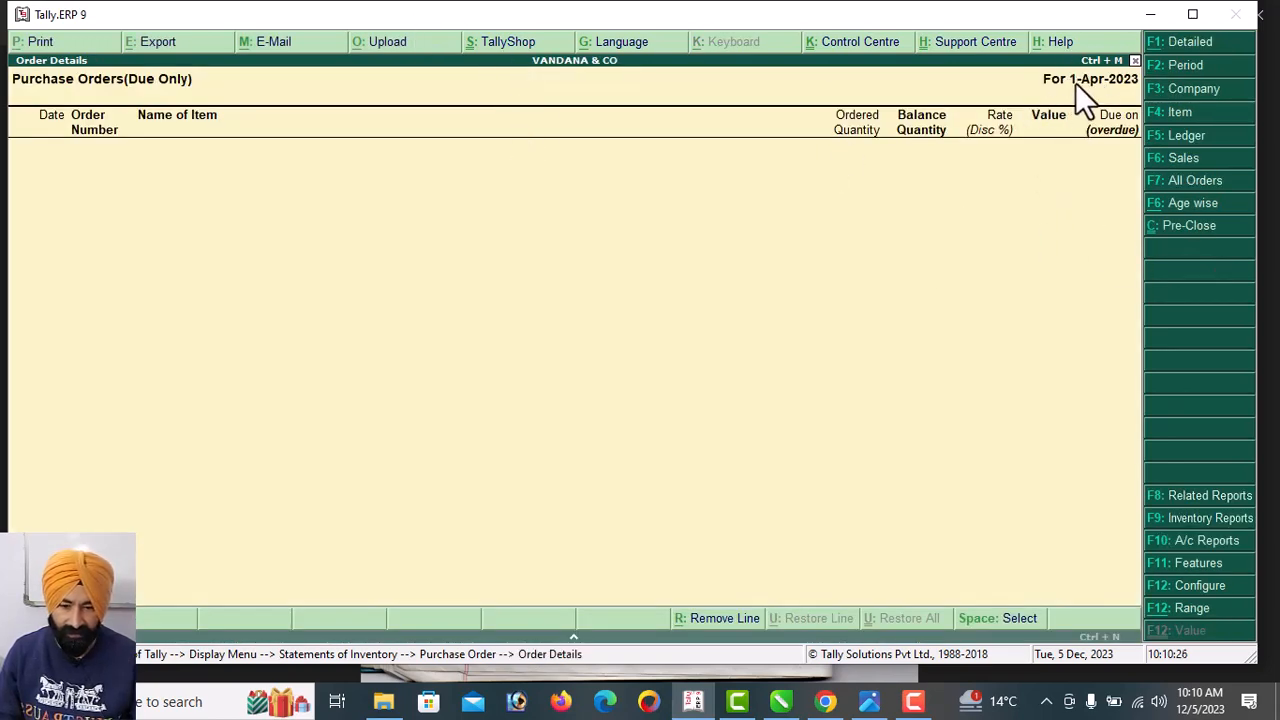
Extend the purchase order report's period to 2-Apr-2023 and review the outstanding order
key(F2)
key(Return)
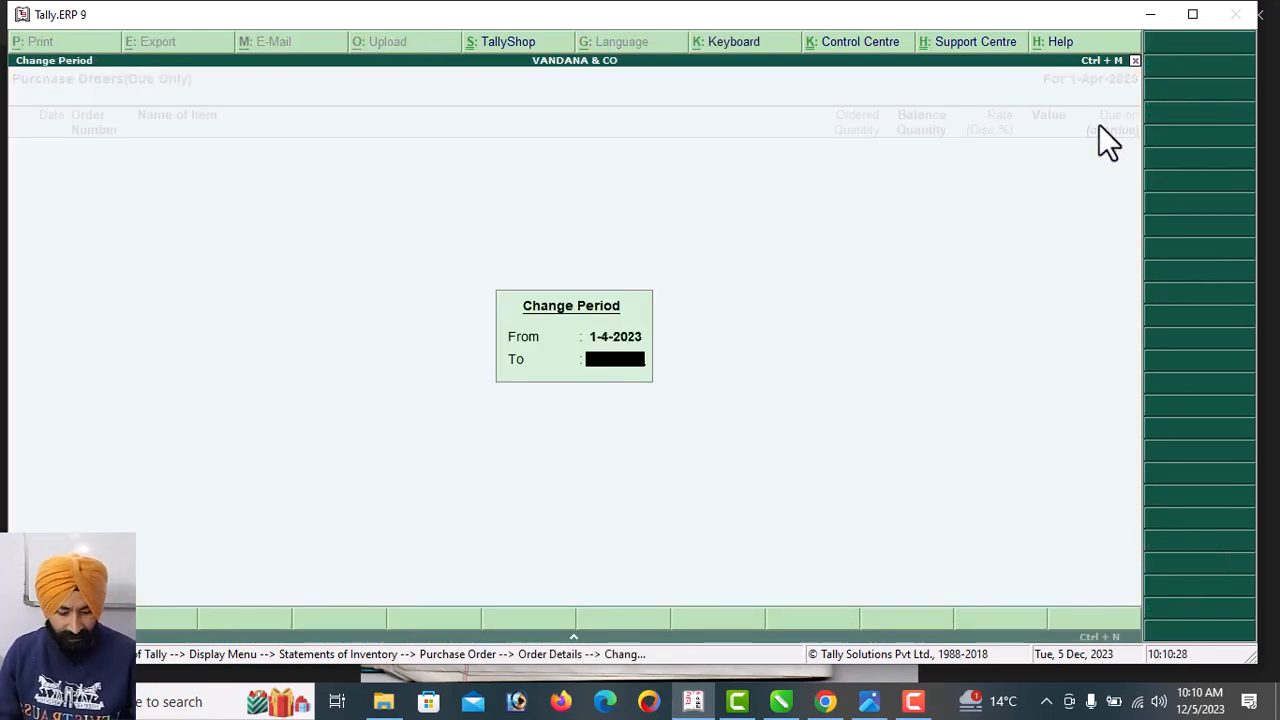
text(2.)
key(Return)
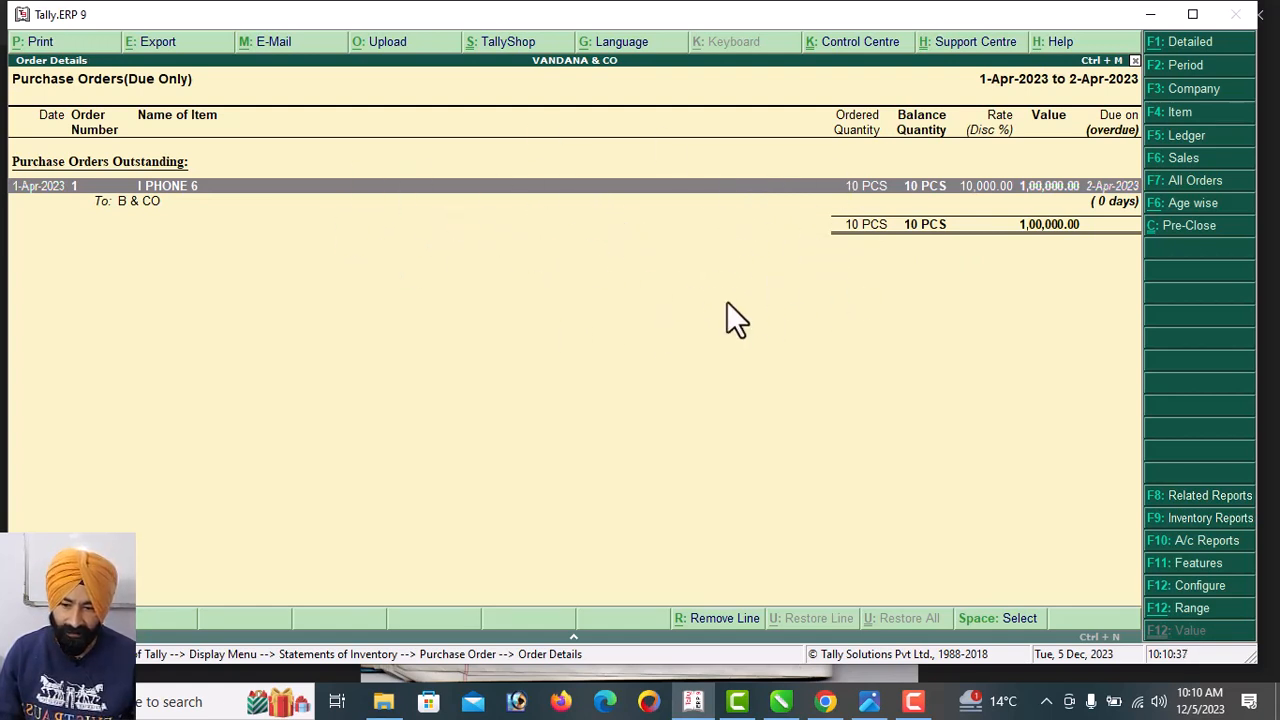
Leave the inventory reports and open a new purchase voucher
key(Escape)
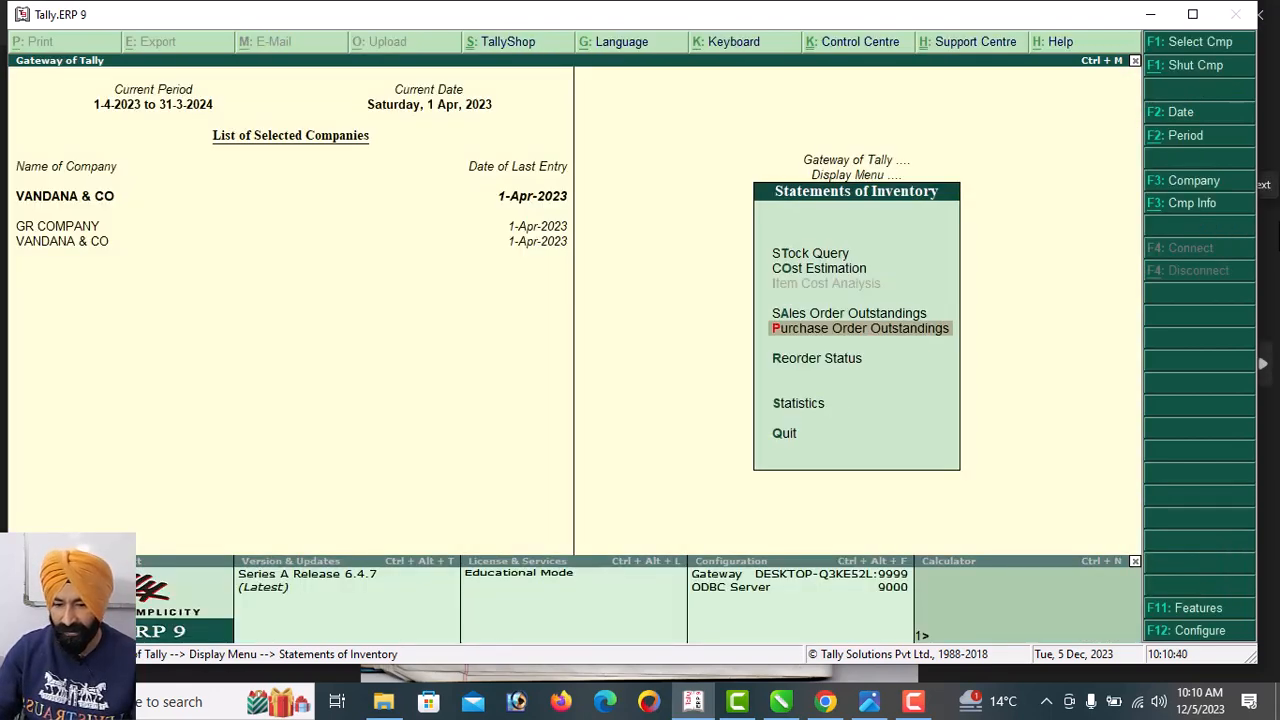
key(Escape)
key(Escape)
key(Down)
key(Down)
key(Return)
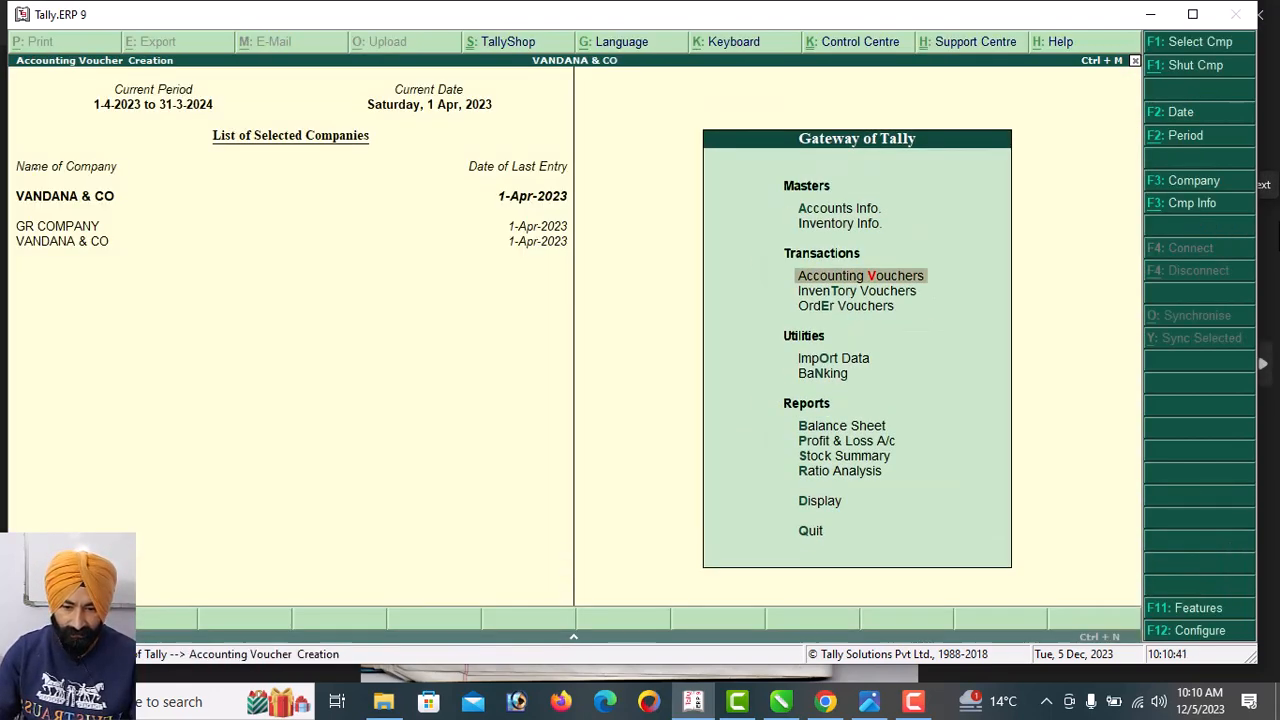
click(1209, 314)
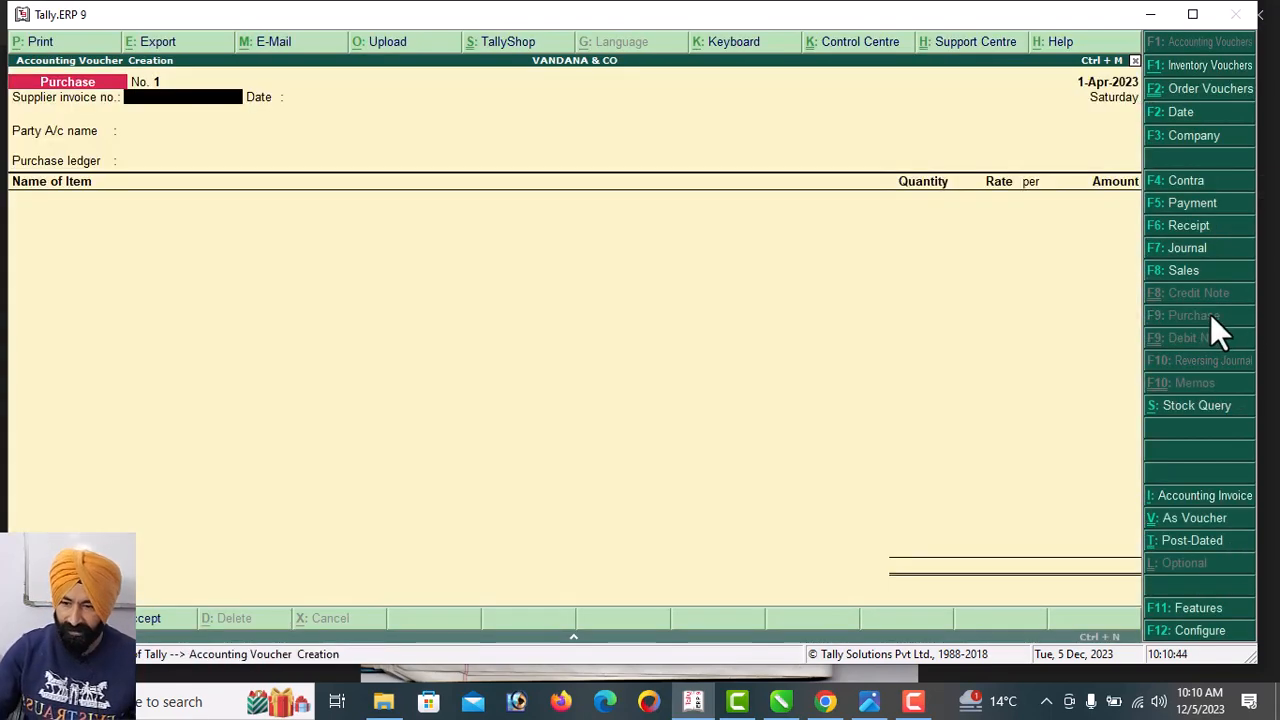
Date the purchase voucher 2-Apr-2023 and enter supplier invoice number 125 with the same invoice date
key(F2)
text(2-4)
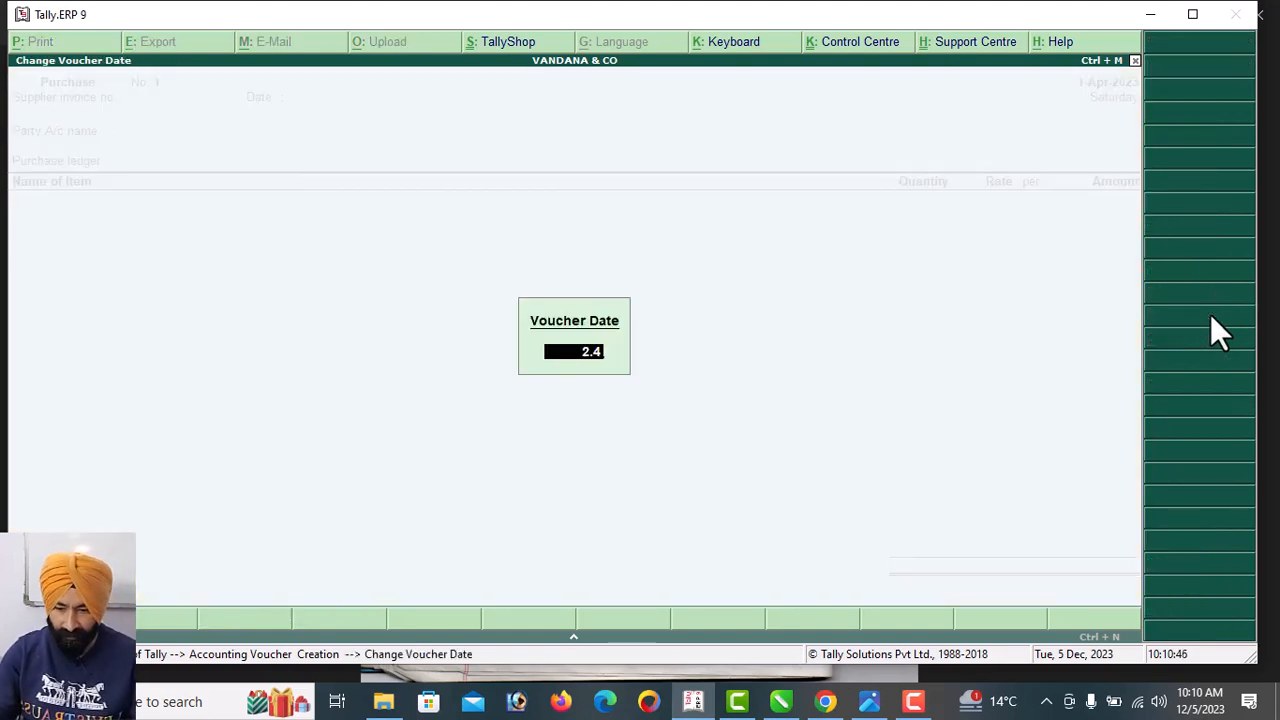
key(Return)
key(Return)
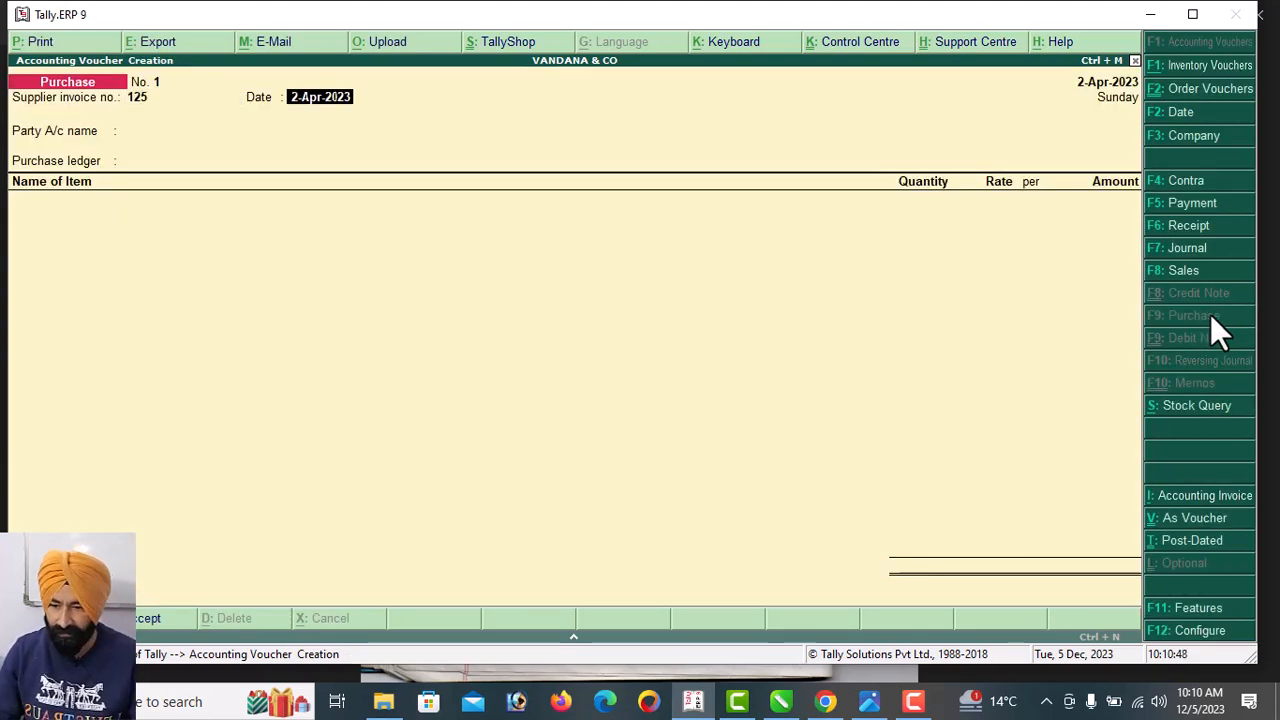
key(Return)
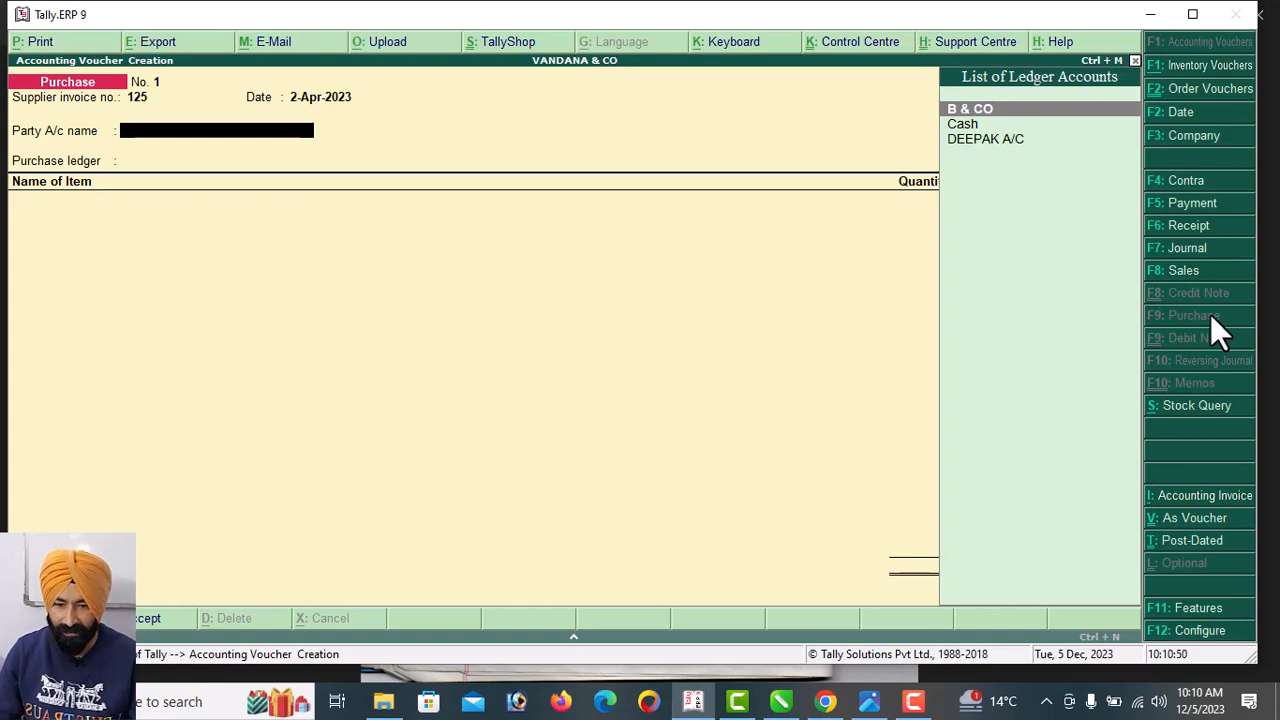
Select B & CO as the purchase party and link its outstanding order dated 1-Apr-2023
key(Return)
key(Down)
key(Down)
key(Down)
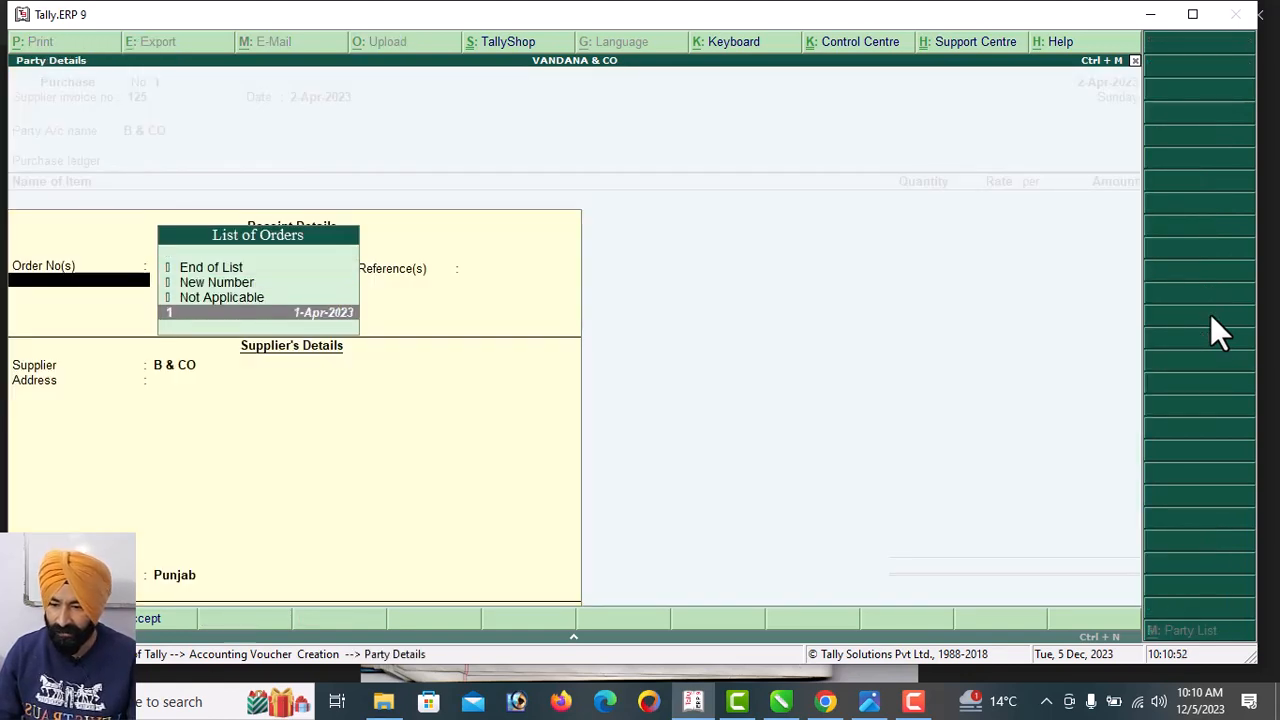
key(Return)
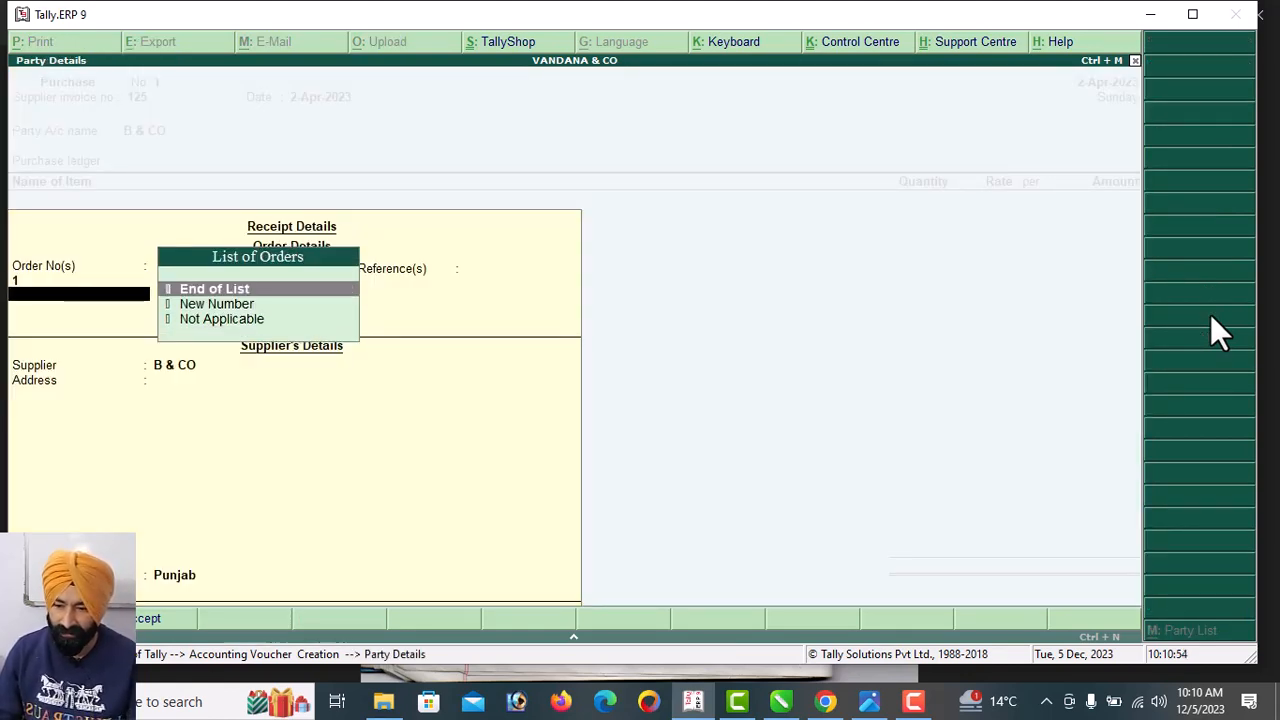
key(Return)
Complete the purchase voucher through PURCHASE A/C with the order's I PHONE 6 item, 10 PCS at 10,000, and save it
key(Return)
key(Return)
key(Return)
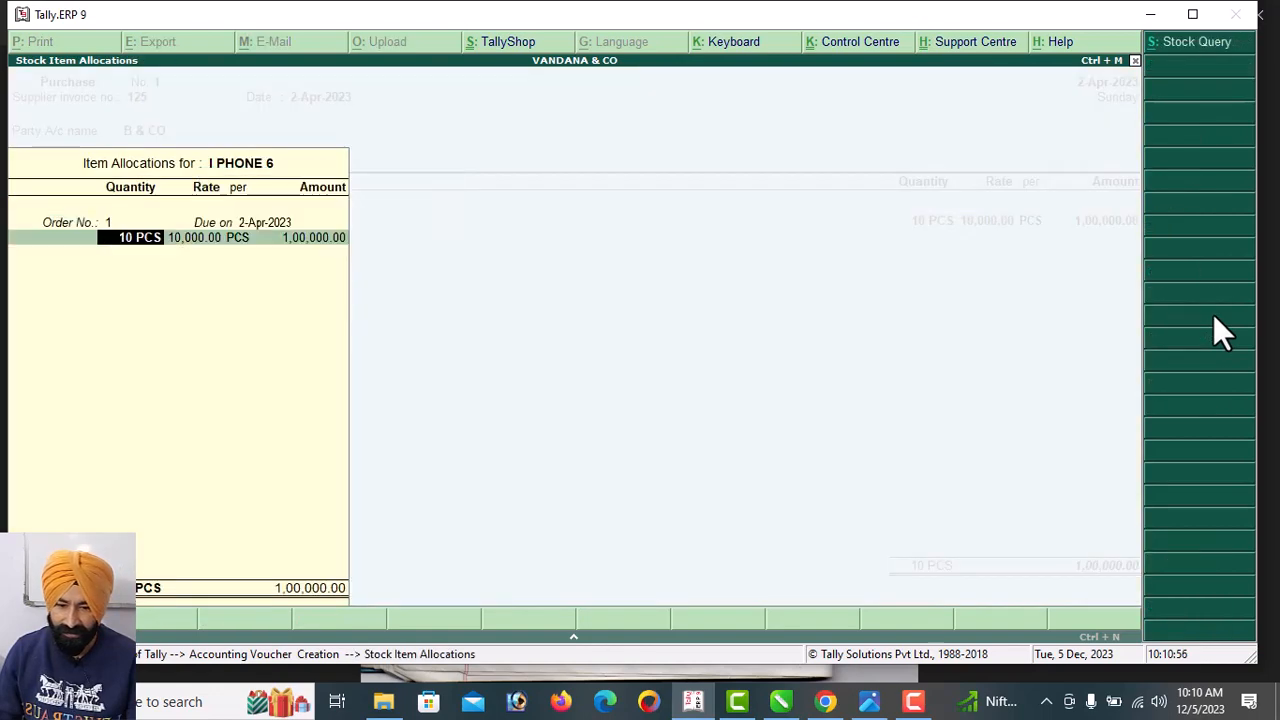
key(Return)
key(Return)
key(Return)
key(Return)
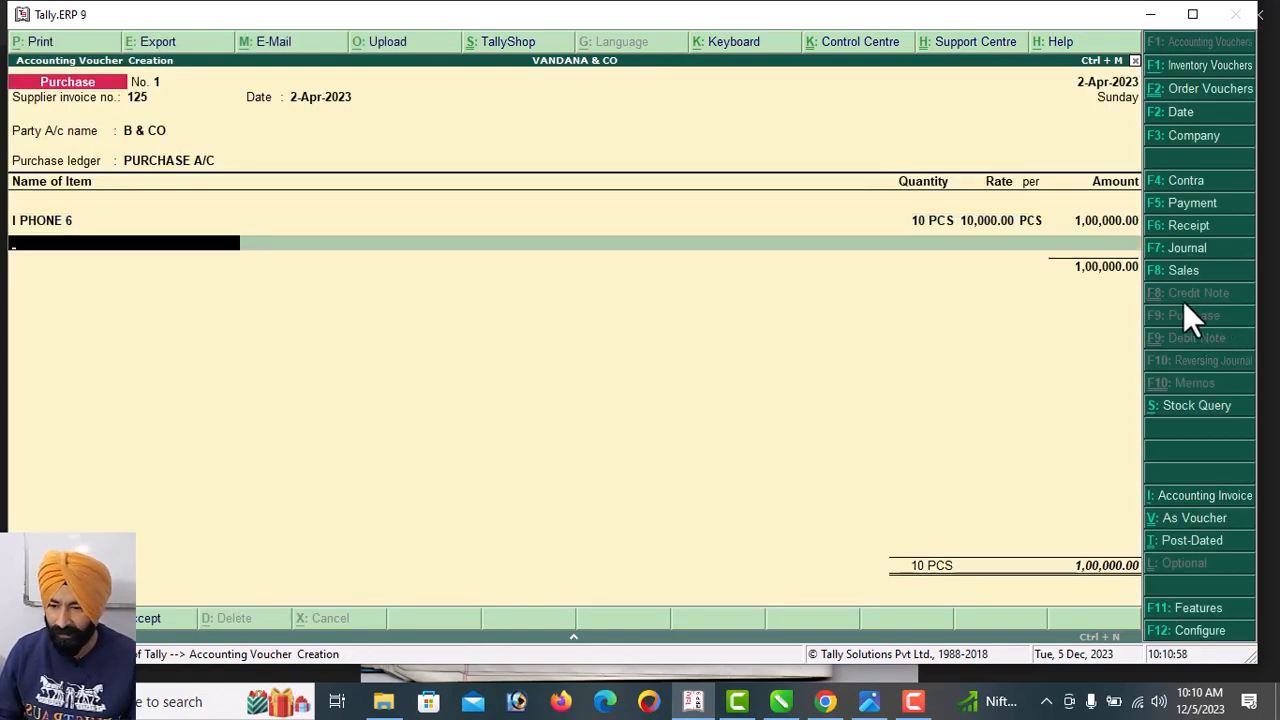
key(Return)
key(Return)
key(Return)
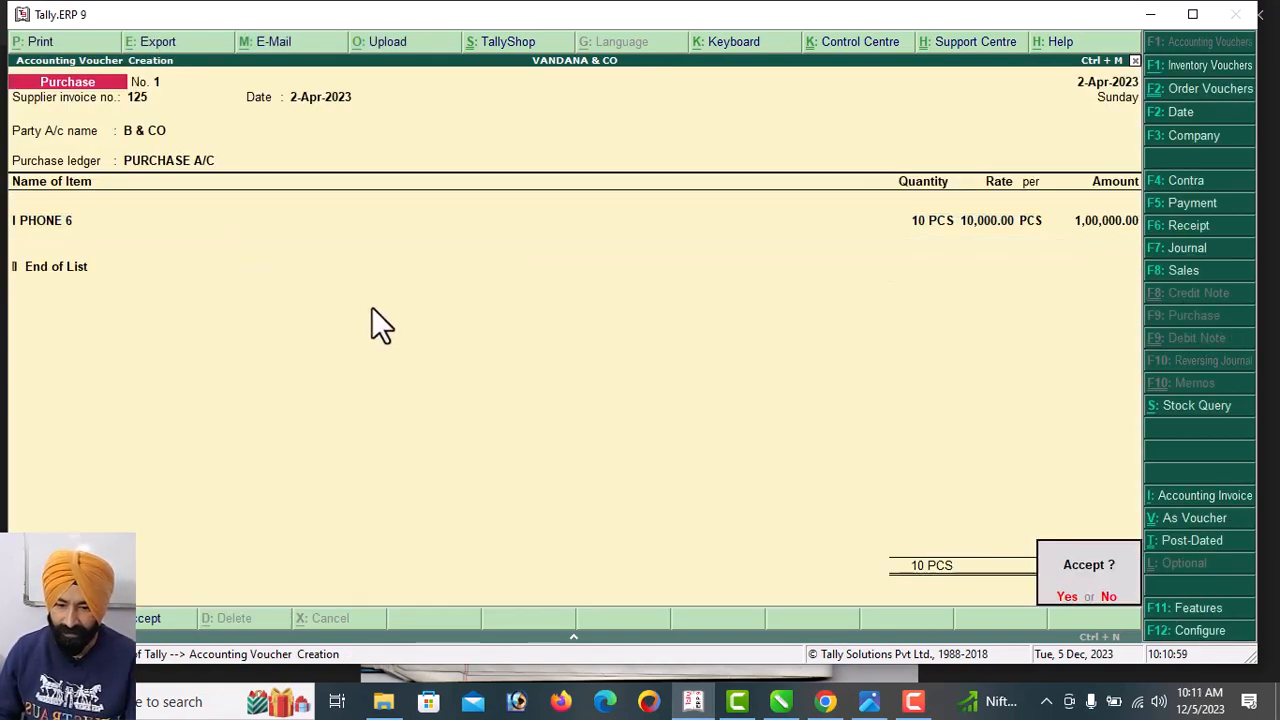
key(Return)
Leave voucher entry and check the APPLE stock group in the Stock Summary
key(Escape)
key(Return)
key(Down)
key(Down)
key(Down)
key(Down)
key(Down)
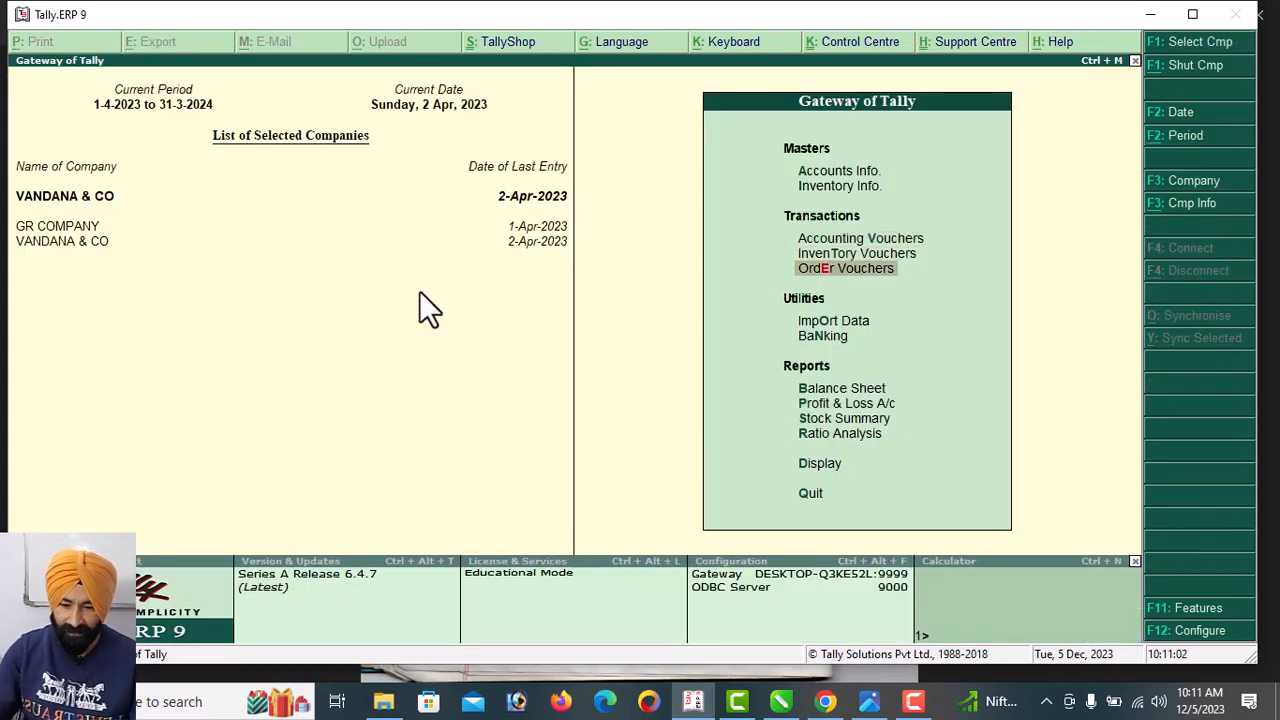
key(Down)
key(Down)
key(Return)
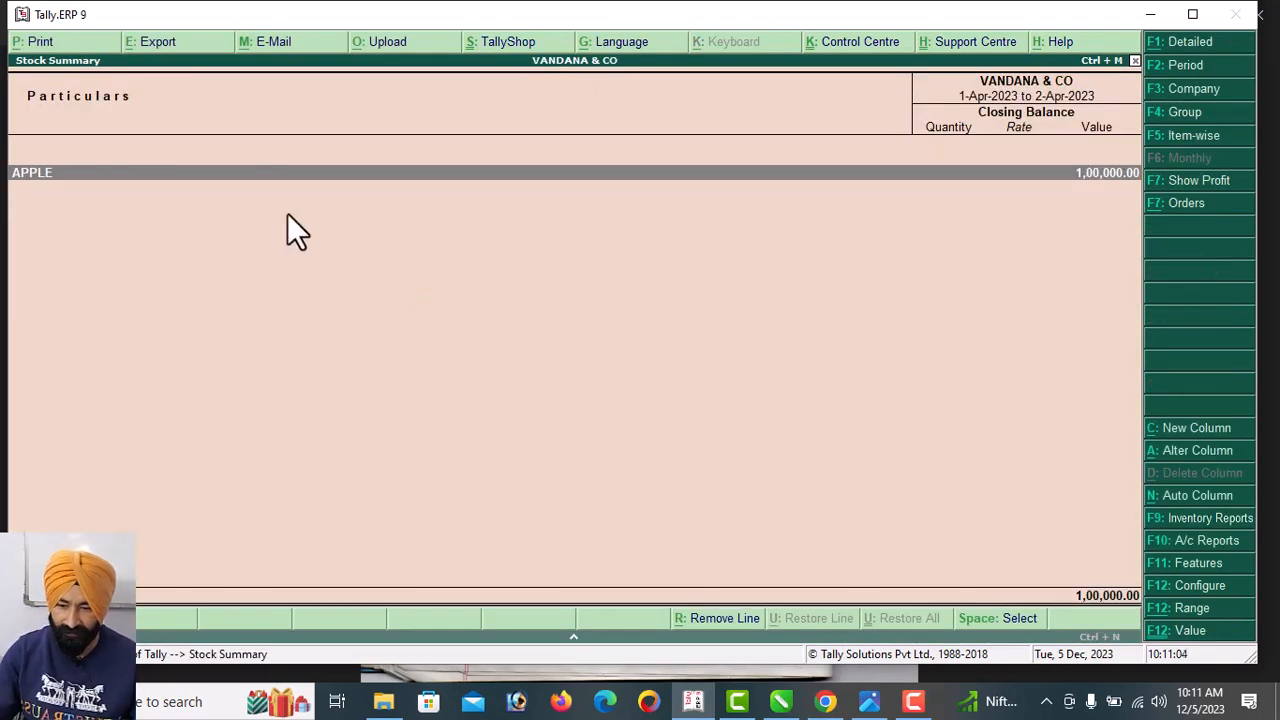
key(Return)
key(Escape)
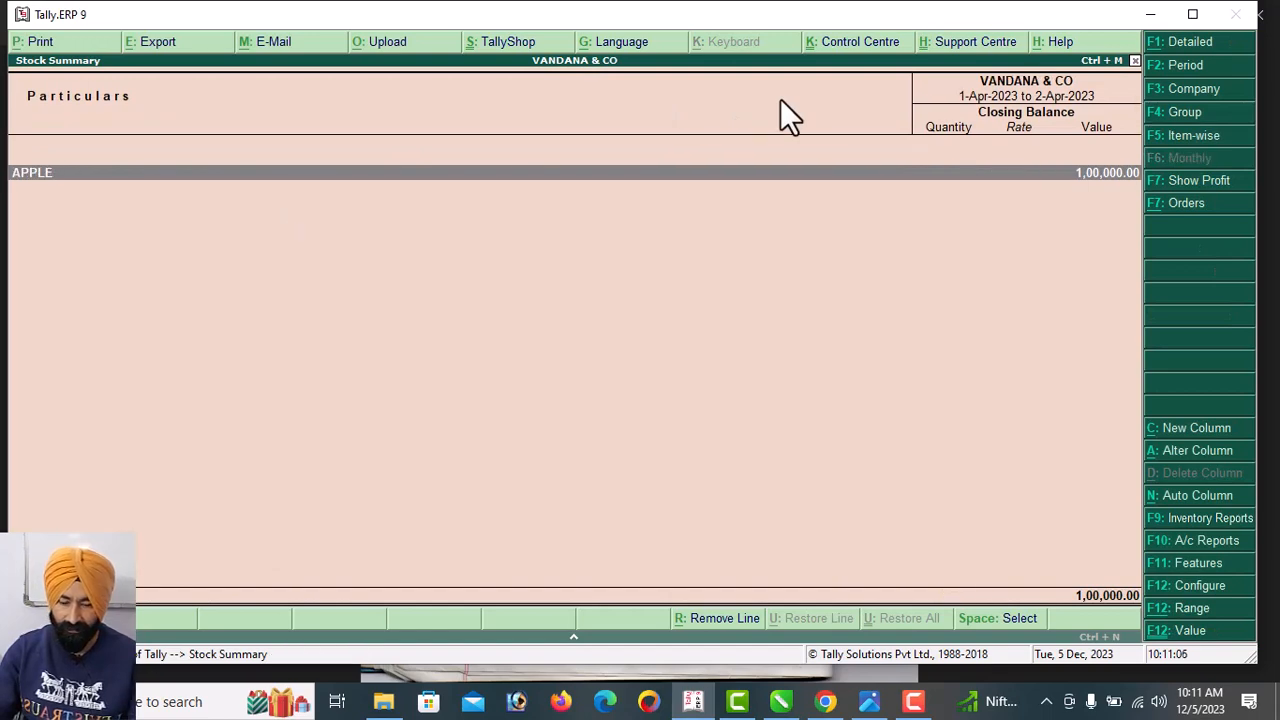
Leave the Stock Summary and go to the Statements of Inventory
key(Escape)
key(Down)
key(Down)
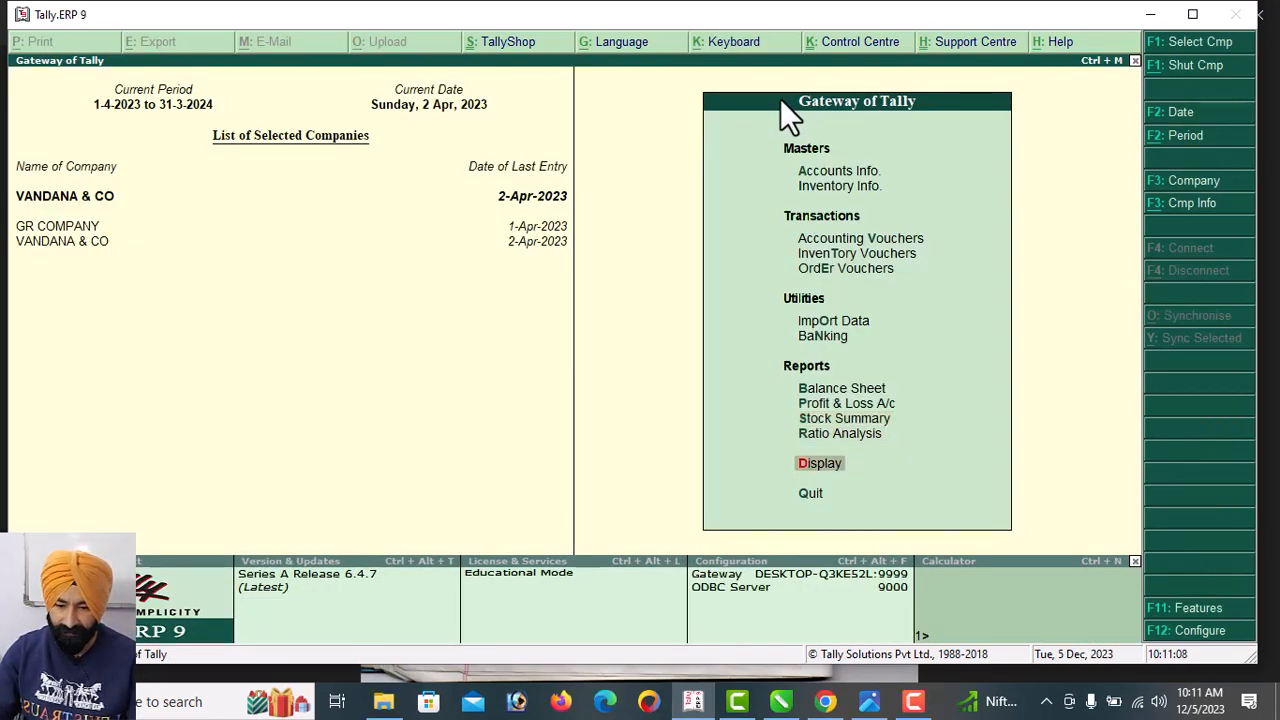
key(Return)
key(Down)
key(Down)
key(Down)
key(Down)
key(Return)
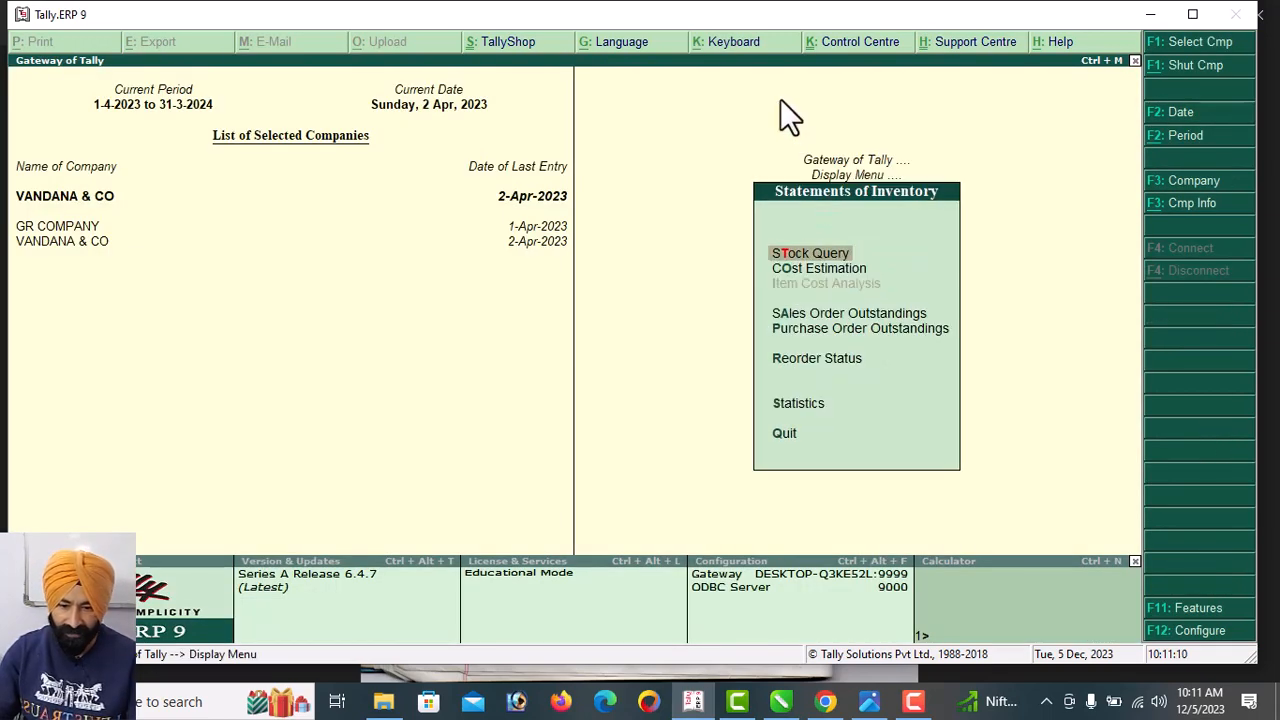
Review the Purchase Order Outstandings report for all orders
key(Down)
key(Down)
key(Down)
key(Return)
key(Down)
key(Down)
key(Down)
key(Down)
key(Up)
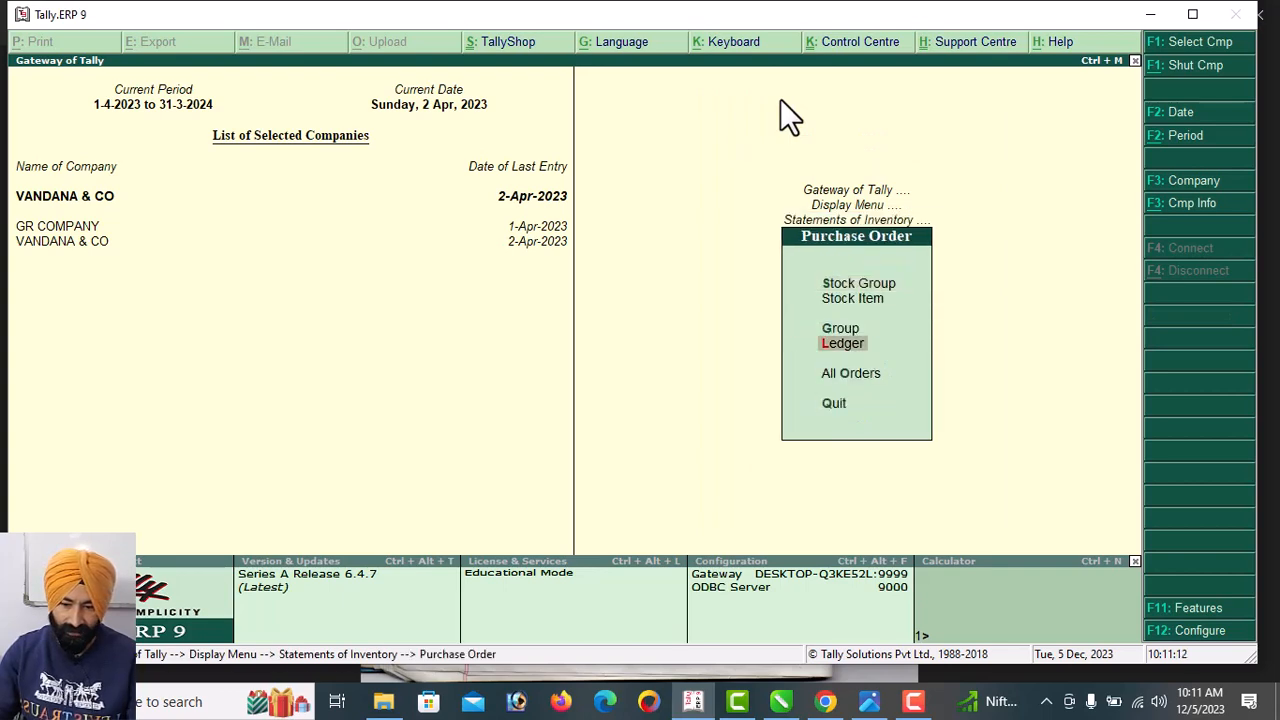
key(Down)
key(Return)
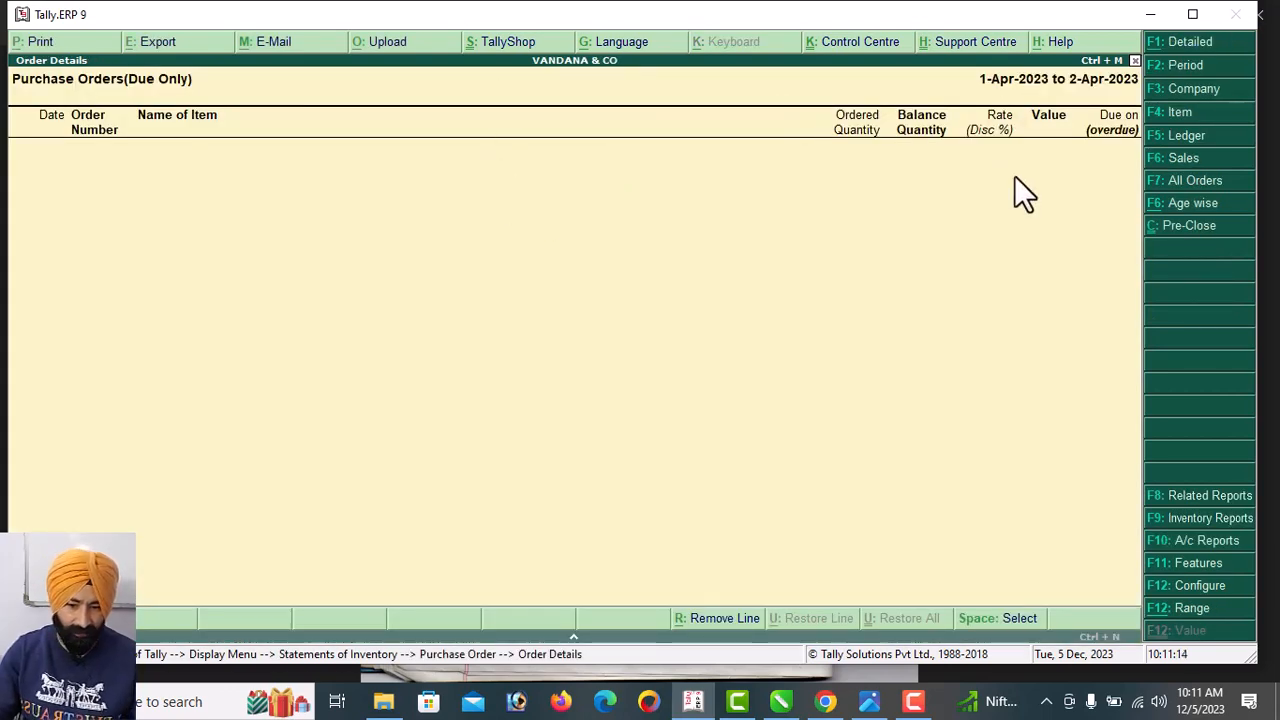
Leave the inventory reports and start a new Sales Order voucher
key(Escape)
key(Escape)
key(Escape)
key(Escape)
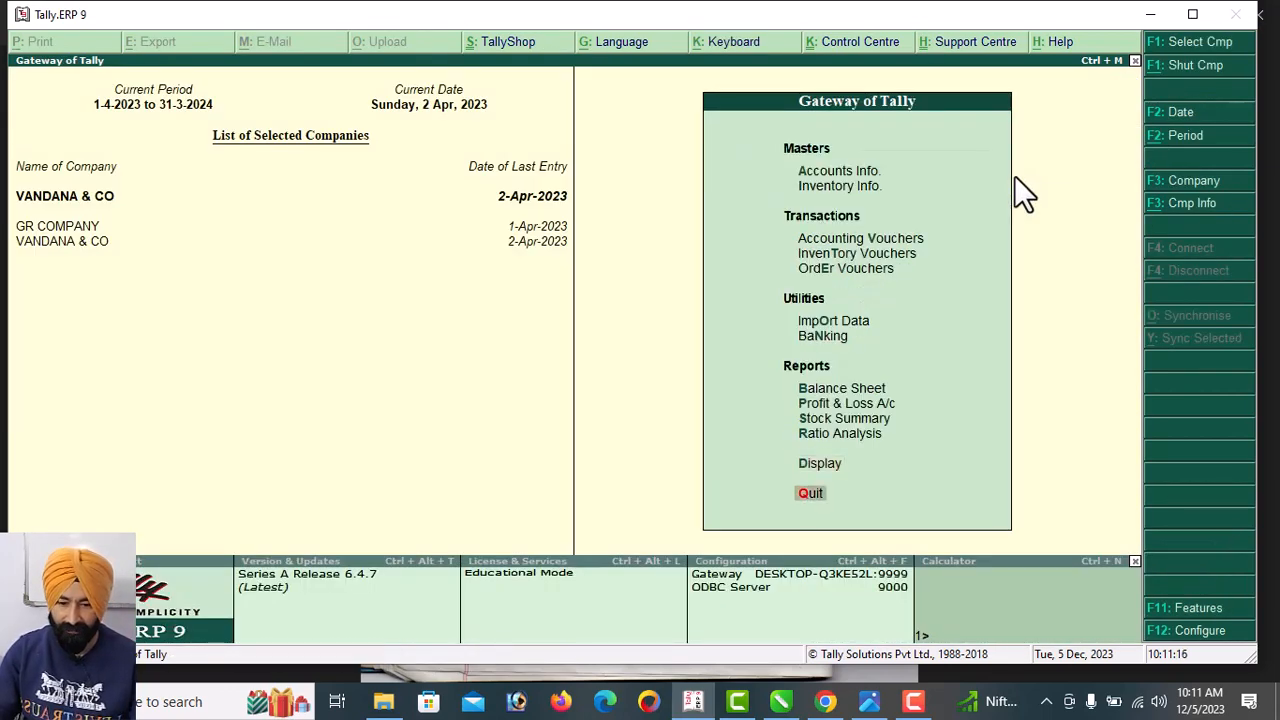
key(Down)
key(Down)
key(Down)
key(Down)
key(Down)
key(Return)
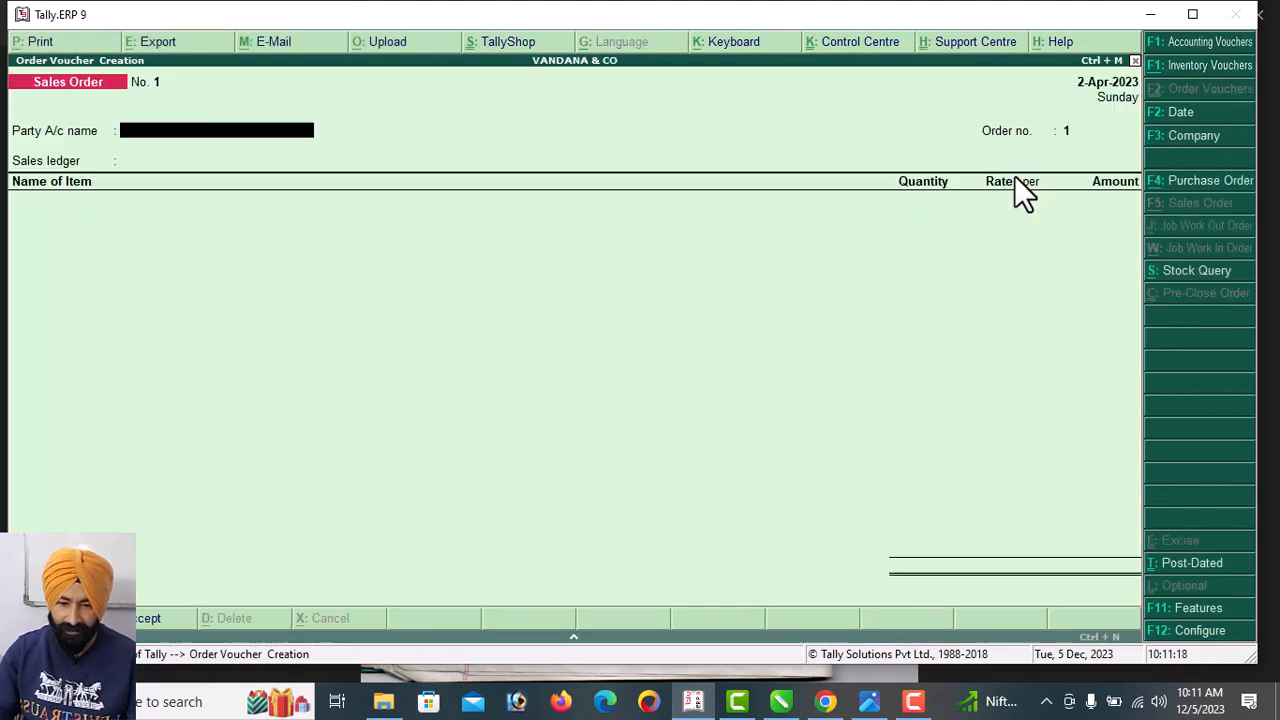
click(1178, 184)
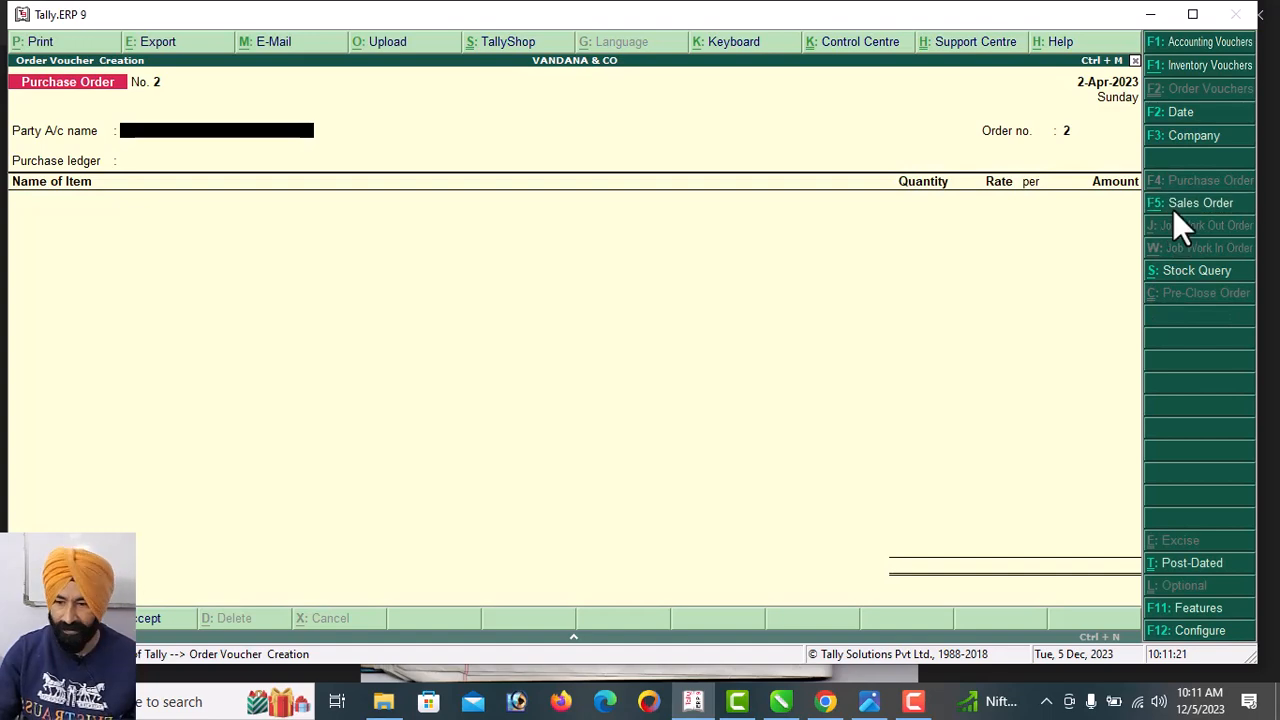
click(1178, 210)
Select the existing individual customer's ledger as the sales order party, keep the default order details and choose SALES A/C as sales ledger
text(D)
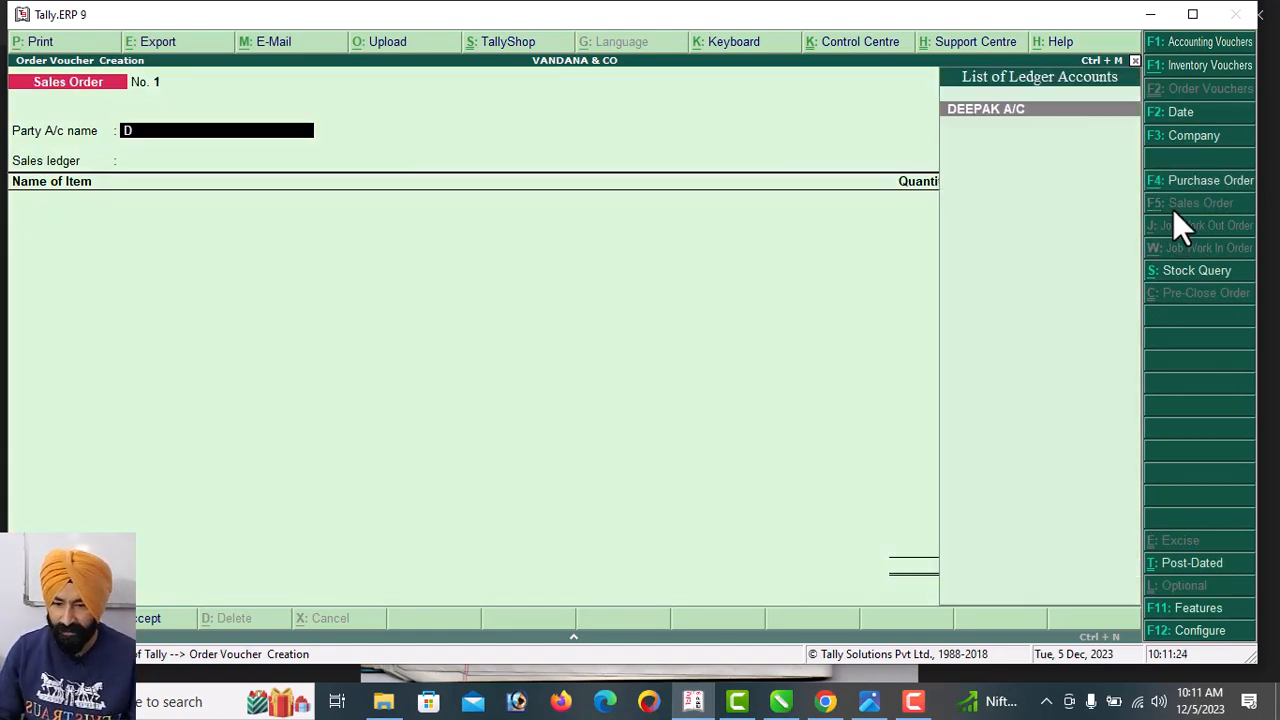
key(Return)
key(Return)
key(Return)
key(Return)
key(Return)
key(Return)
key(Return)
key(Return)
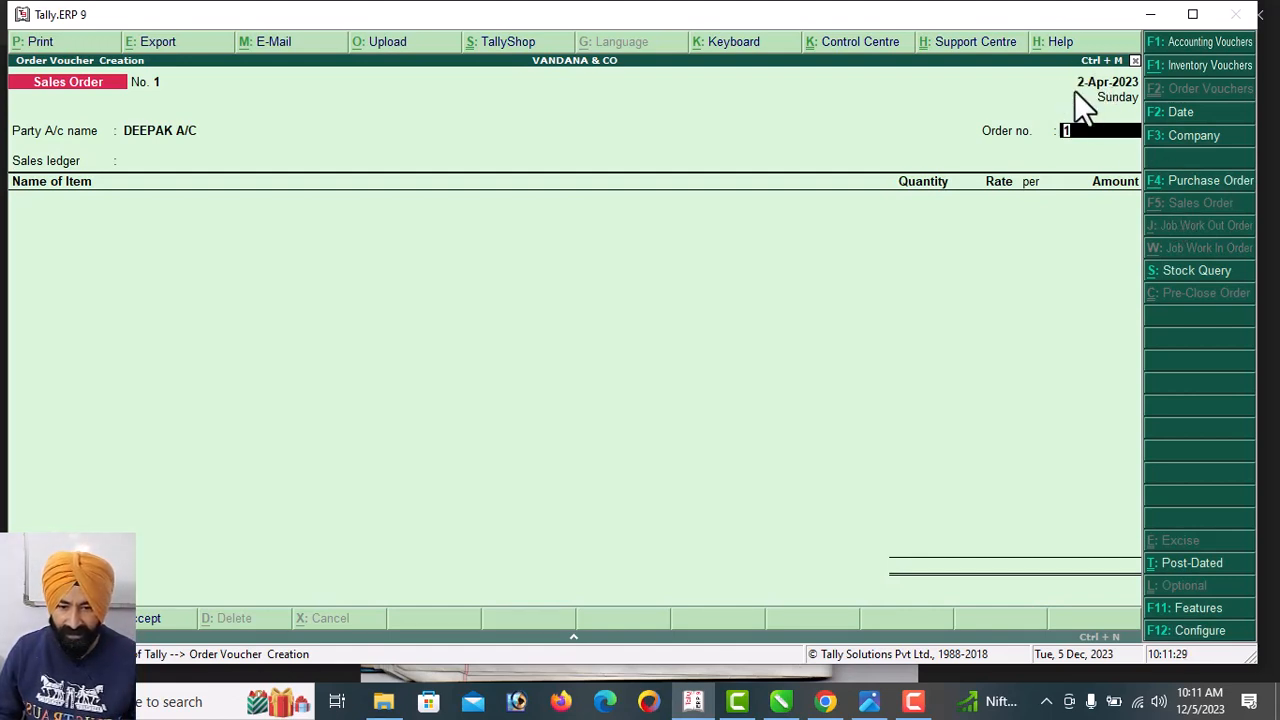
key(Return)
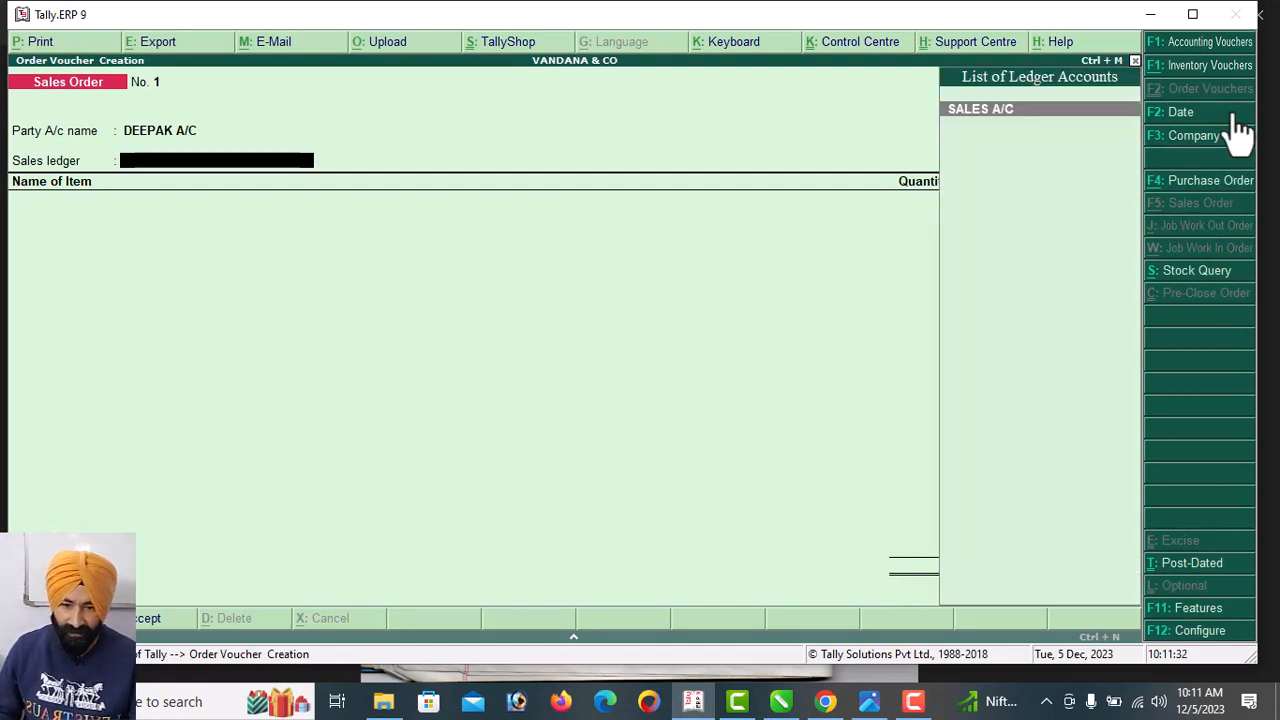
key(Return)
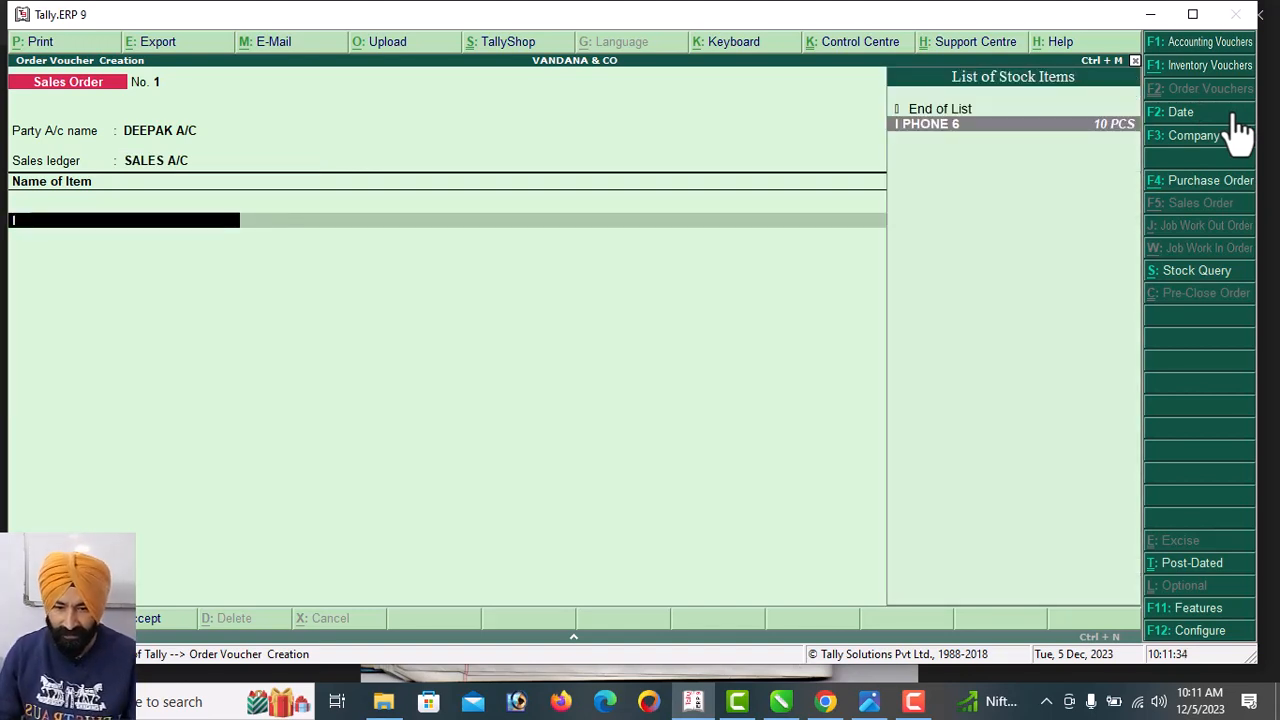
Add I PHONE 6 due on 2-Apr-2023, 1 PCS at a rate of 15,000, and save the sales order
key(Return)
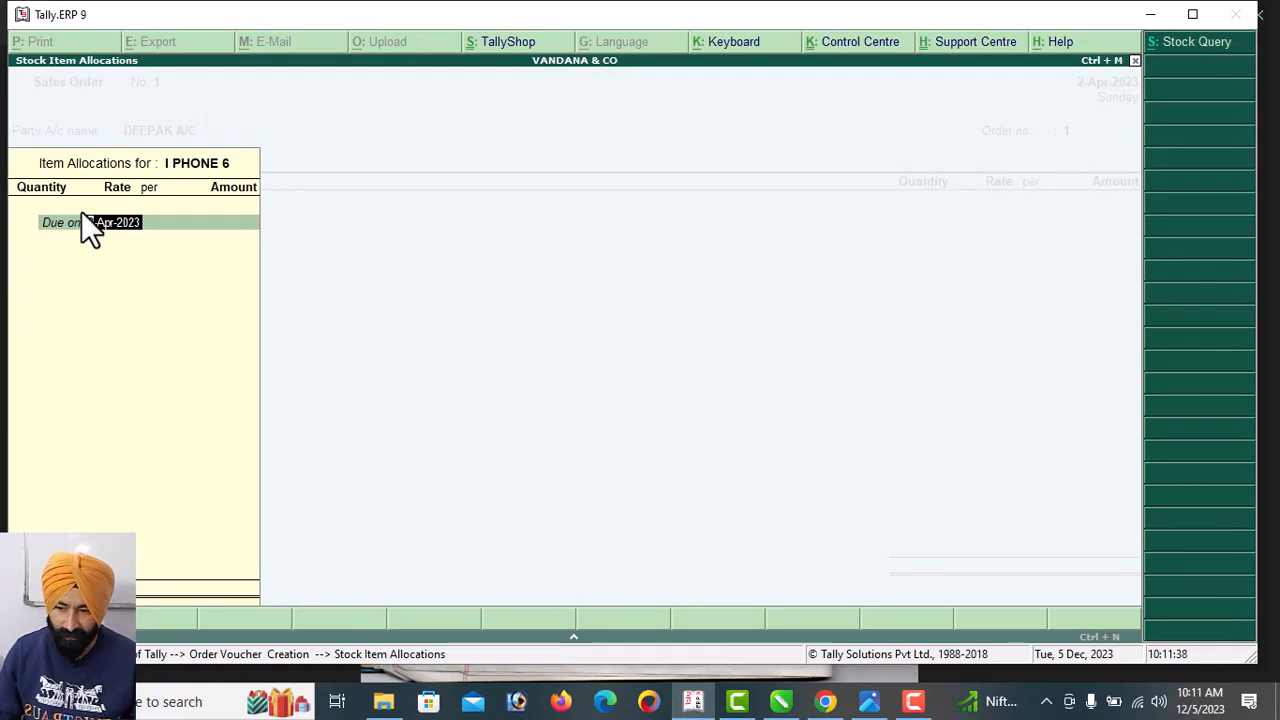
key(Return)
text(1)
key(Return)
text(5,000)
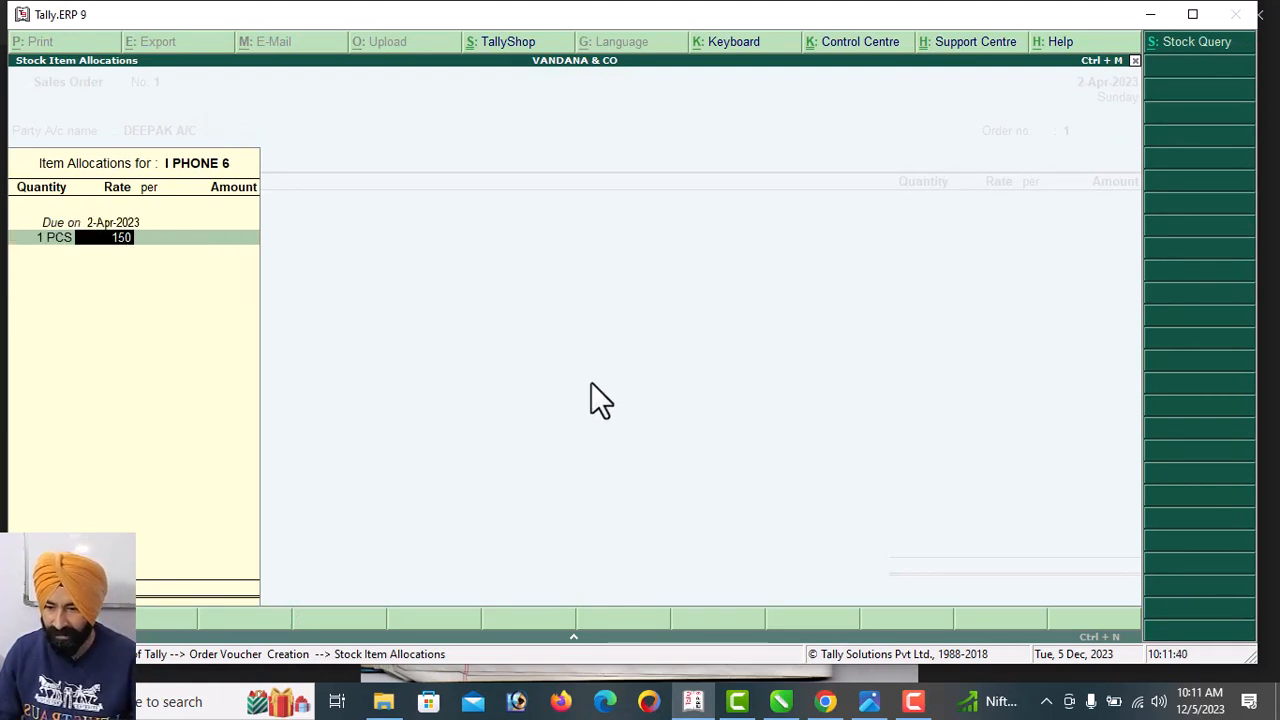
key(Return)
key(Return)
key(Return)
key(Return)
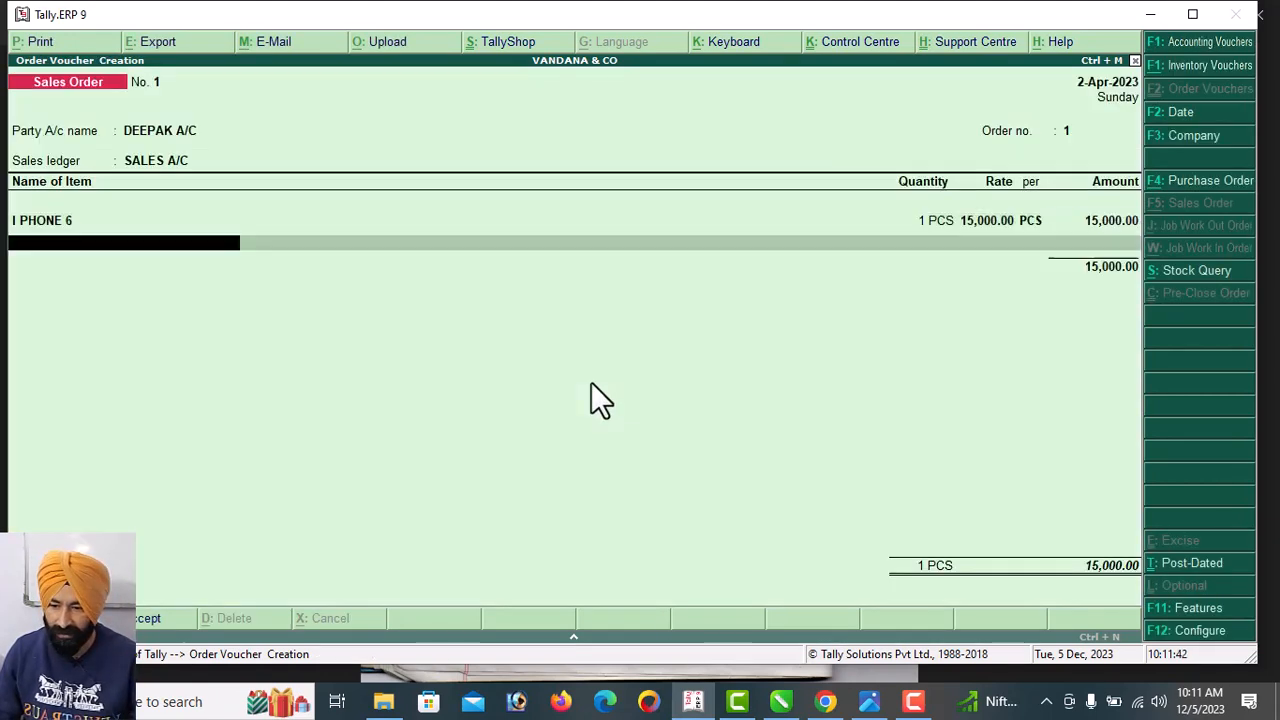
key(Return)
key(Return)
key(Return)
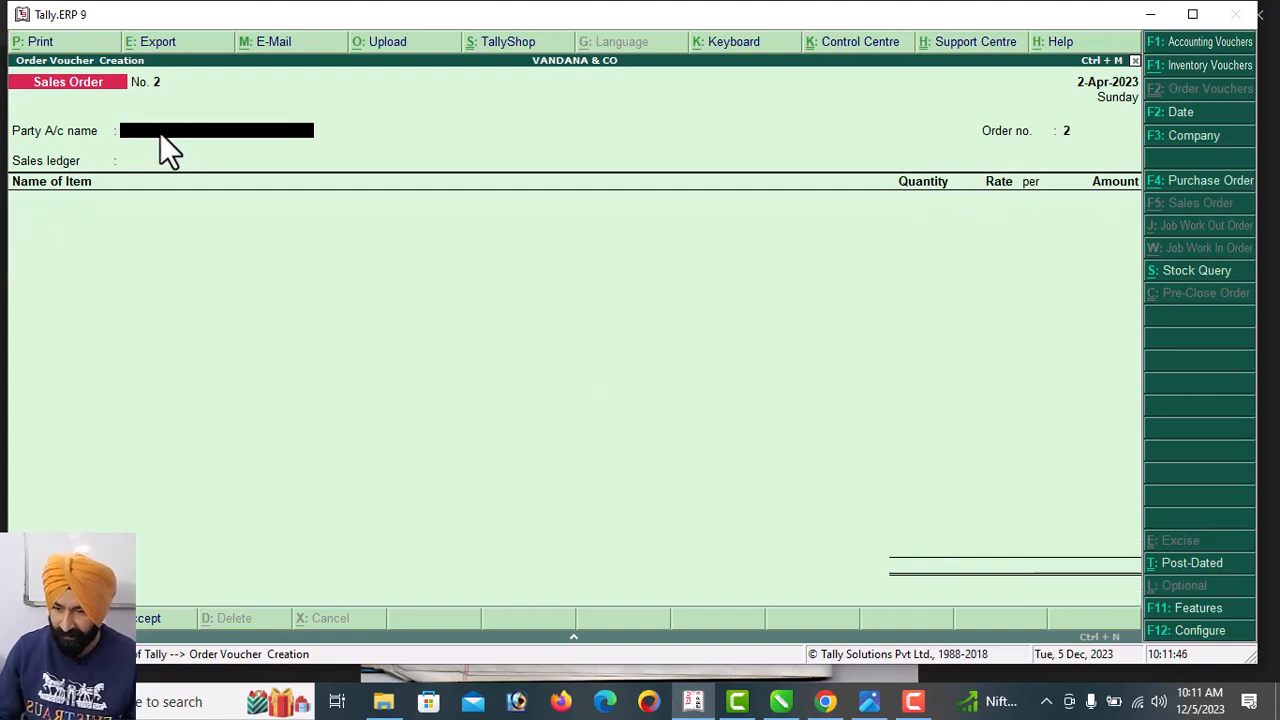
Create a second customer's ledger under Sundry Debtors with bill-by-bill balances and a 30-day credit period as the new order's party
key(alt+c)
text(RAMESH A)
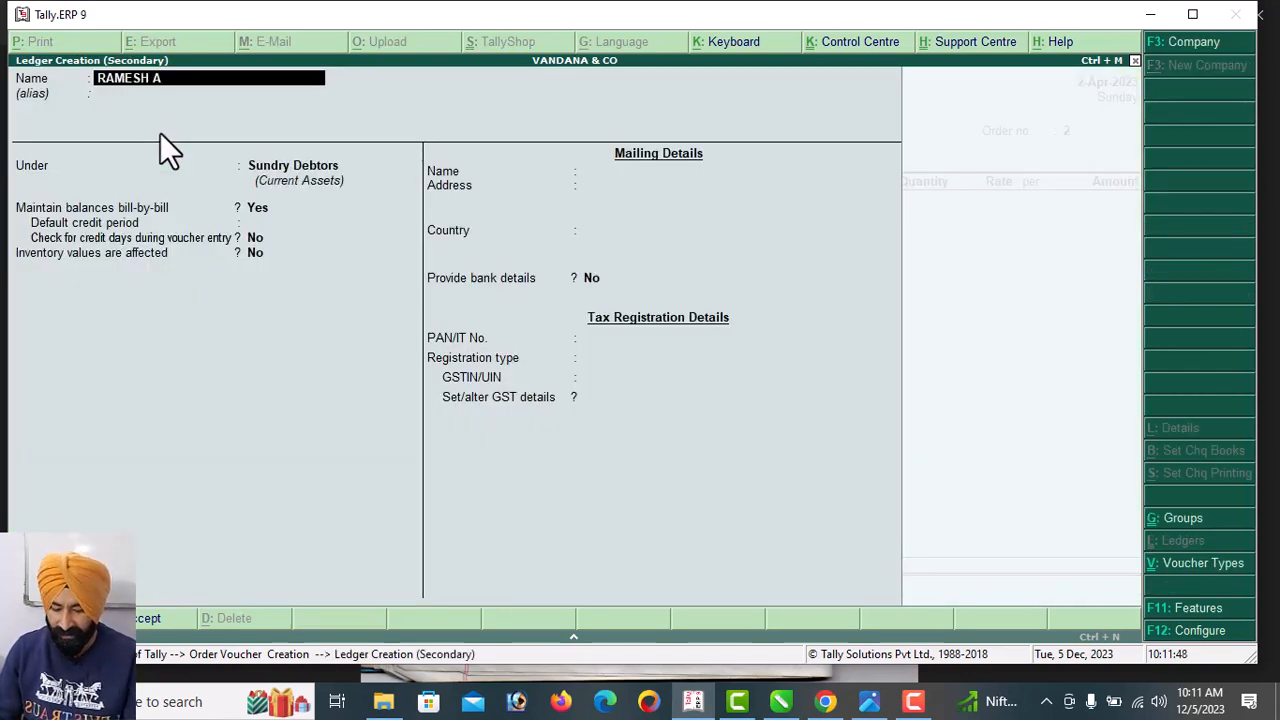
text(/C)
key(Return)
key(Return)
key(Return)
key(Return)
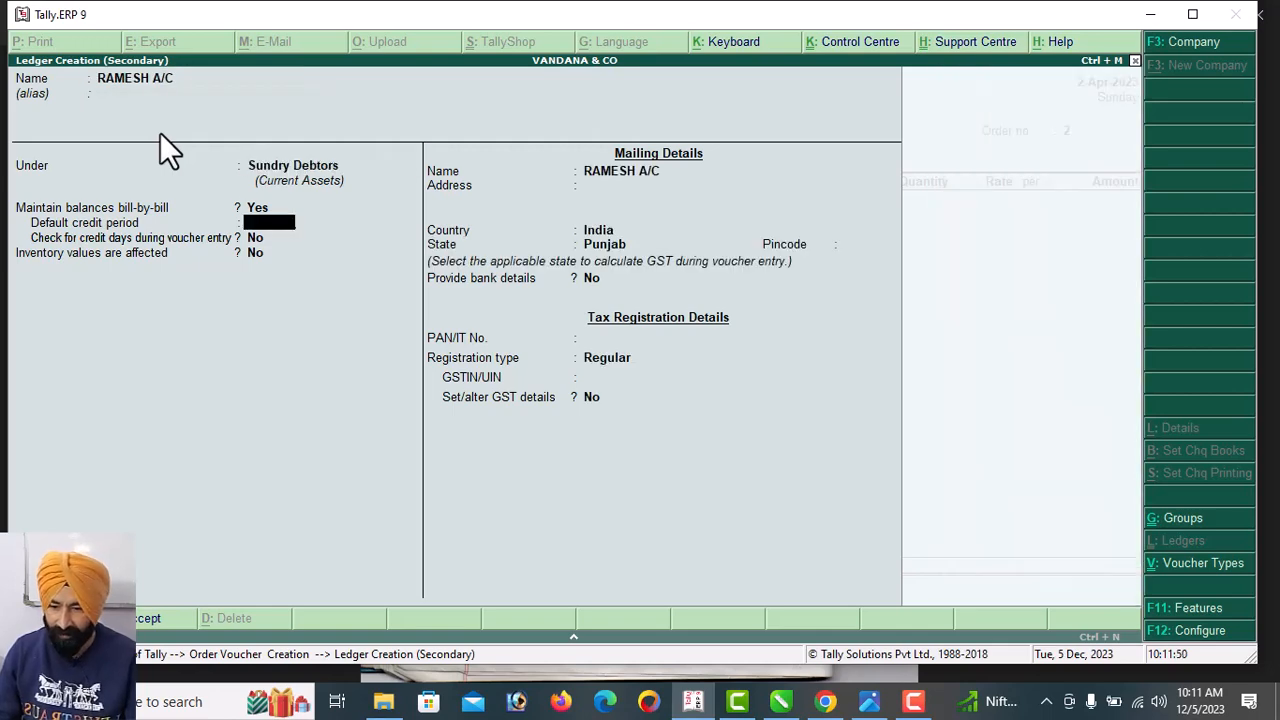
text(30)
key(Return)
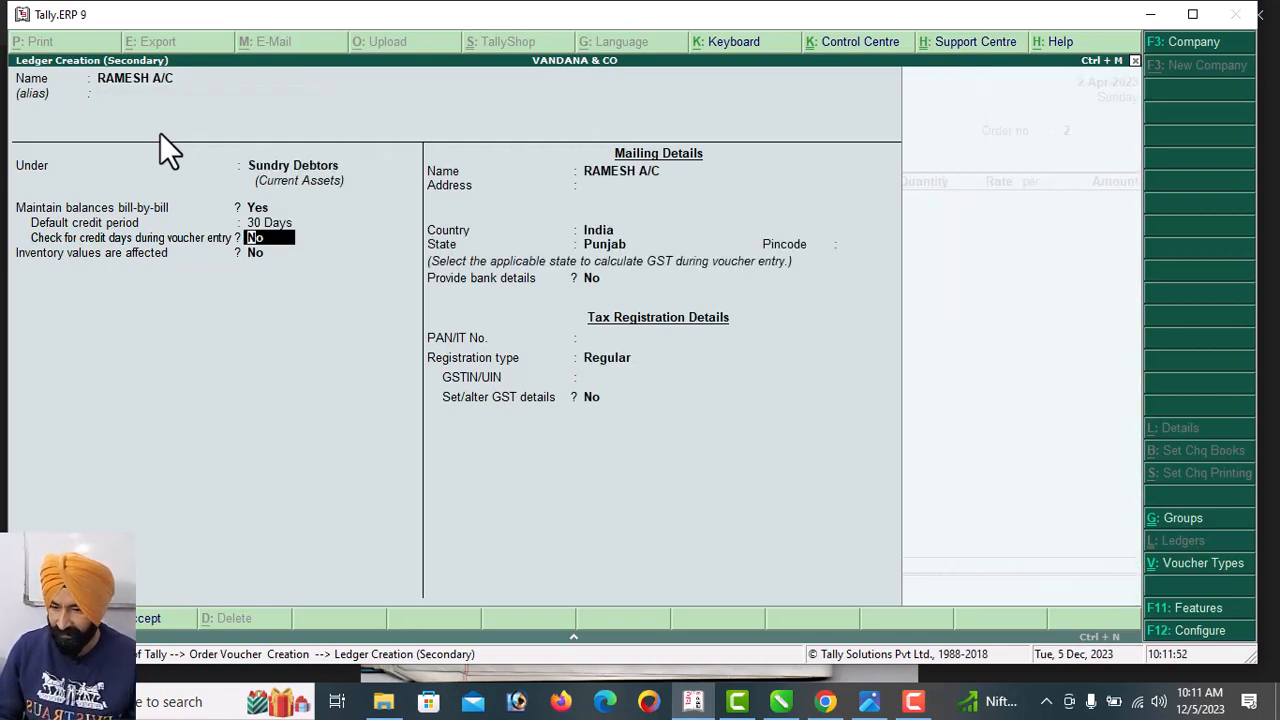
key(ctrl+a)
key(ctrl+a)
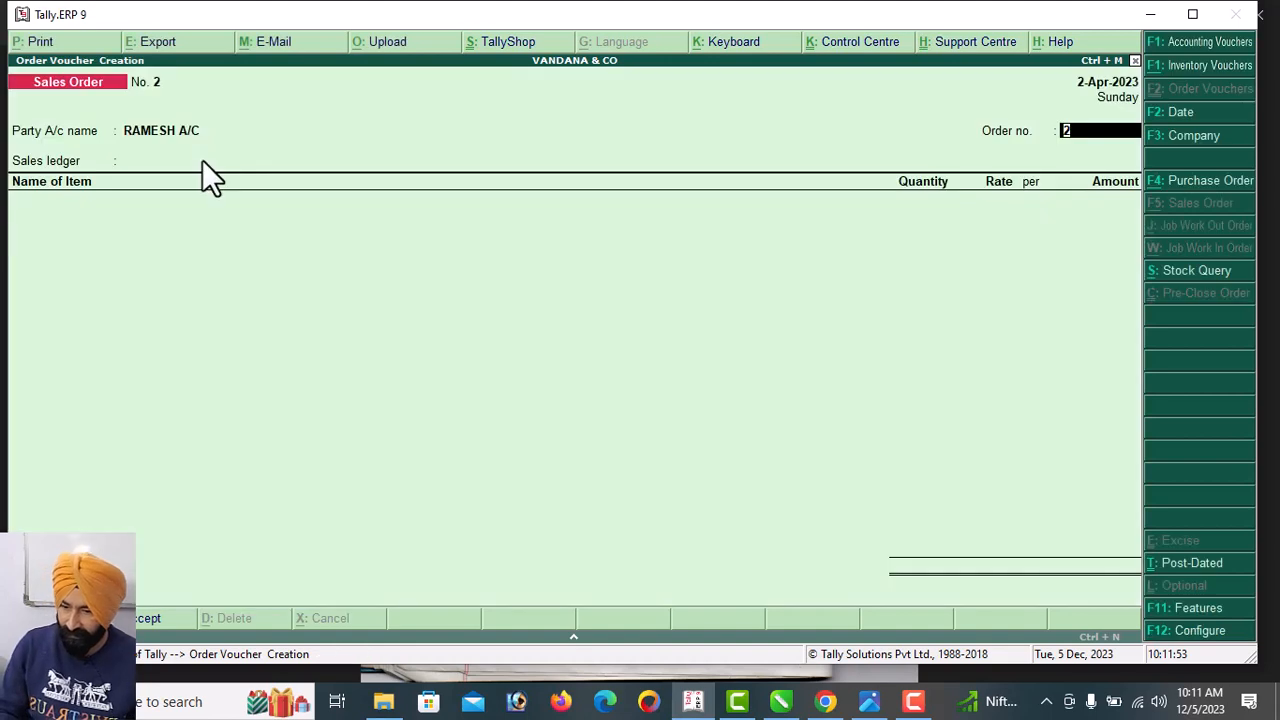
Choose SALES A/C as the second order's sales ledger and add I PHONE 6 due on 2-Apr-2023
key(Return)
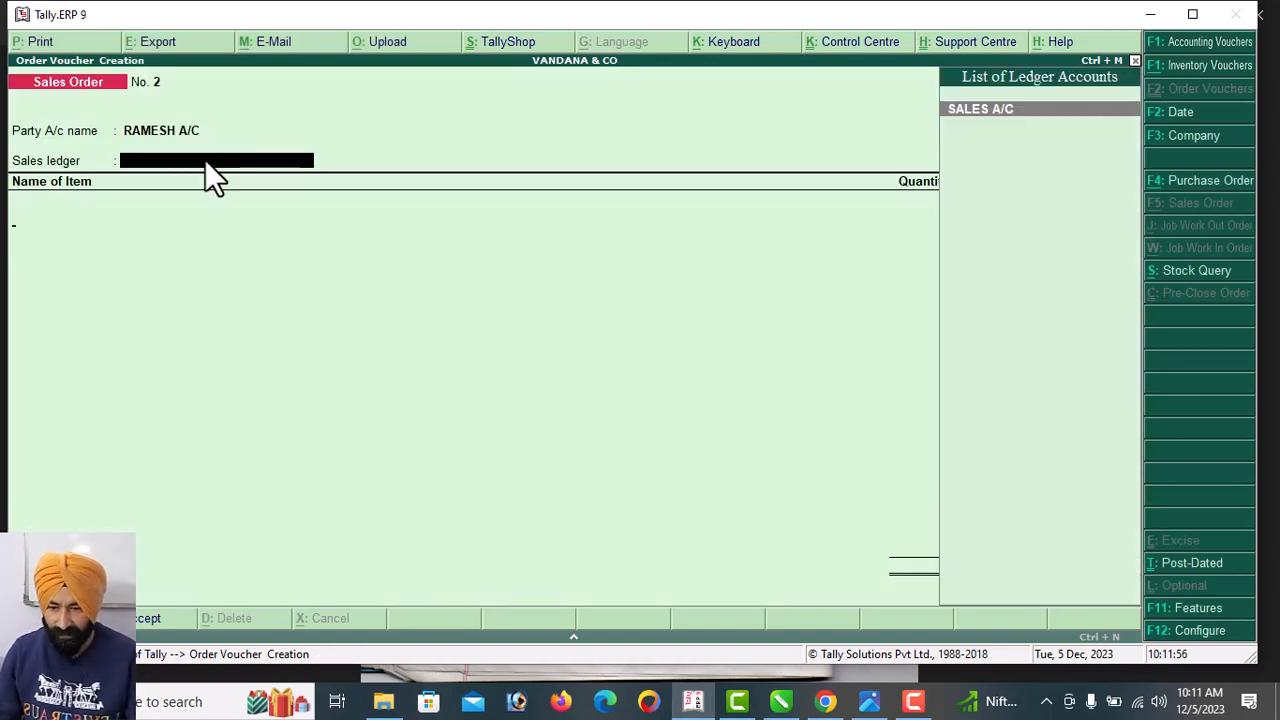
key(Return)
key(Return)
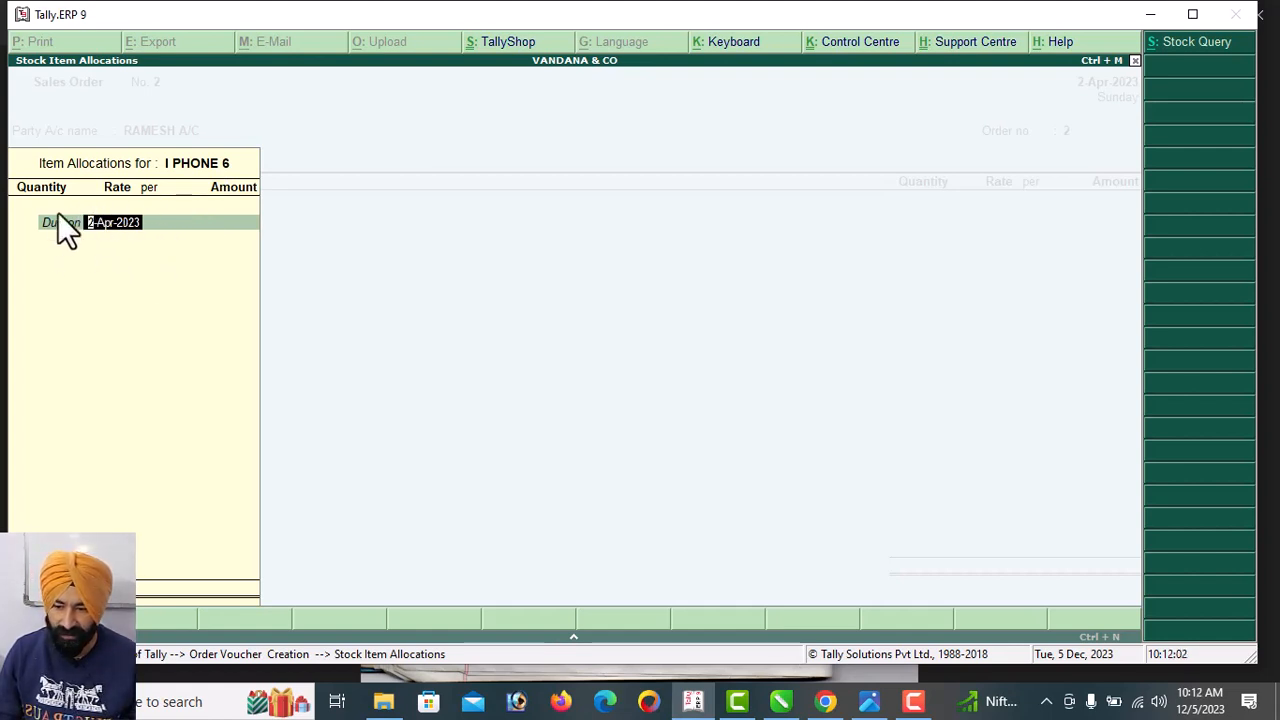
key(Return)
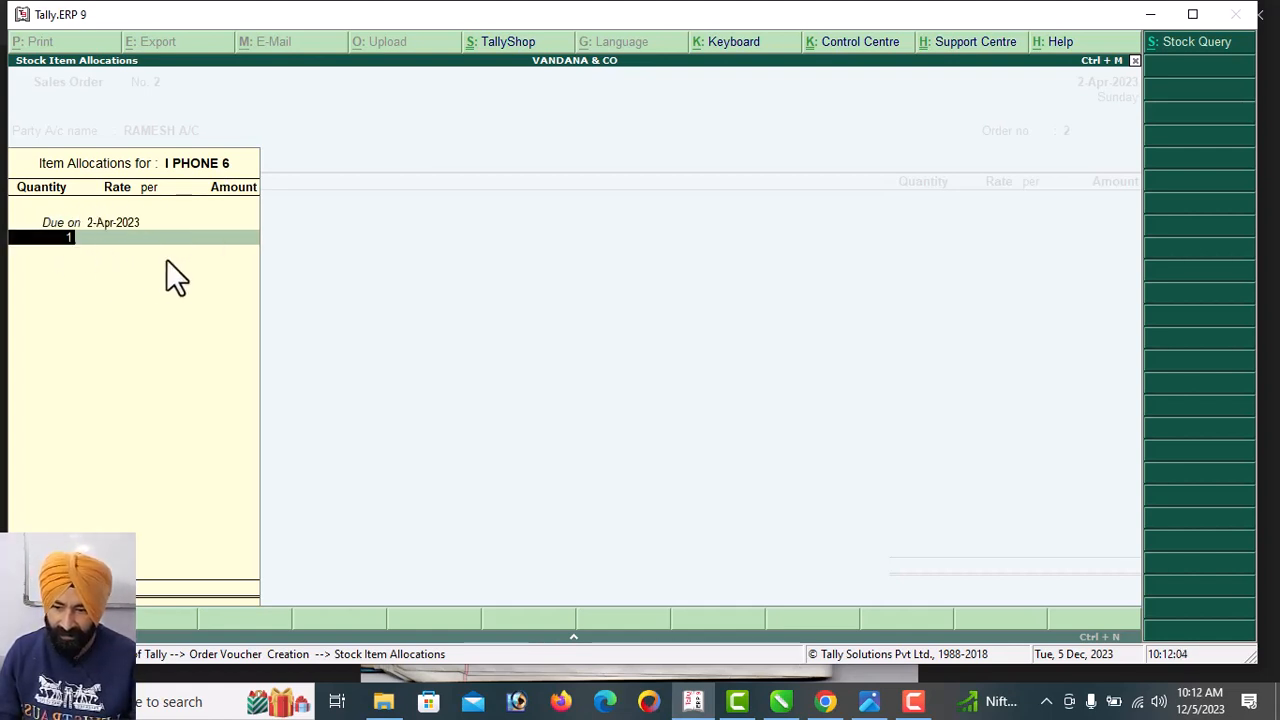
Set the item's quantity to 1 PCS and its rate to 15,000, and save the second sales order
text(1)
key(Return)
text(15,000)
key(Return)
key(Return)
key(Return)
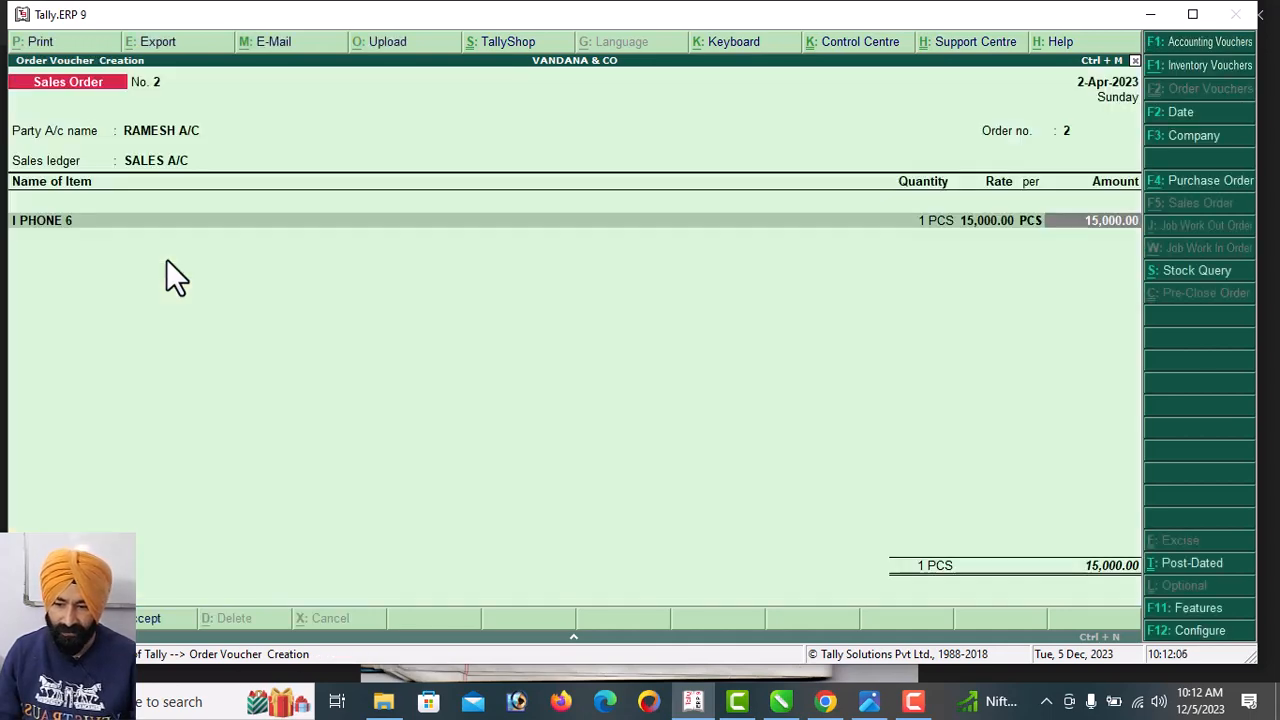
key(Return)
key(Return)
key(Return)
key(Return)
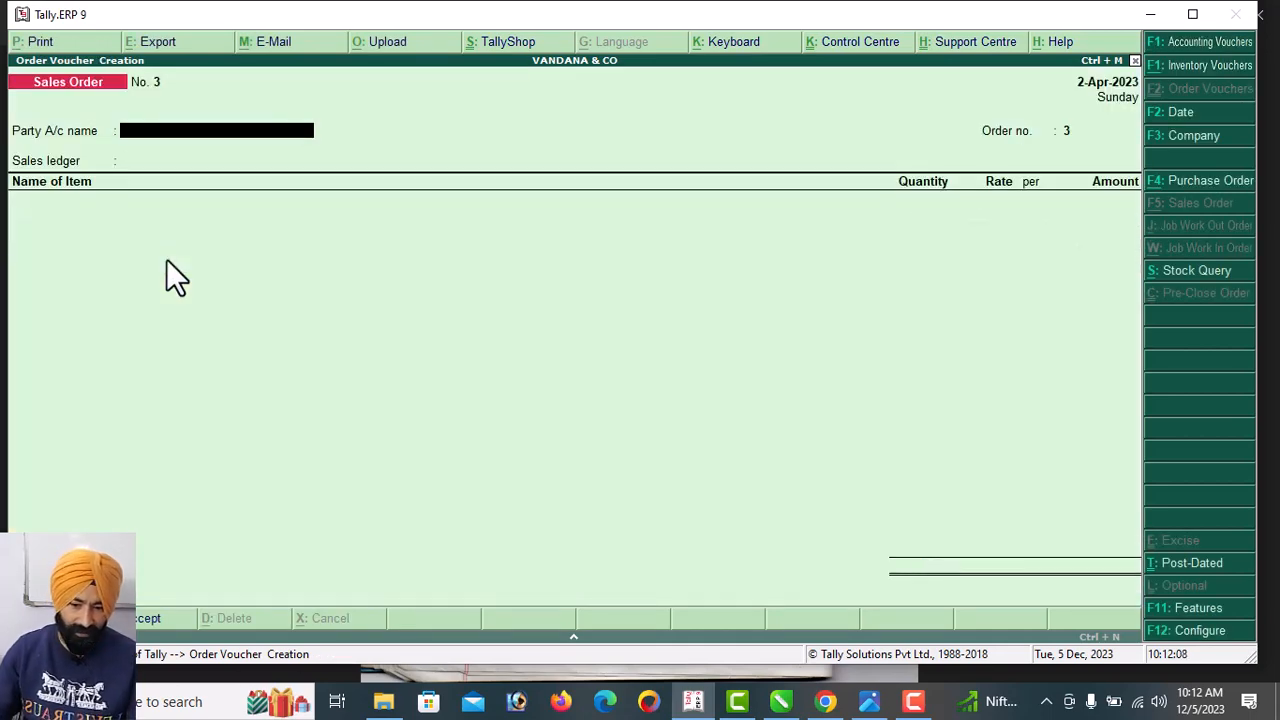
Leave order voucher entry and open the Statements of Inventory
key(Escape)
key(Return)
key(Down)
key(Down)
key(Down)
key(Down)
key(Down)
key(Down)
key(Down)
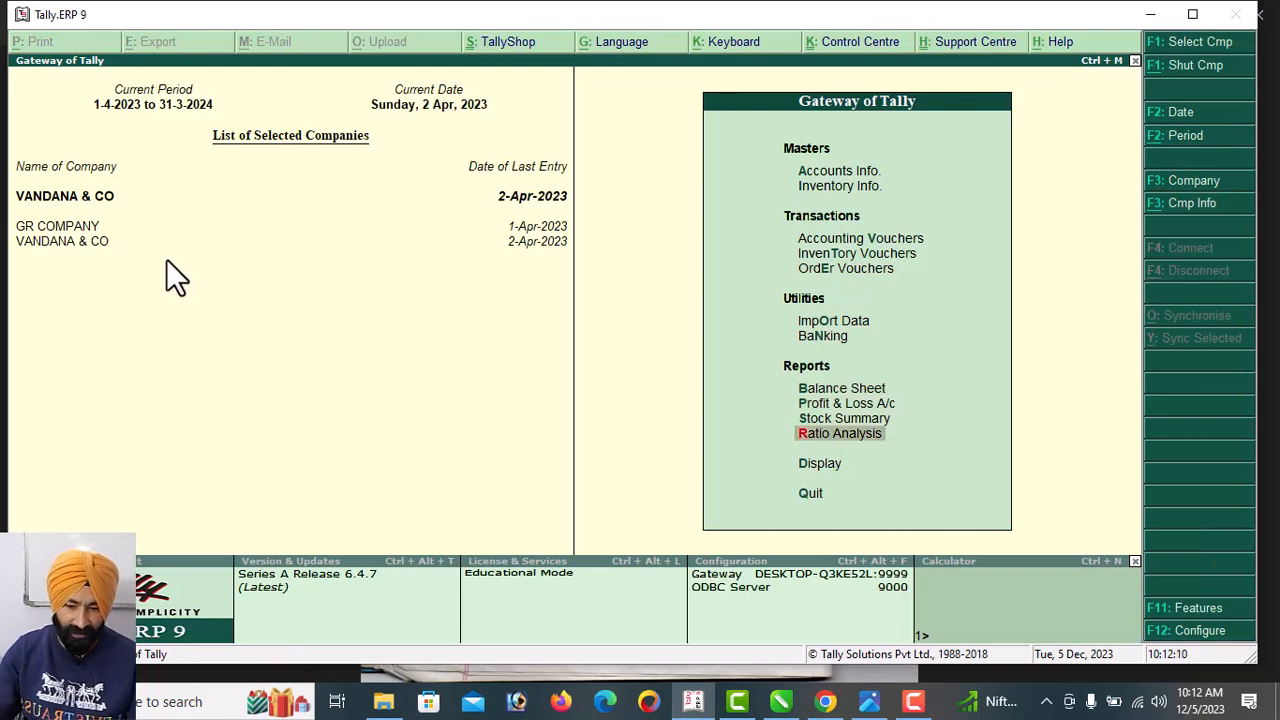
key(Return)
key(Down)
key(Down)
key(Down)
key(Return)
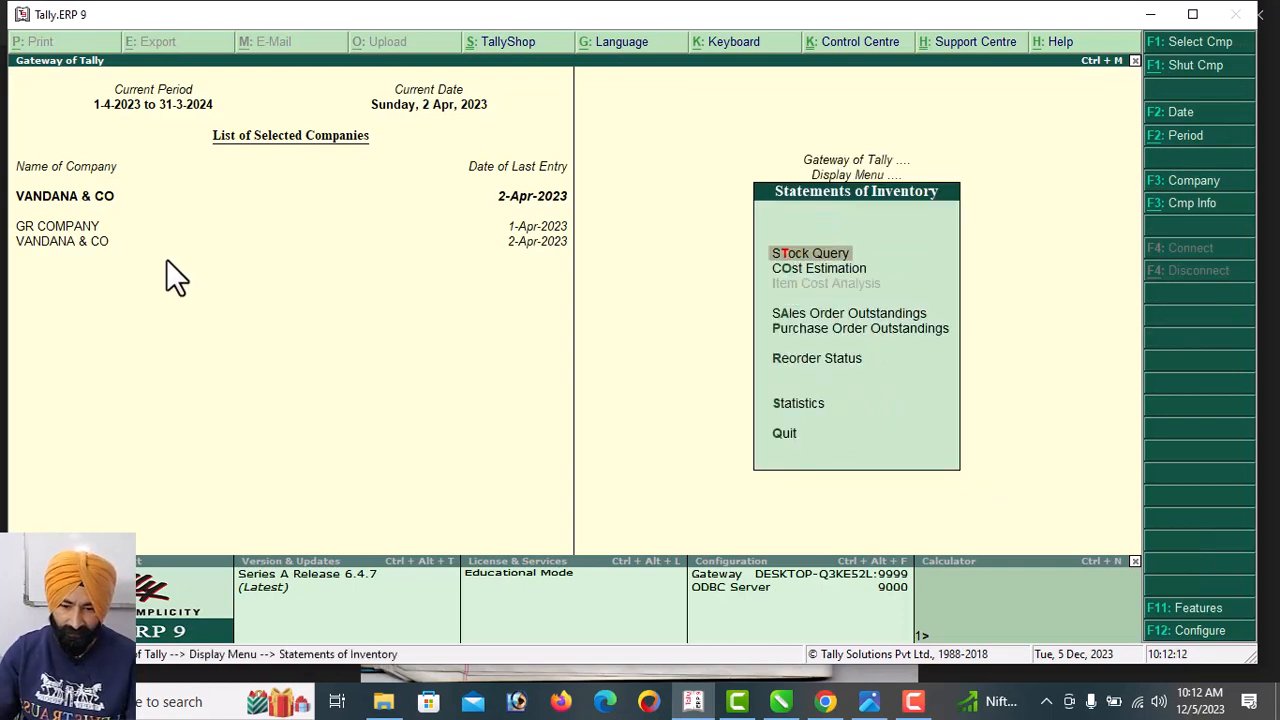
Review the Sales Order Outstandings report for all orders and return to the Gateway of Tally
key(Down)
key(Down)
key(Return)
key(Up)
key(Up)
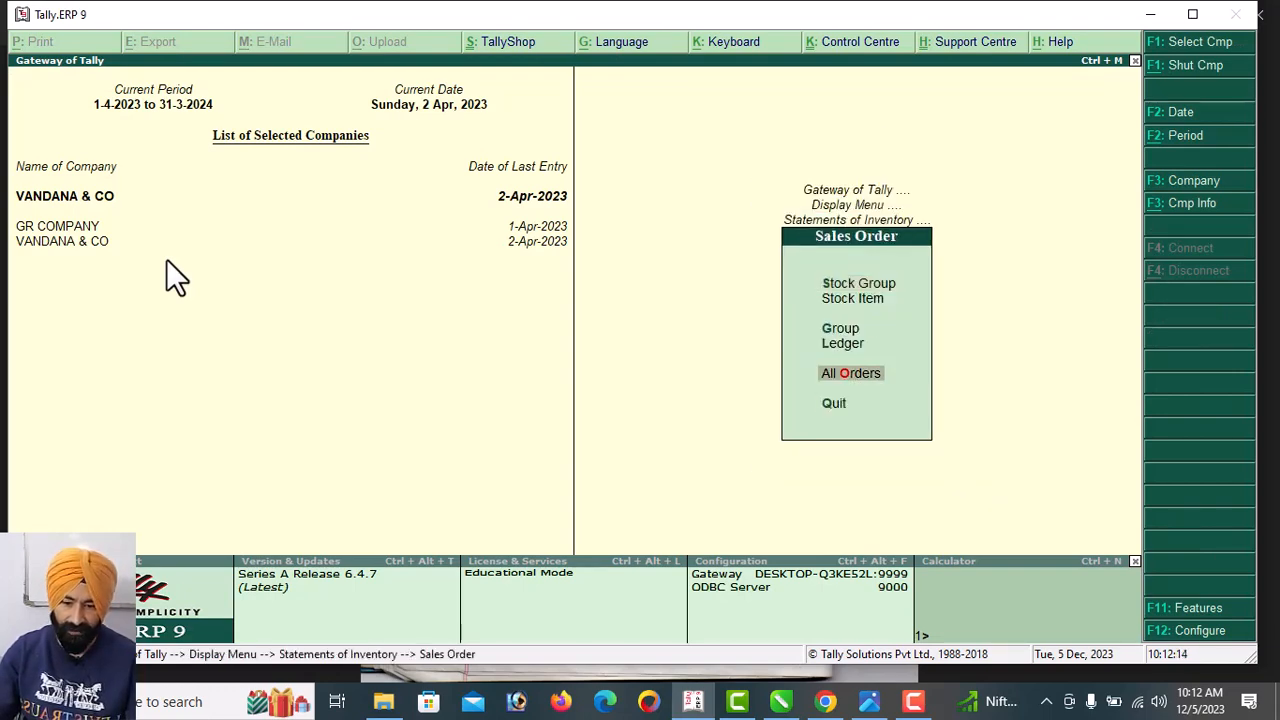
key(Return)
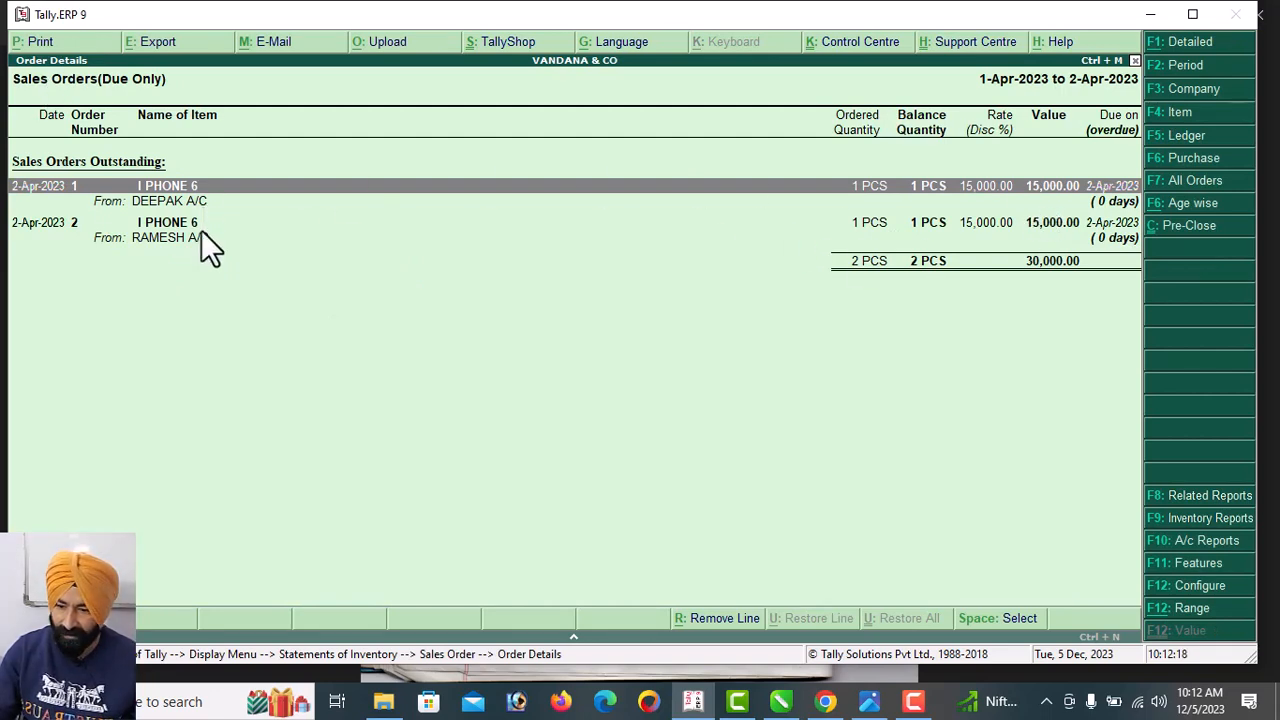
key(Escape)
key(Escape)
key(Escape)
key(Escape)
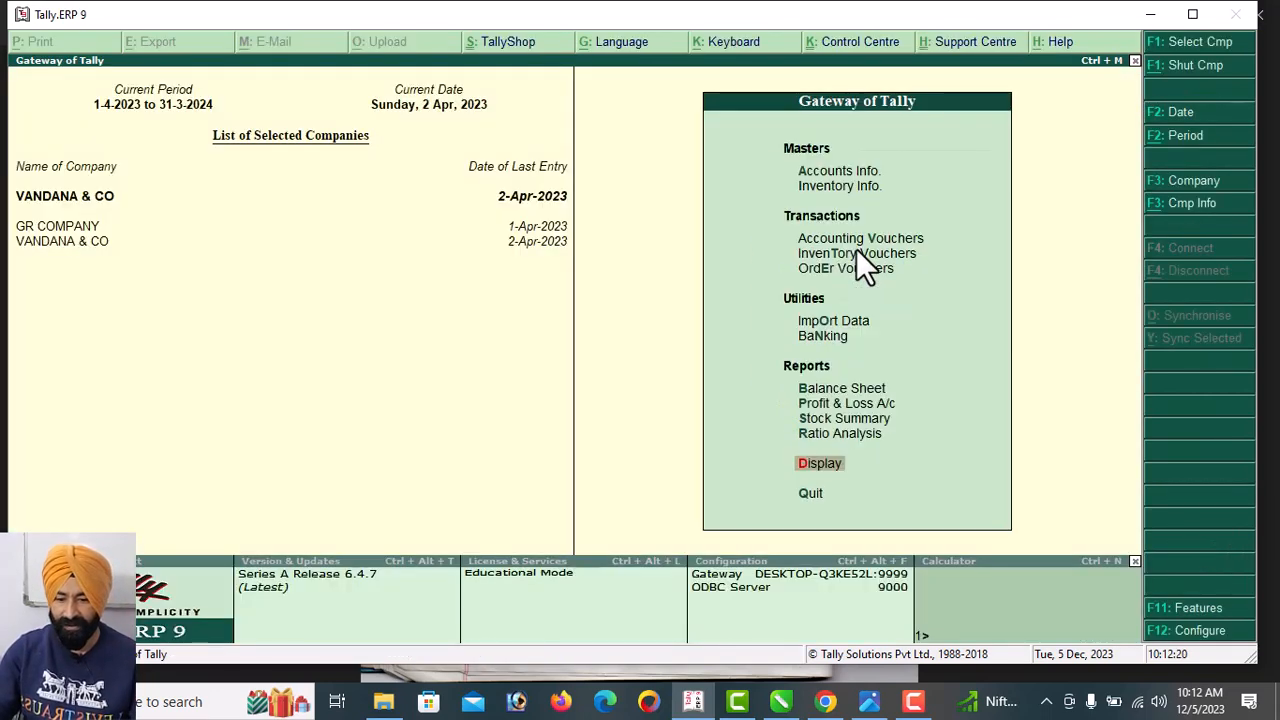
Open accounting voucher entry and start a Sales voucher
key(Down)
key(Down)
key(Down)
key(Down)
key(Return)
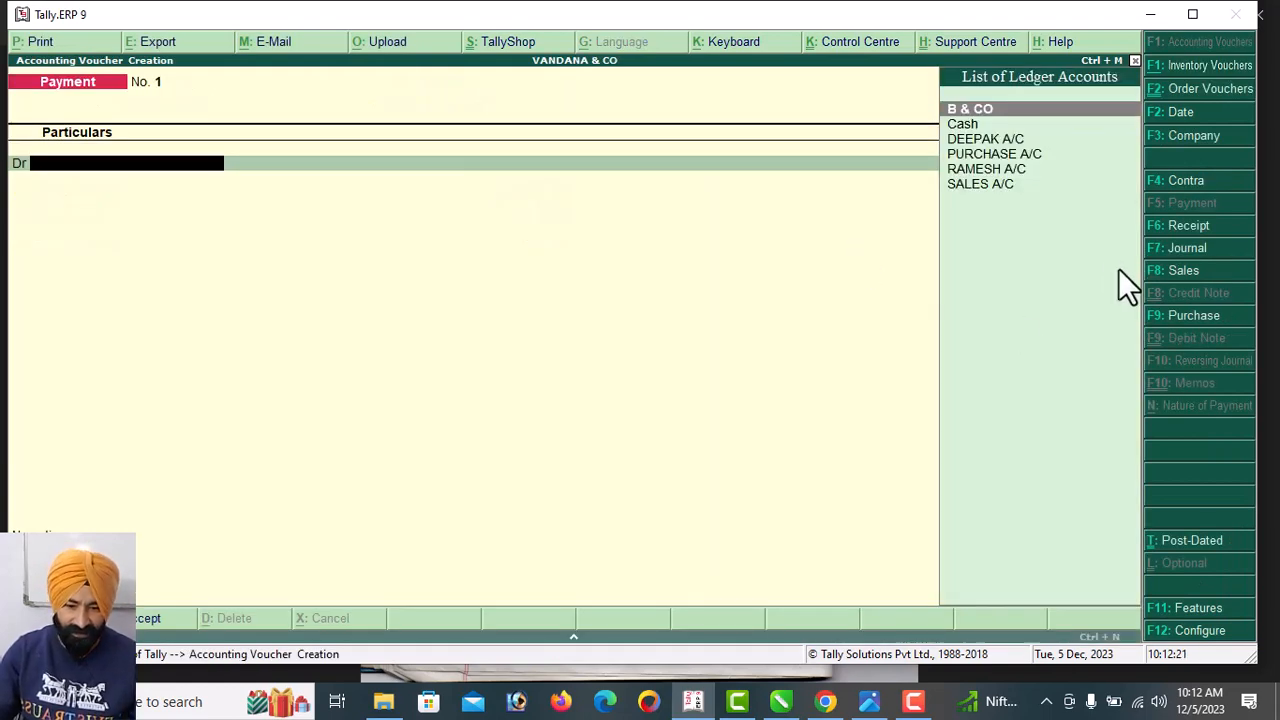
click(1161, 273)
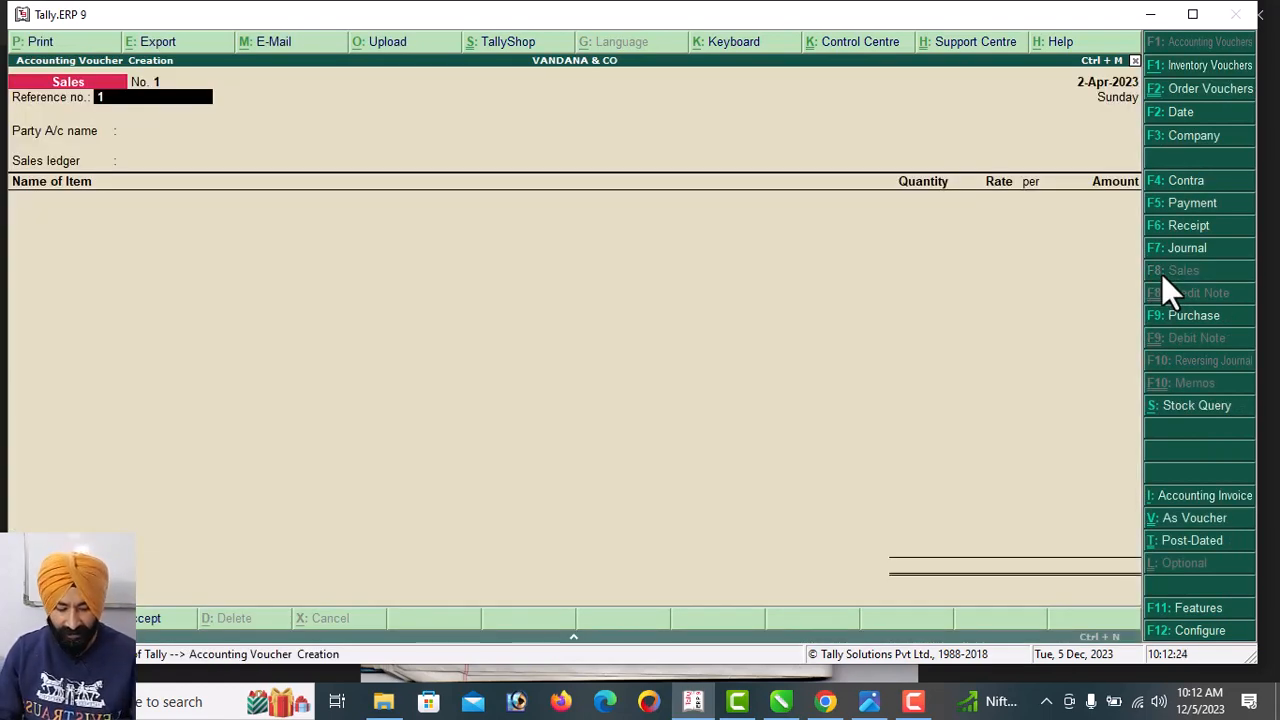
Set the sales voucher's reference number to 1 and choose the ledger of the customer who placed sales order 1 as party
text(1)
key(Return)
key(Down)
key(Down)
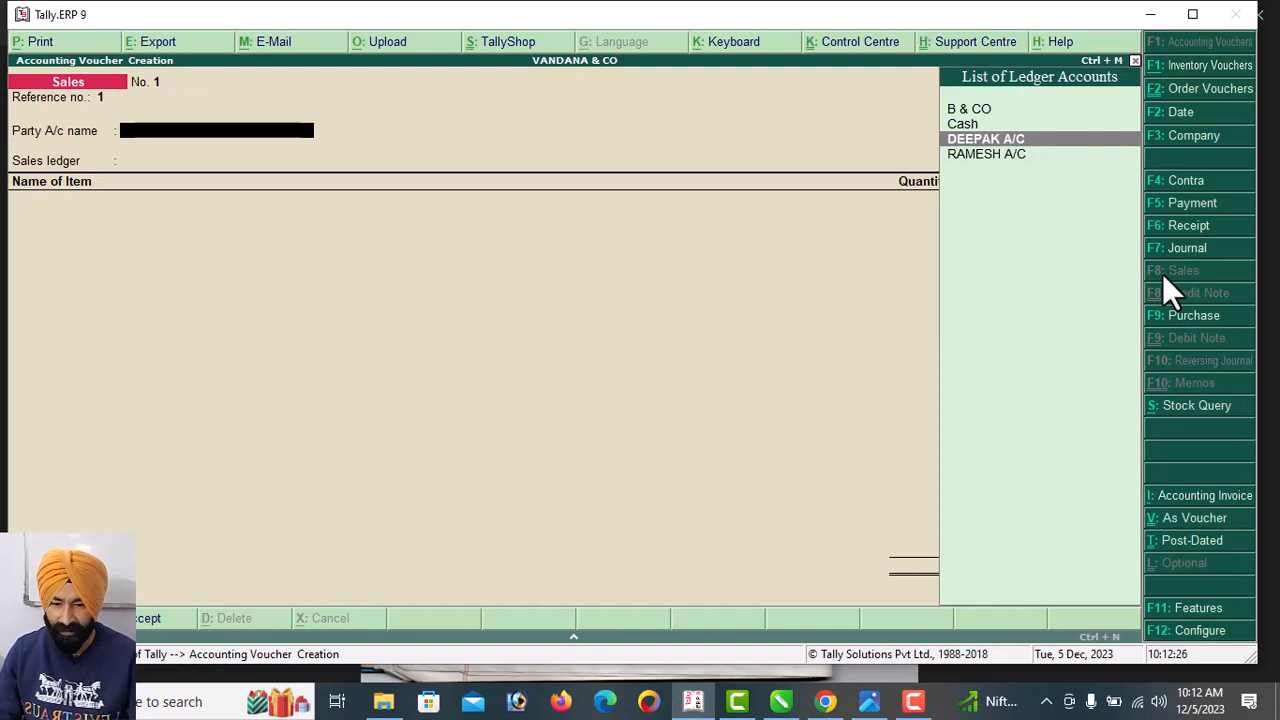
key(Return)
Link order 1 dated 2-Apr-2023 in the sales voucher's order details
key(Return)
key(Return)
key(Return)
key(Return)
key(Down)
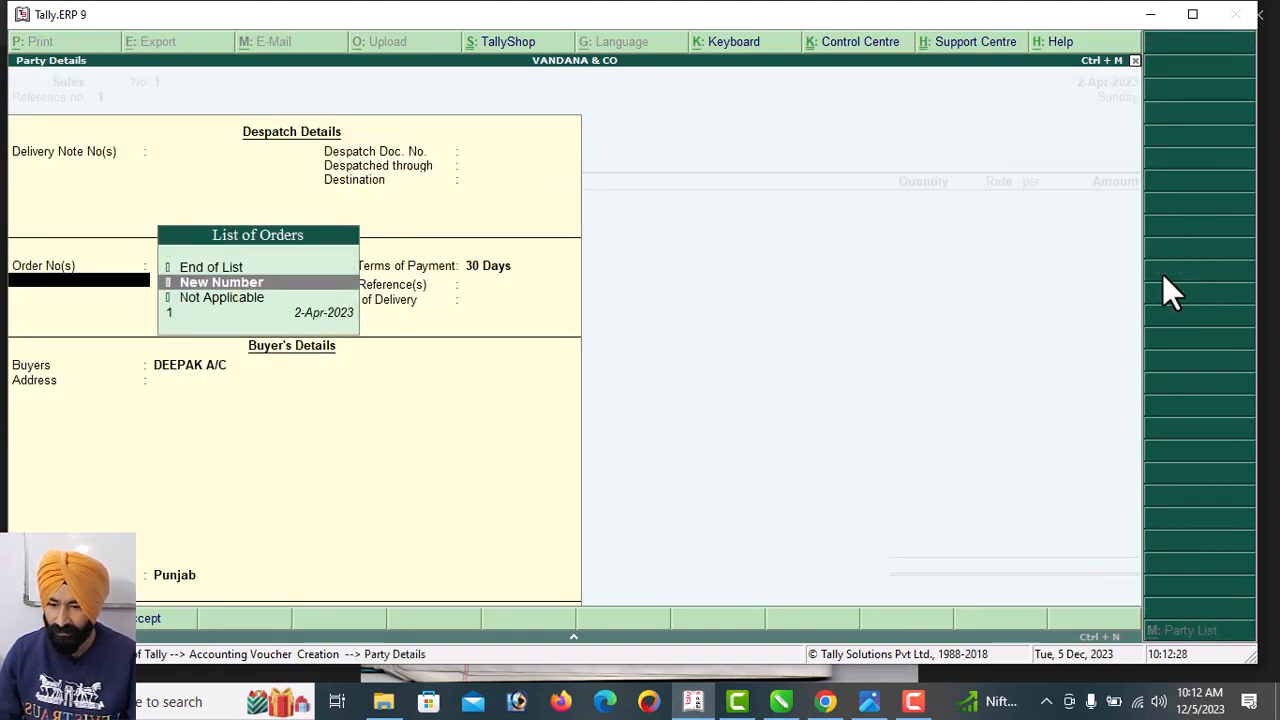
key(Down)
key(Down)
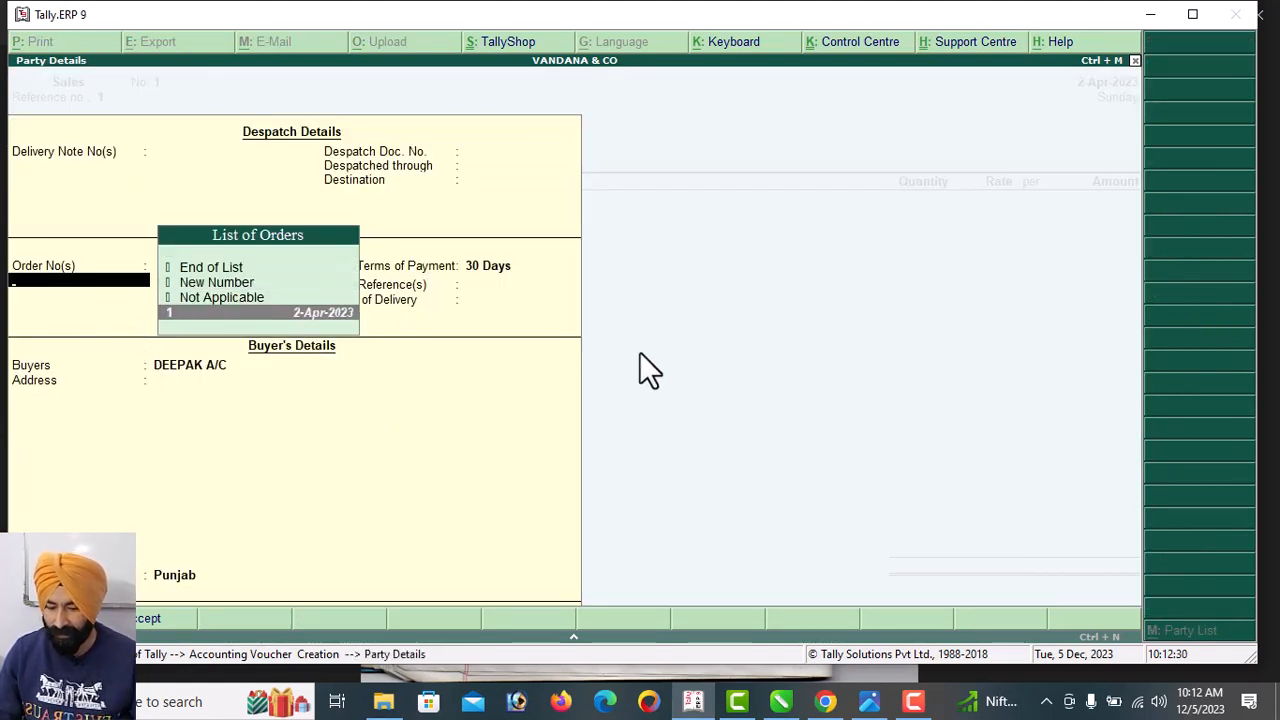
key(Return)
Accept the party details, SALES A/C ledger and I PHONE 6 allocation of 1 PCS at 15,000 against order 1
key(Return)
key(Return)
key(Return)
key(Return)
key(Return)
key(Return)
key(Return)
key(Return)
key(Return)
key(Return)
key(Return)
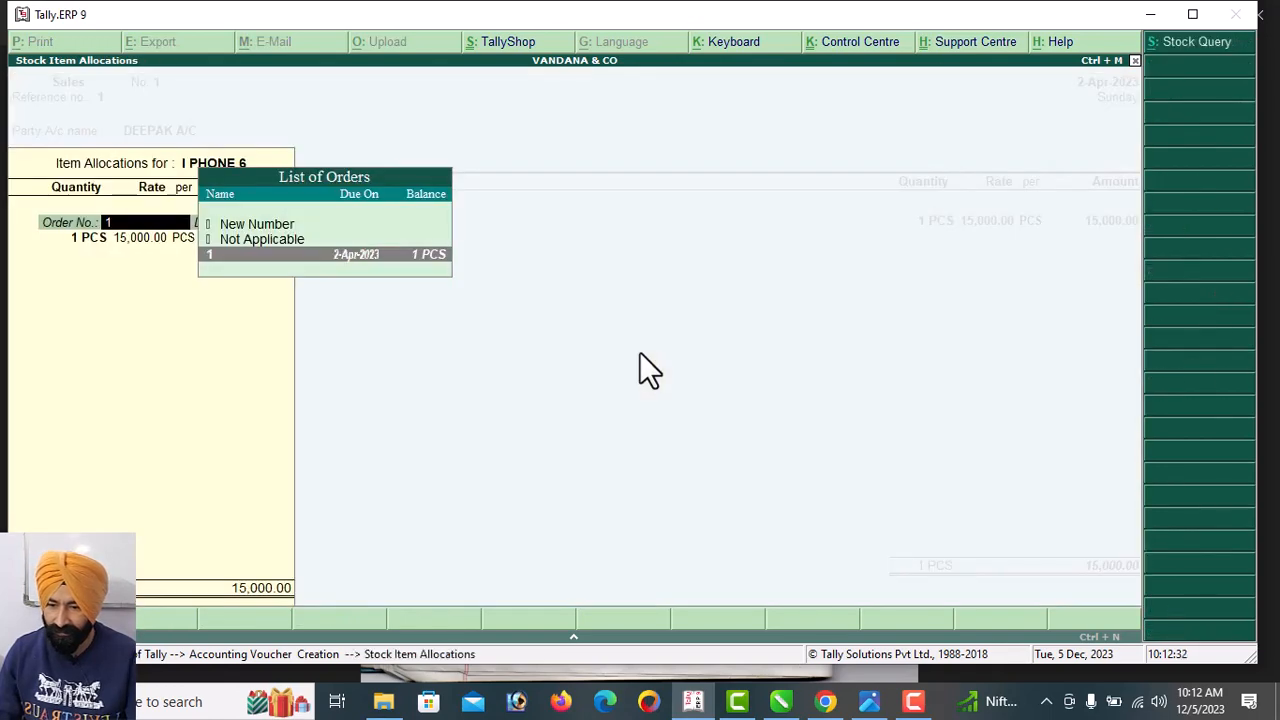
key(Return)
key(Return)
key(Return)
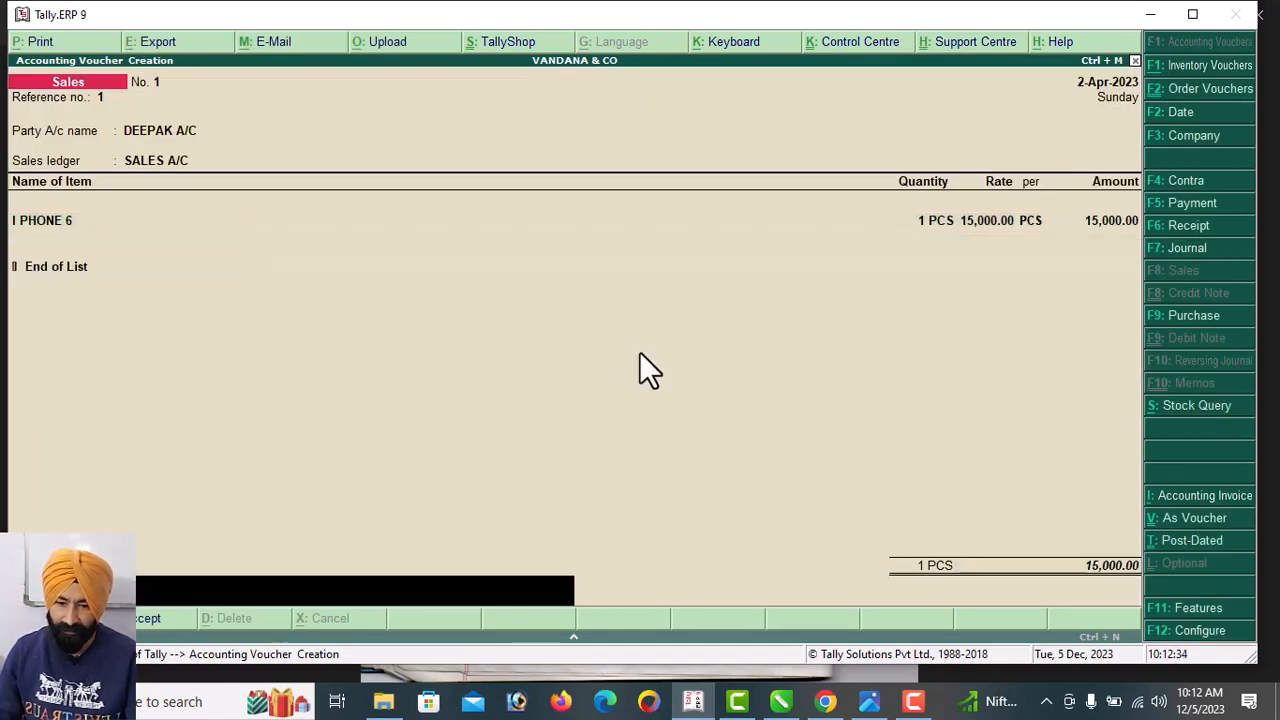
Save the first sales voucher and return to the Gateway of Tally
key(Return)
key(Return)
key(Escape)
key(Return)
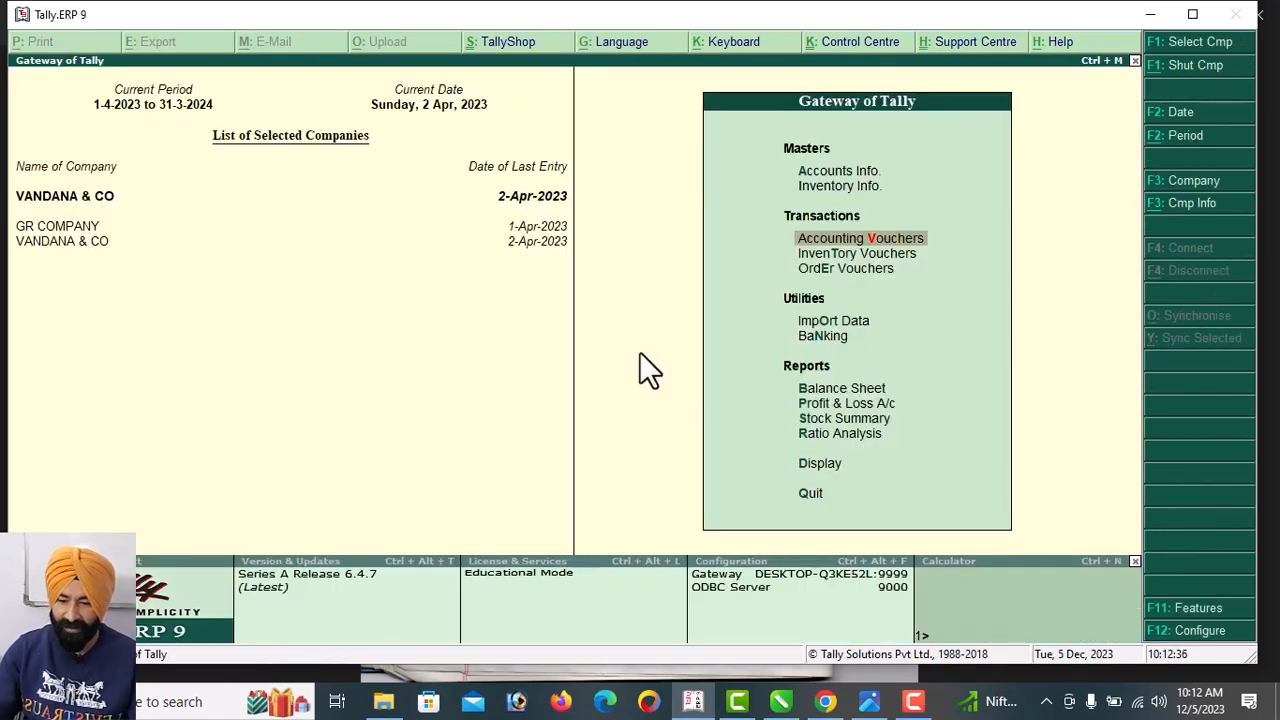
Open the Statements of Inventory from the Display reports
key(Up)
key(Up)
key(Up)
key(Up)
key(Return)
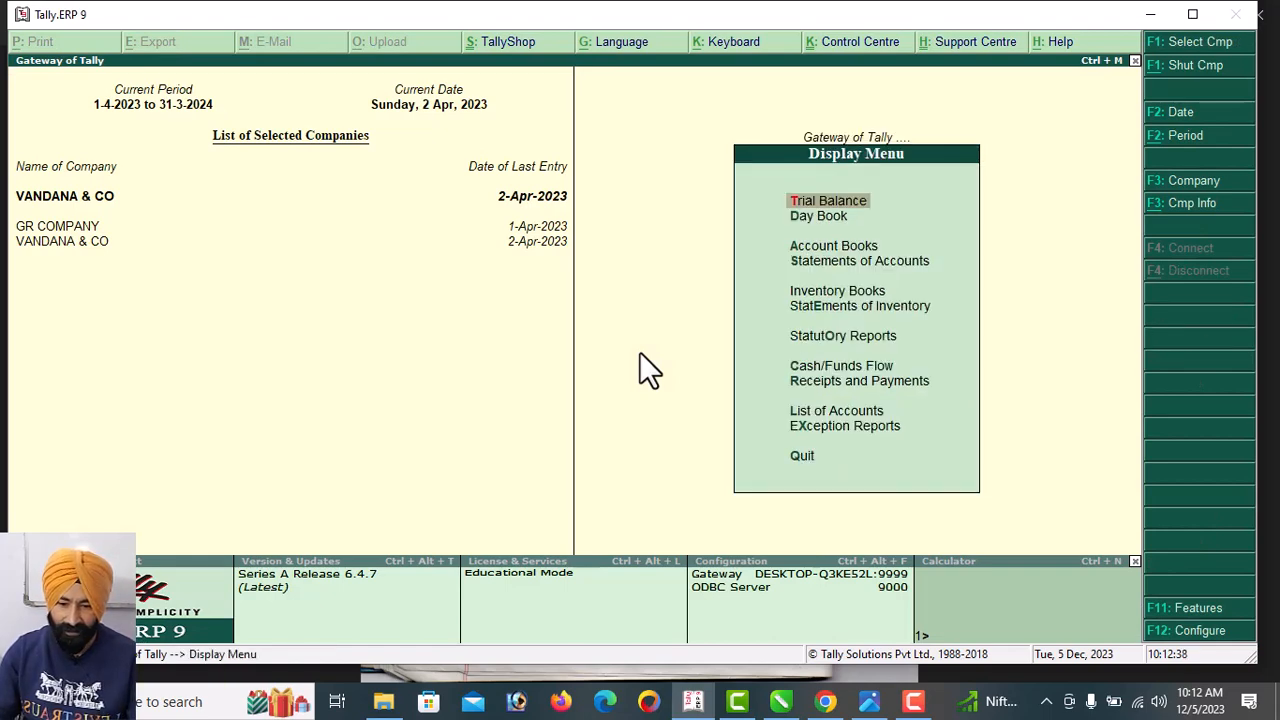
key(Down)
key(Down)
key(Down)
key(Down)
key(Return)
Review the Sales Order Outstandings for all orders, and return to the Gateway of Tally
key(Down)
key(Down)
key(Down)
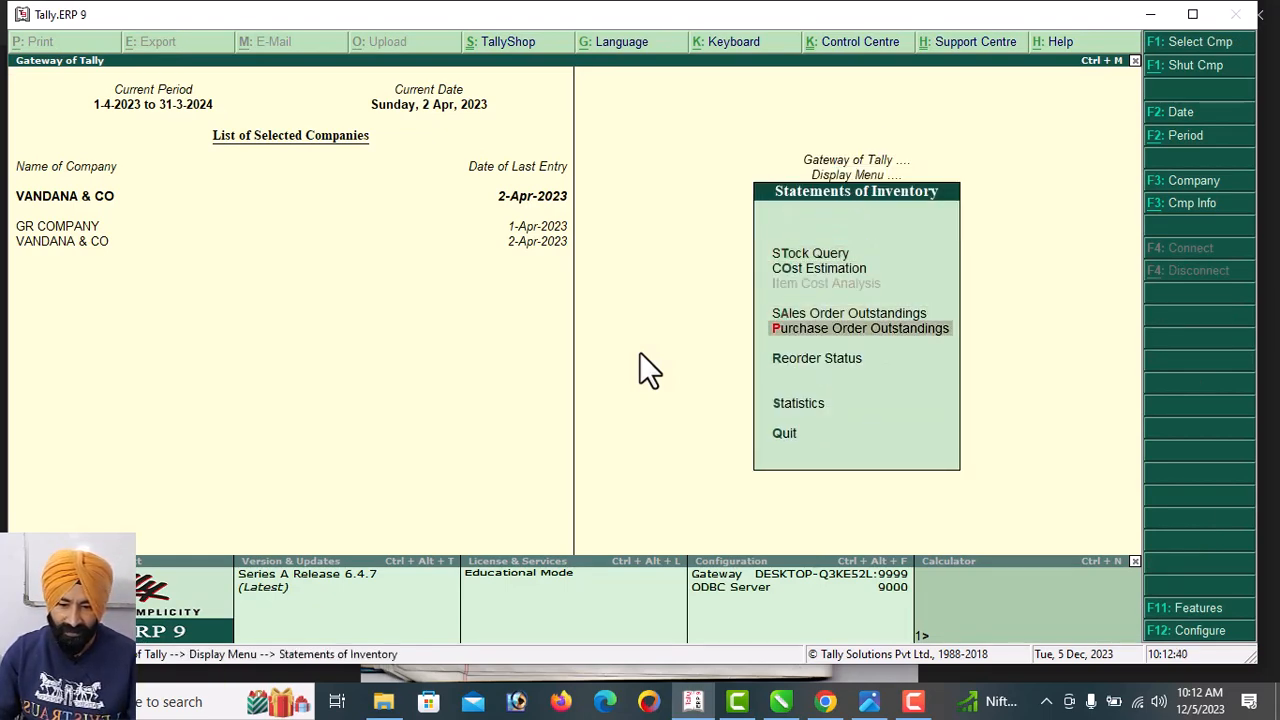
key(Up)
key(Return)
key(Down)
key(Down)
key(Down)
key(Down)
key(Return)
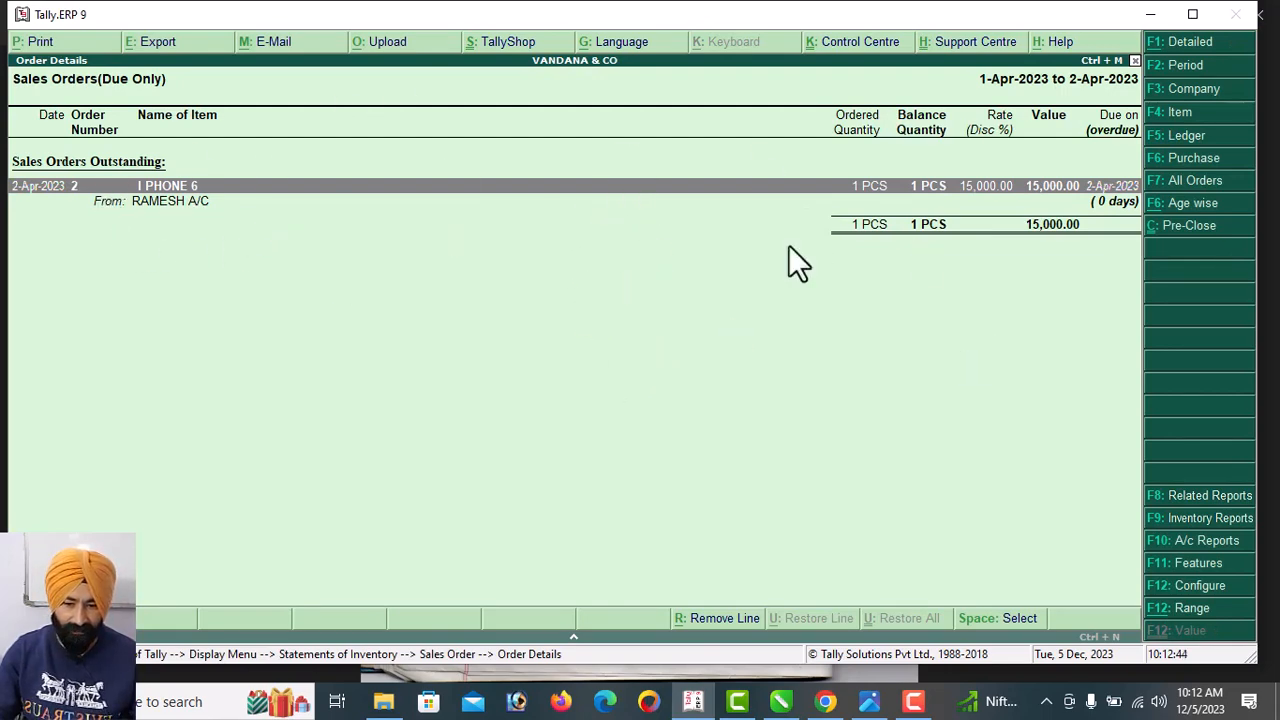
key(Escape)
key(Escape)
key(Escape)
key(Escape)
Start a second sales voucher and choose the ledger of the customer who placed sales order 2 as party
key(Down)
key(Down)
key(Down)
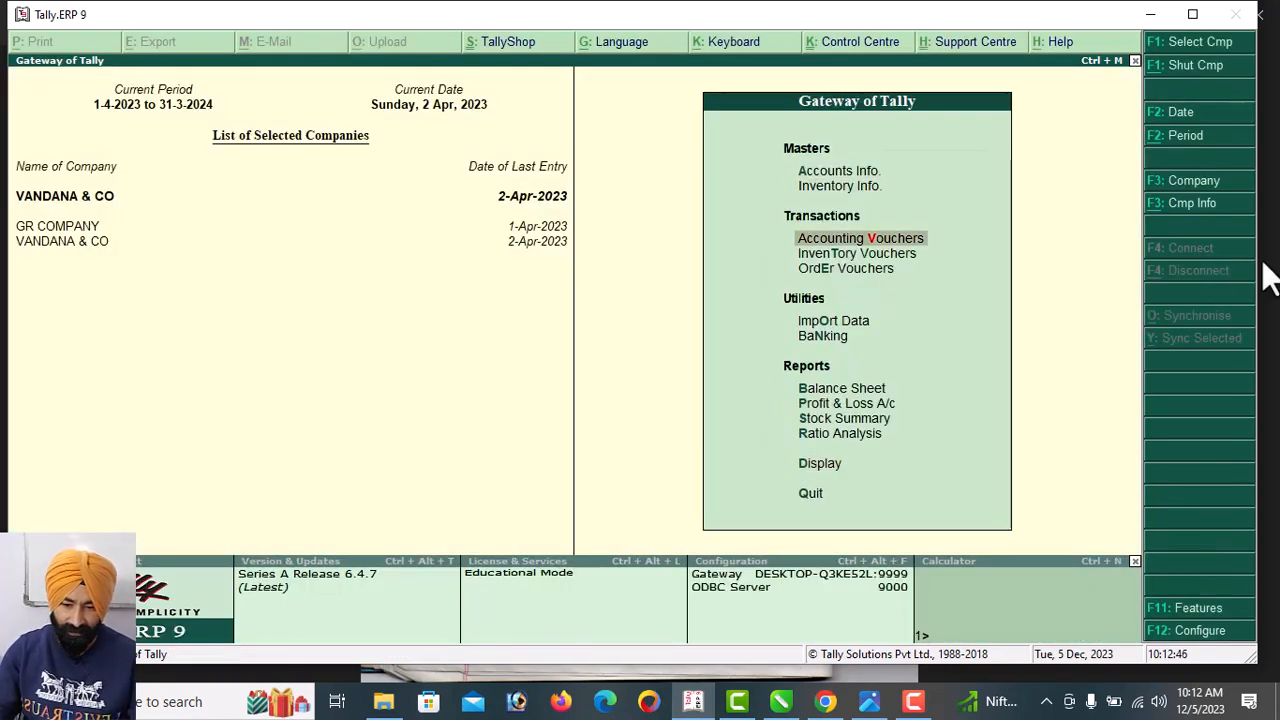
key(Return)
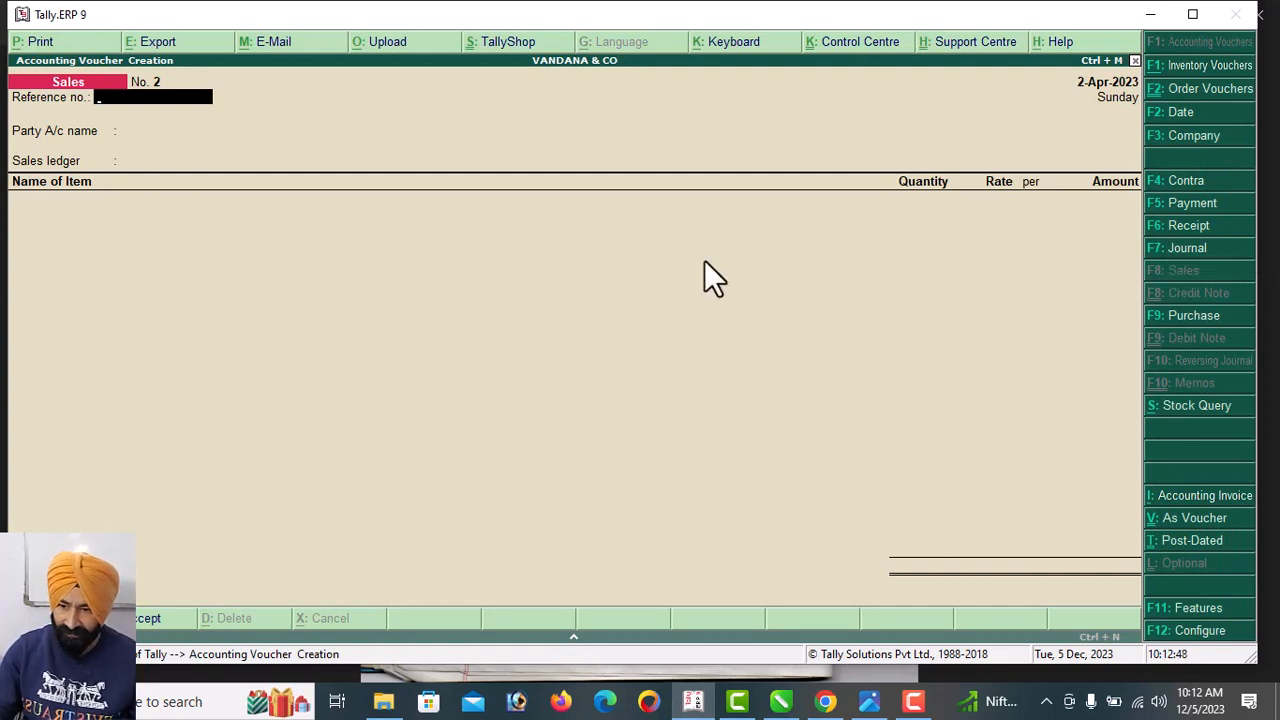
key(Return)
key(Down)
key(Down)
key(Down)
key(Return)
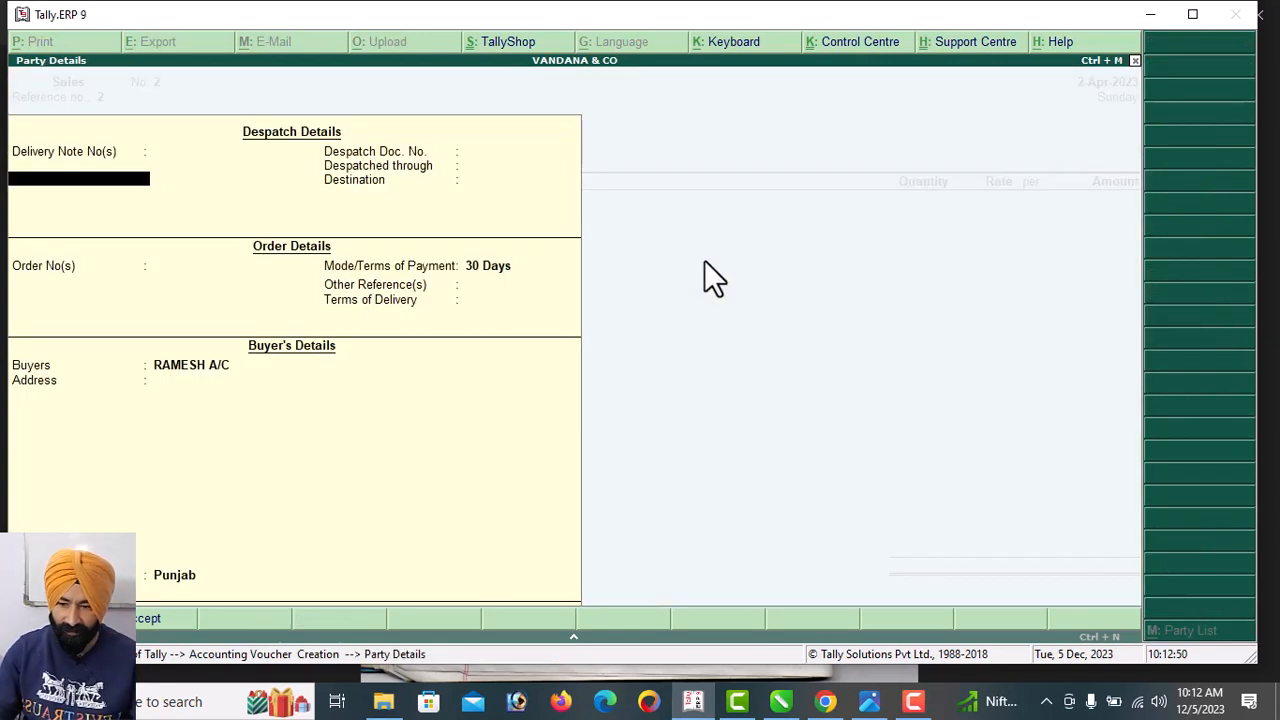
Link order 2 dated 2-Apr-2023 in the second voucher's order details
key(Return)
key(Return)
key(Return)
key(Down)
key(Down)
key(Down)
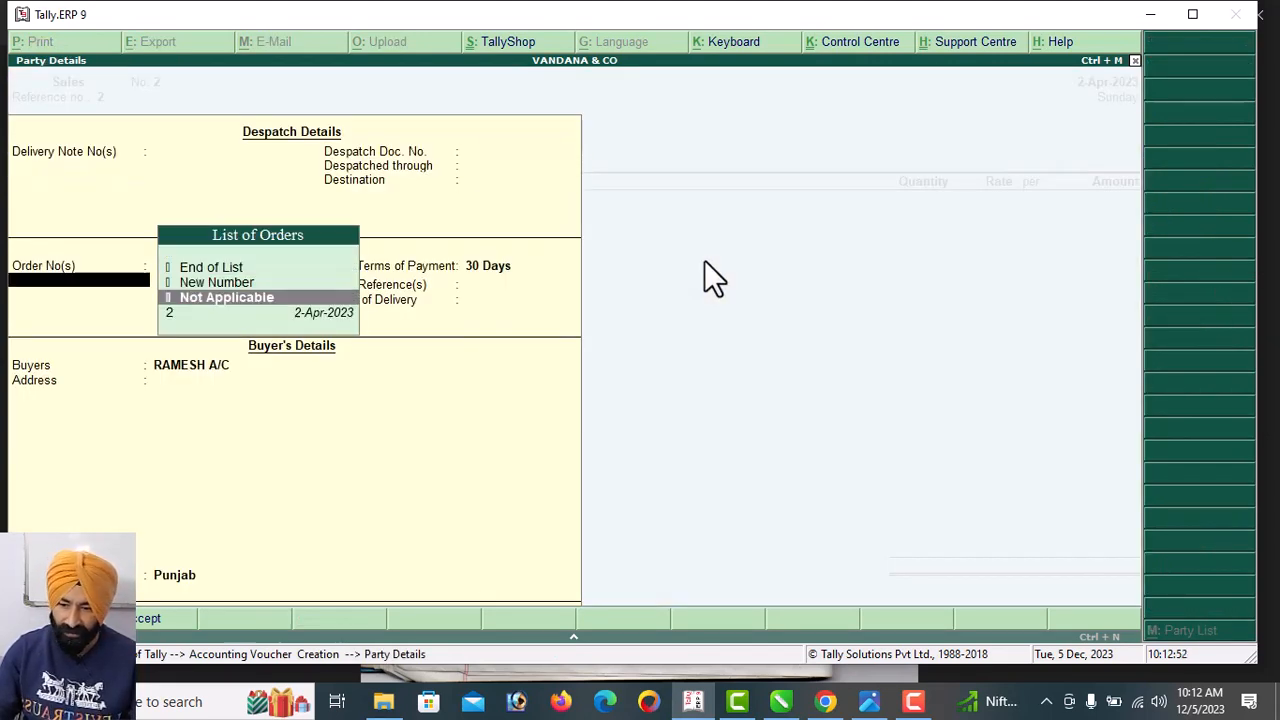
key(Return)
Accept the remaining party details and save the second sales voucher
key(Return)
key(Return)
key(Return)
key(Return)
key(Return)
key(Return)
key(Return)
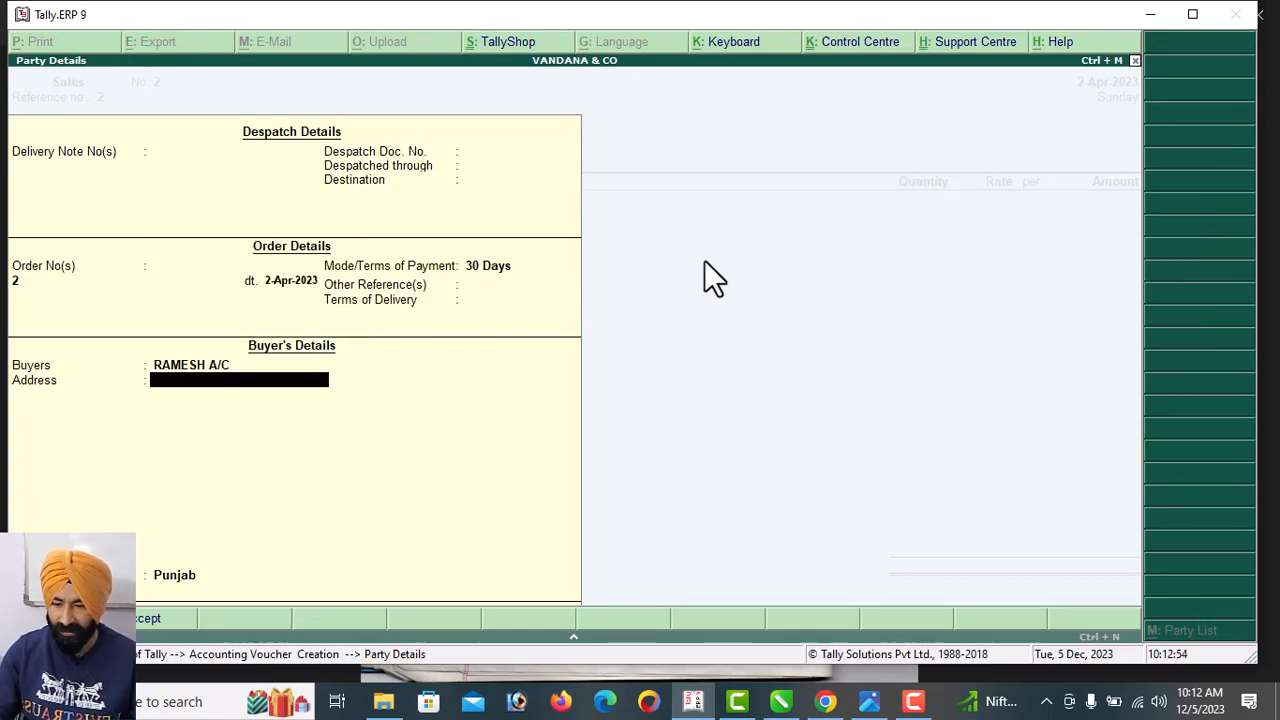
key(Return)
key(ctrl+a)
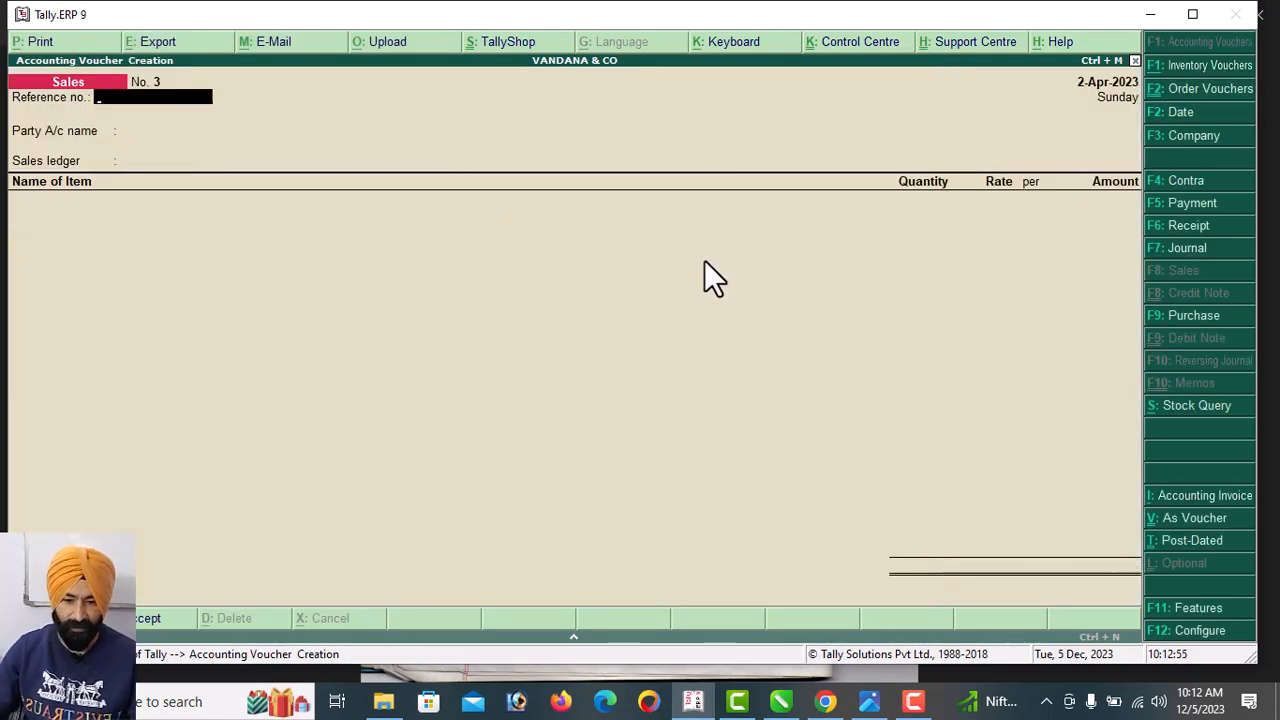
Leave voucher entry, check the APPLE group's items in the Stock Summary, and return to the Gateway of Tally
key(Escape)
key(Down)
key(Down)
key(Down)
key(Down)
key(Down)
key(Down)
key(Down)
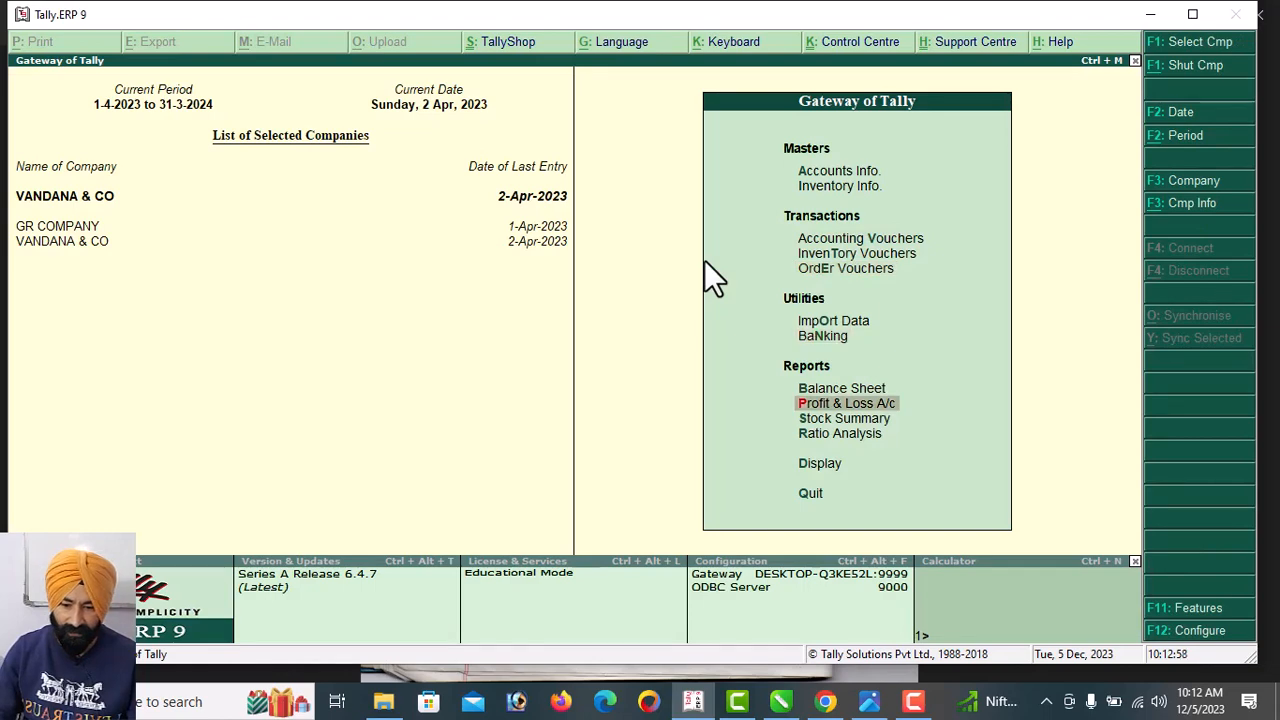
key(Return)
key(Return)
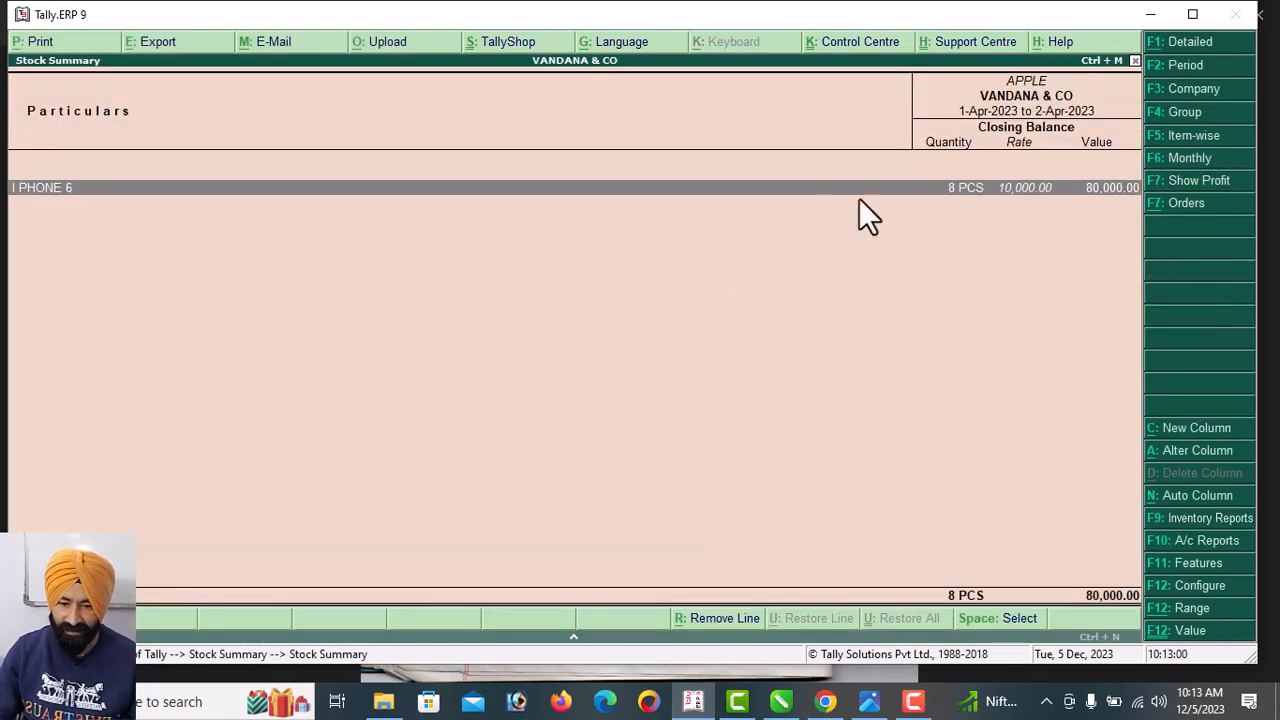
key(Escape)
key(Escape)
key(Escape)
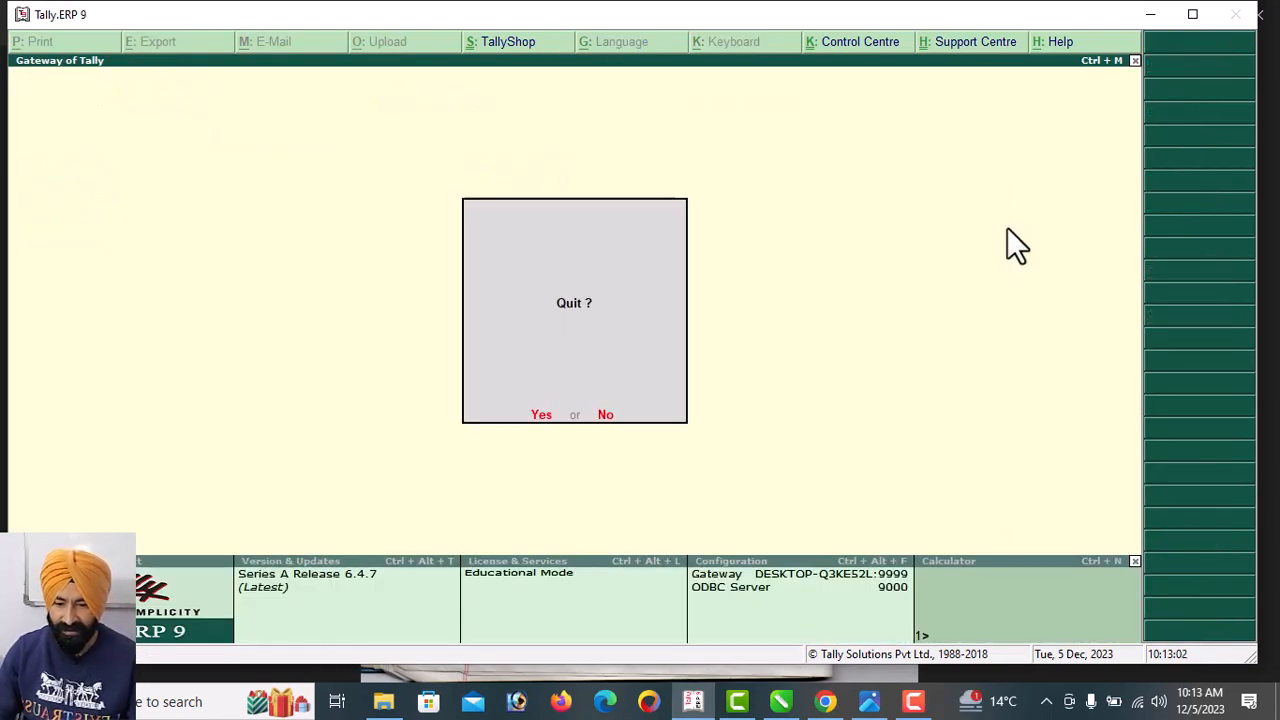
key(Escape)
Reopen the Statements of Inventory to recheck the order outstandings
key(Down)
key(Down)
key(Down)
key(Down)
key(Down)
key(Down)
key(Down)
key(Down)
key(Down)
key(Down)
key(Down)
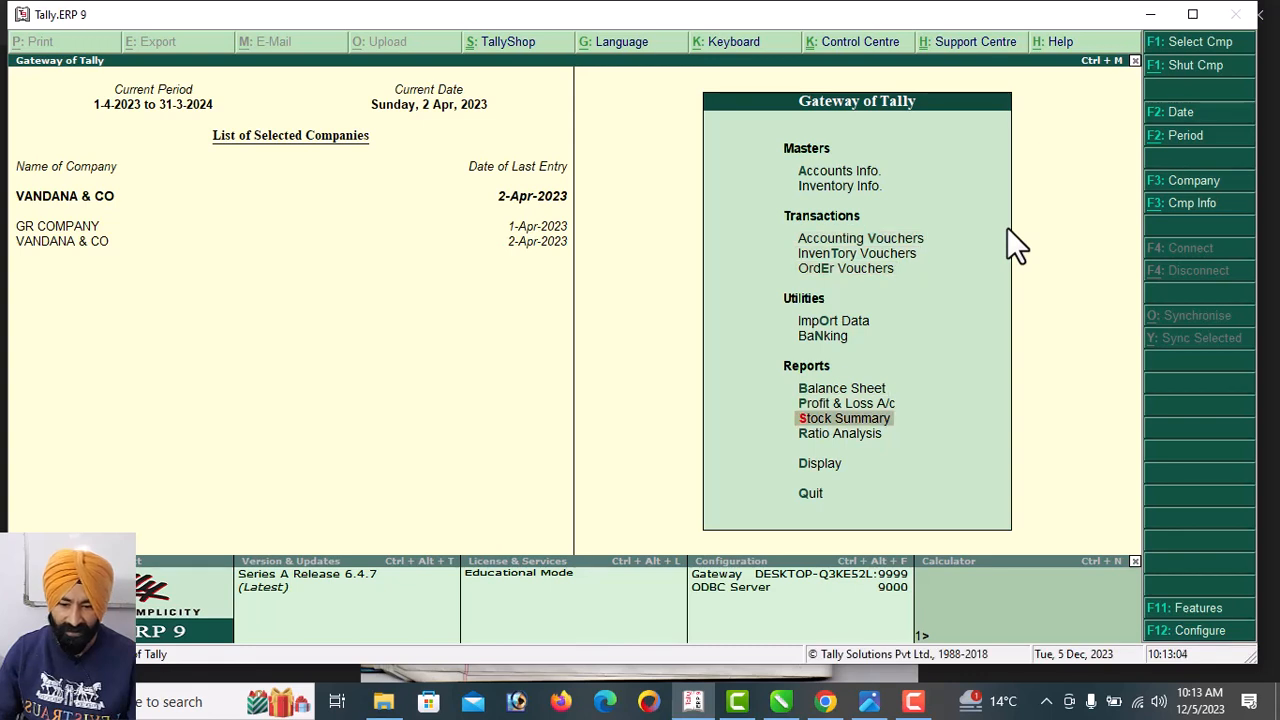
key(Return)
key(Down)
key(Down)
key(Down)
key(Down)
key(Down)
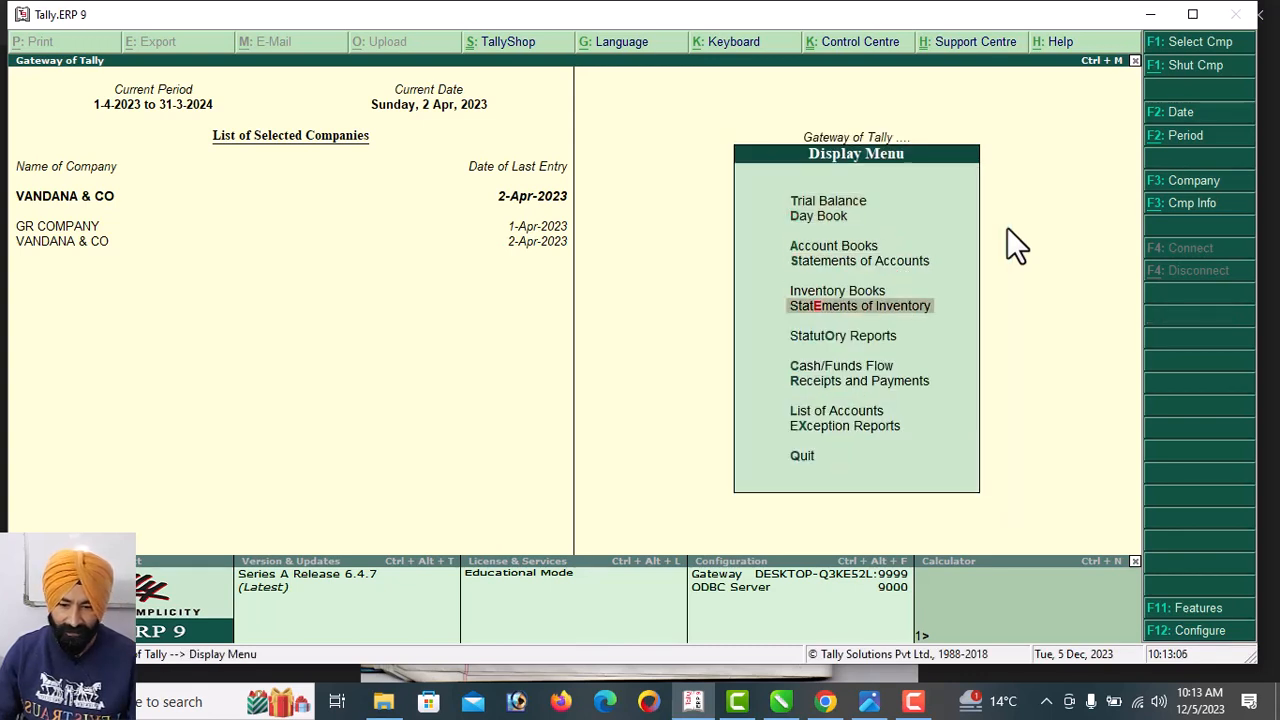
key(Return)
Open the Sales Order Outstandings options and select All Orders
key(Down)
key(Down)
key(Return)
key(Up)
key(Up)
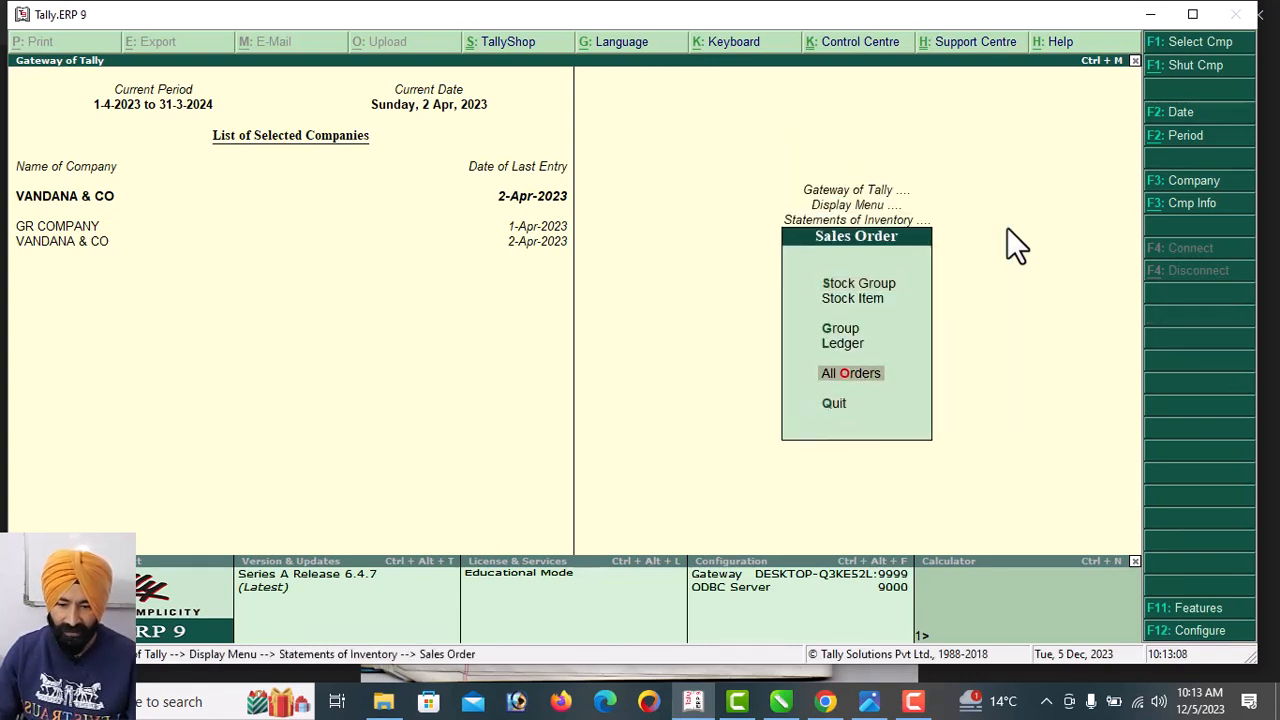